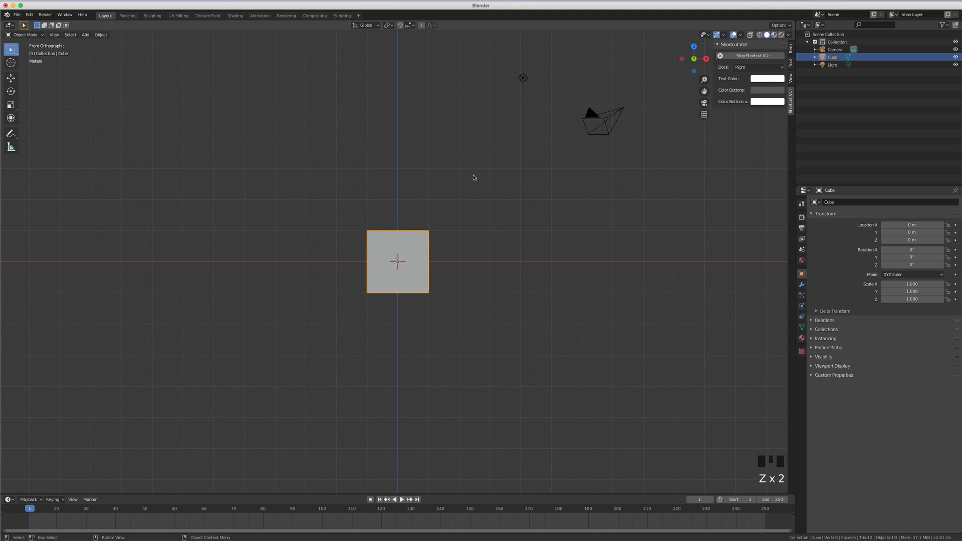
- Delete the default cube and return to the front orthographic view
middle_click_drag(436, 186, 417, 237)
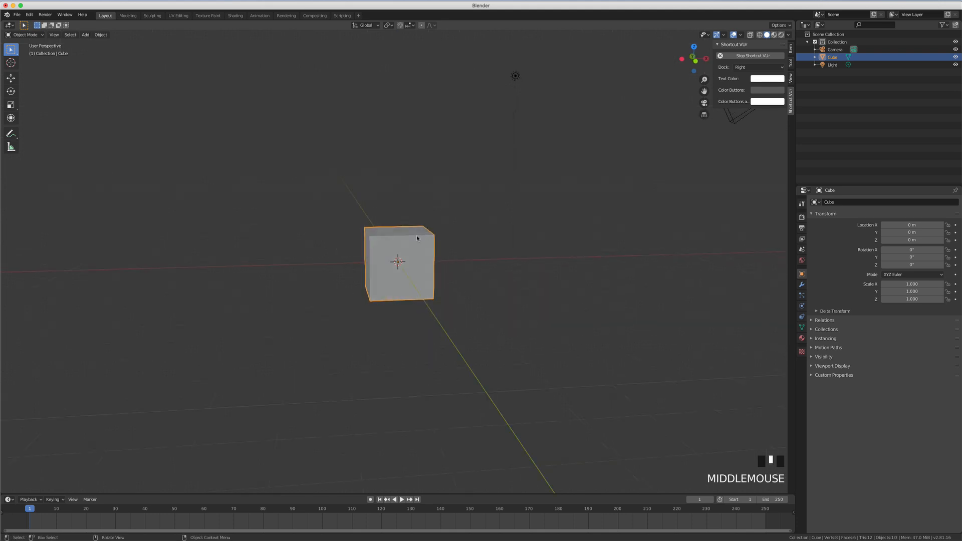
key("x")
left_click(416, 238)
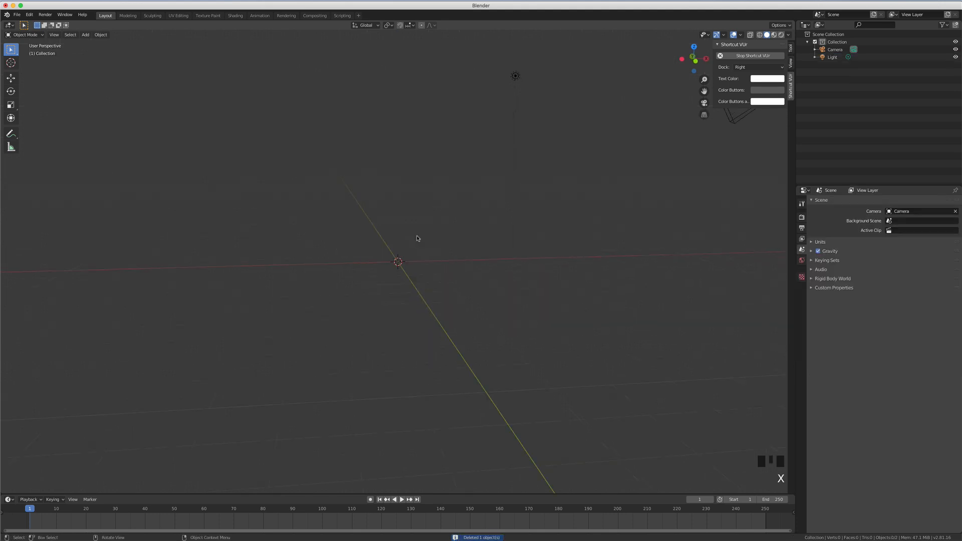
key("KP_1")
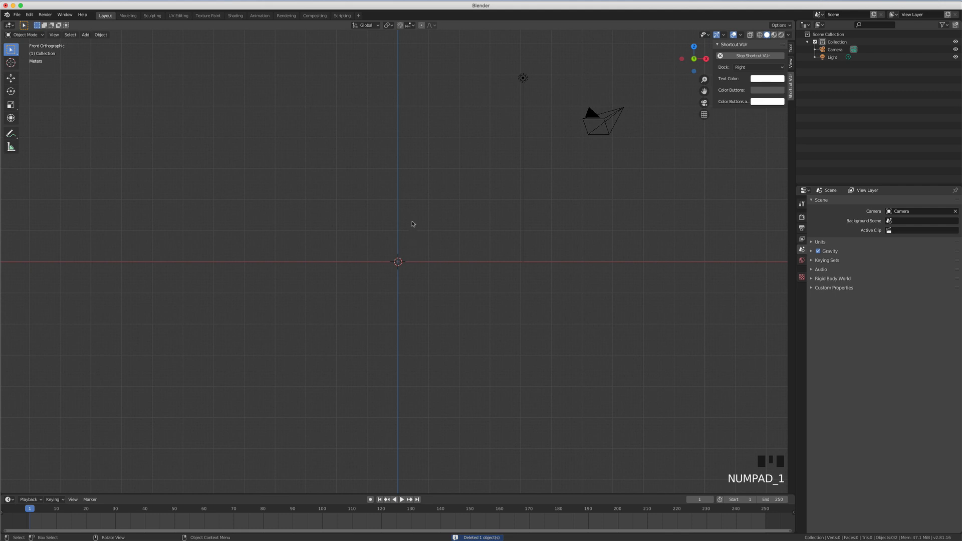
- Add a Bezier circle with a 1 m radius and align it to the view
key("shift+a")
mouse_move(399, 208)
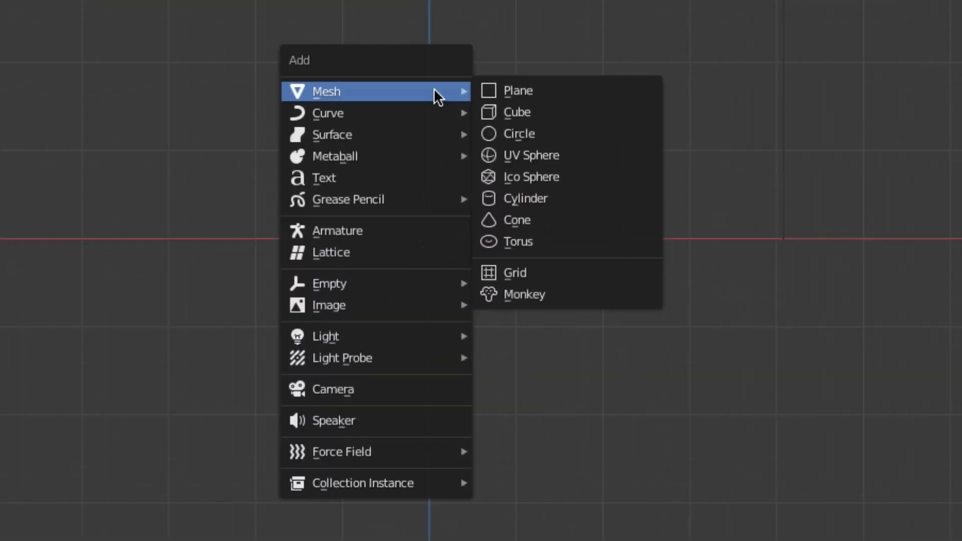
mouse_move(387, 114)
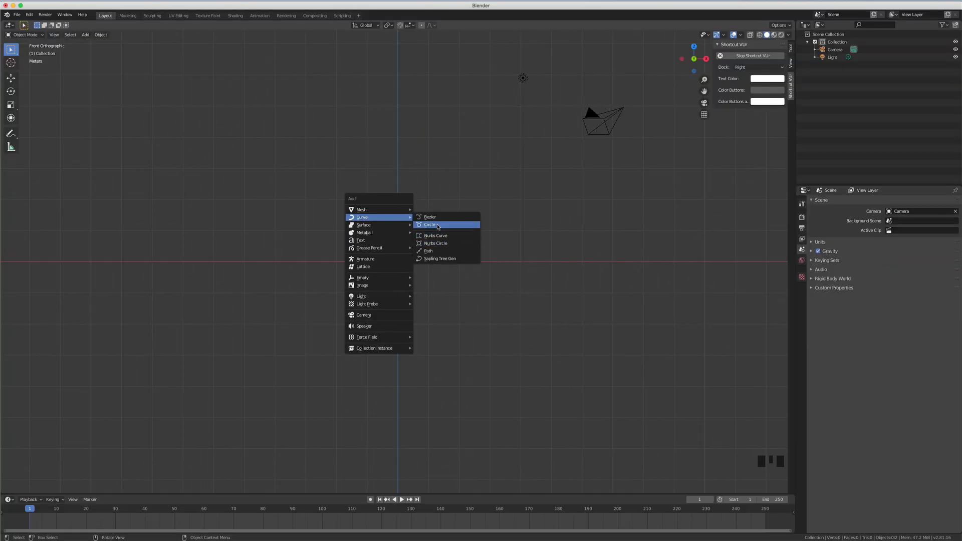
left_click(437, 226)
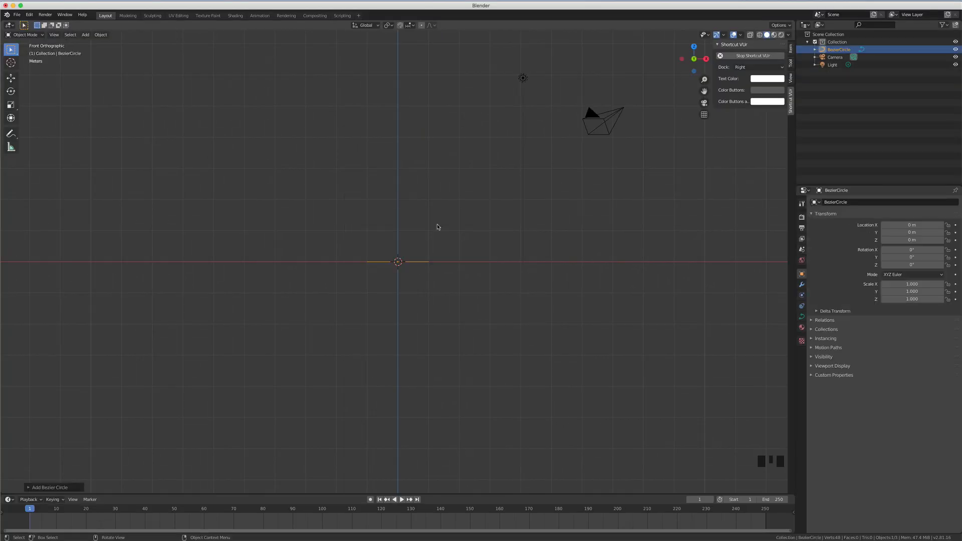
left_click(57, 488)
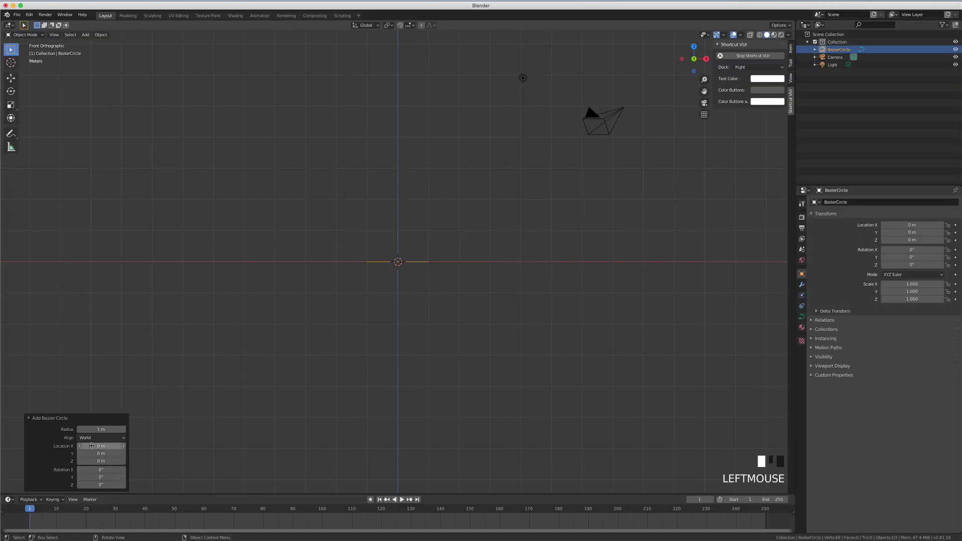
left_click(101, 437)
left_click(100, 455)
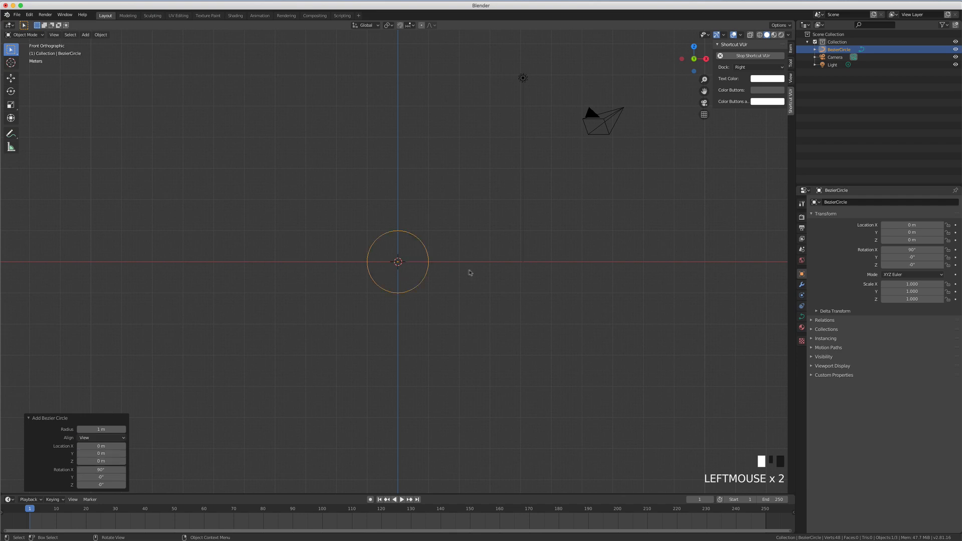
- Move the Bezier circle about 1.89 m along the X axis in the negative direction
key("g")
key("x")
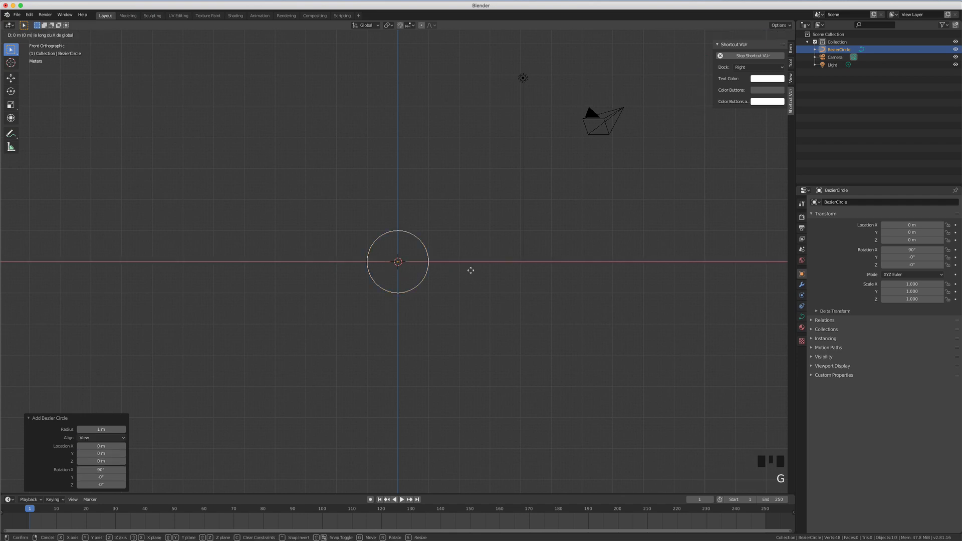
left_click(413, 268)
- Add a NURBS circle aligned to the view and move it about 2.08 m along positive X
key("shift+a")
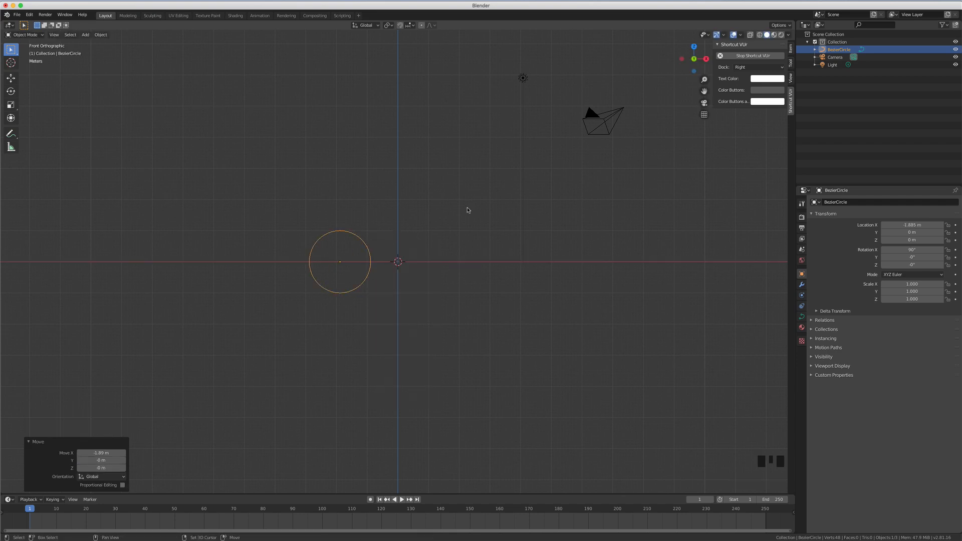
key("shift+a")
mouse_move(468, 210)
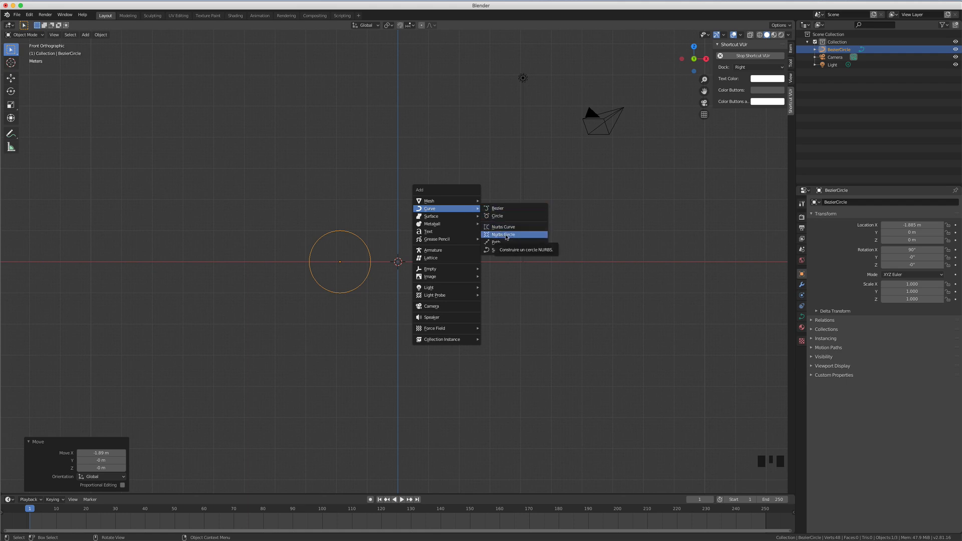
left_click(505, 236)
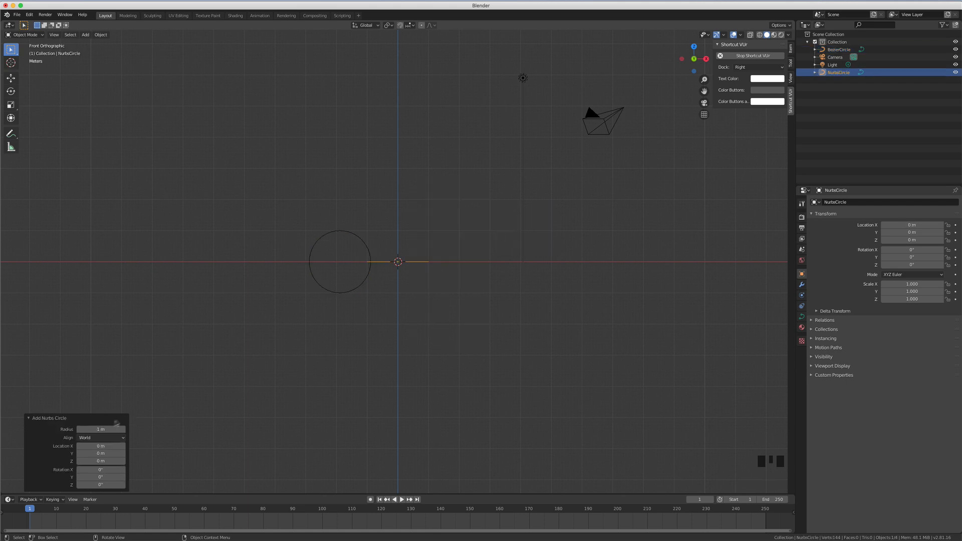
left_click(101, 437)
left_click(100, 454)
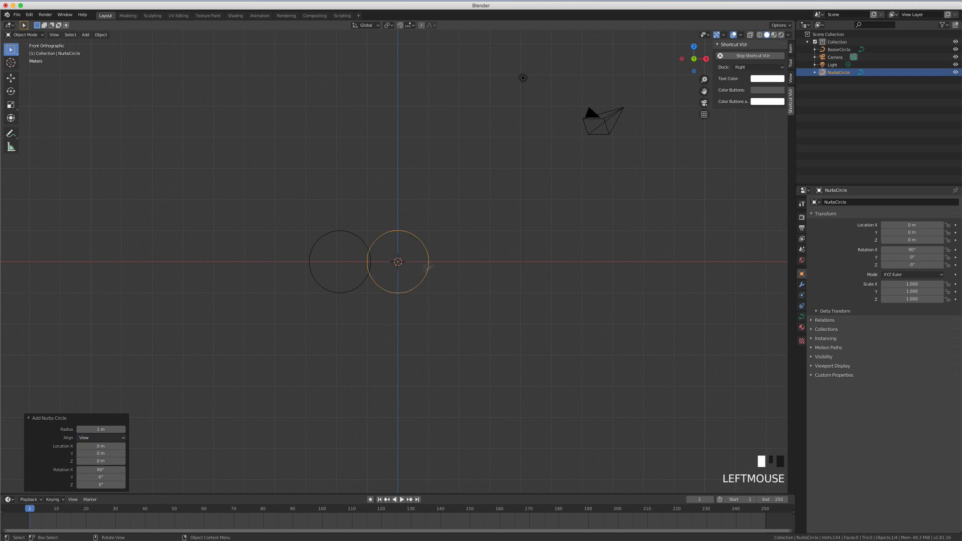
key("g")
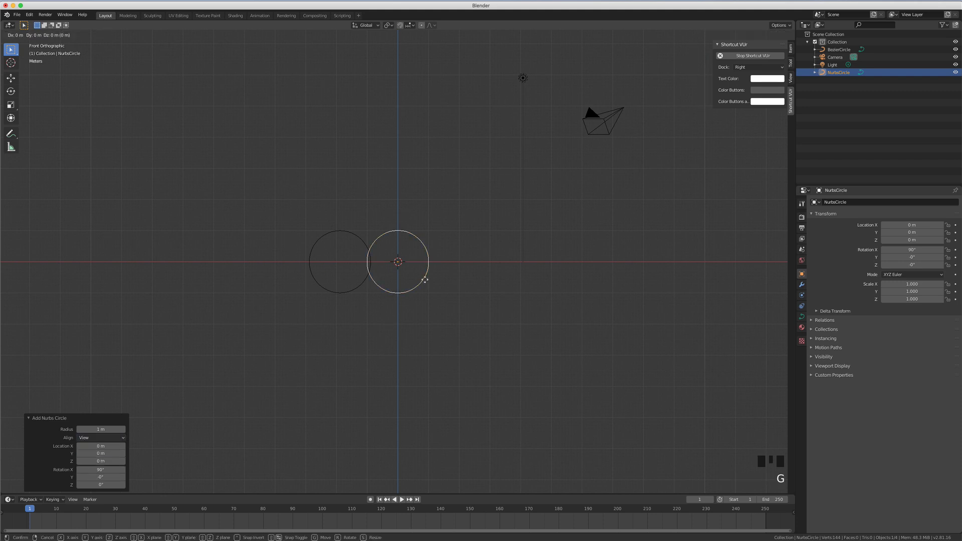
left_click(489, 280)
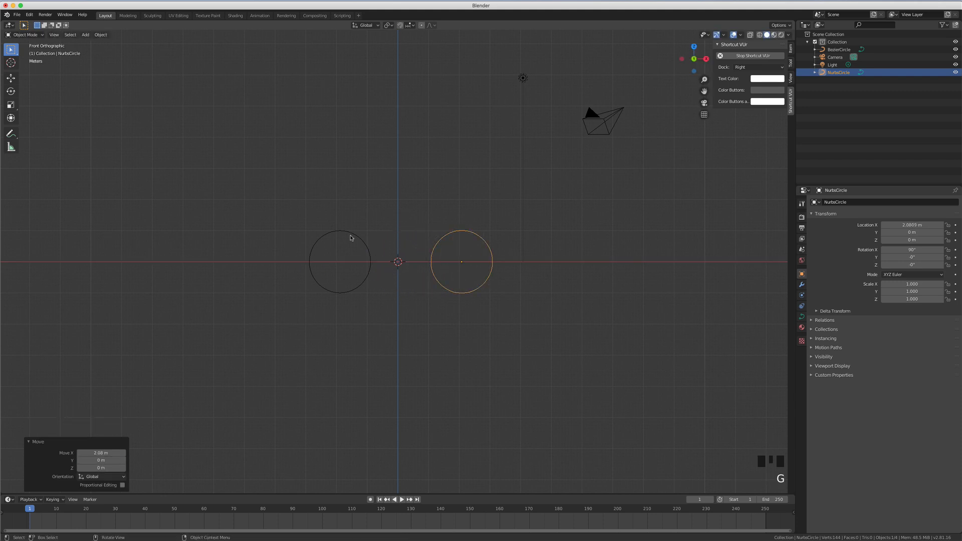
- Examine the control points of the Bezier circle and of the NURBS circle in Edit Mode
left_click(351, 236)
key("Tab")
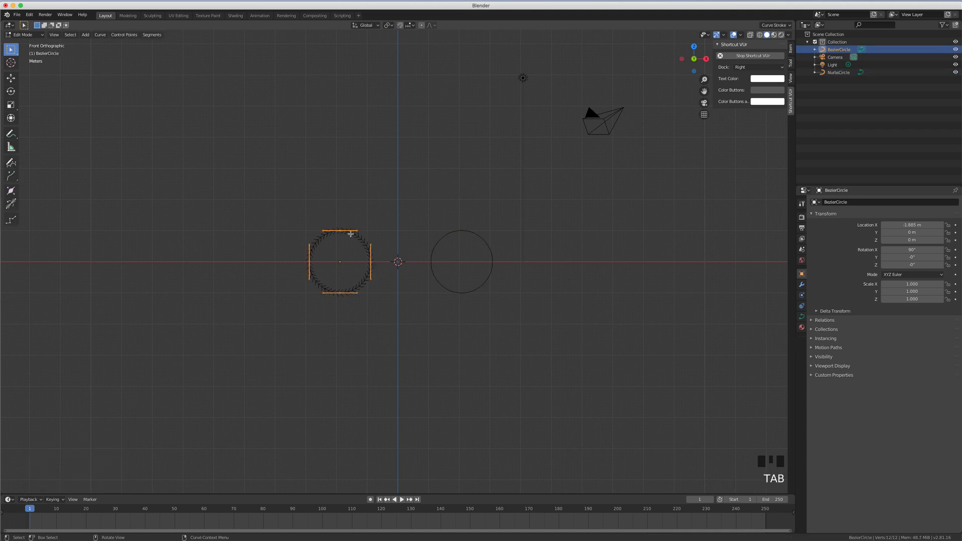
scroll(353, 243, "up", 3)
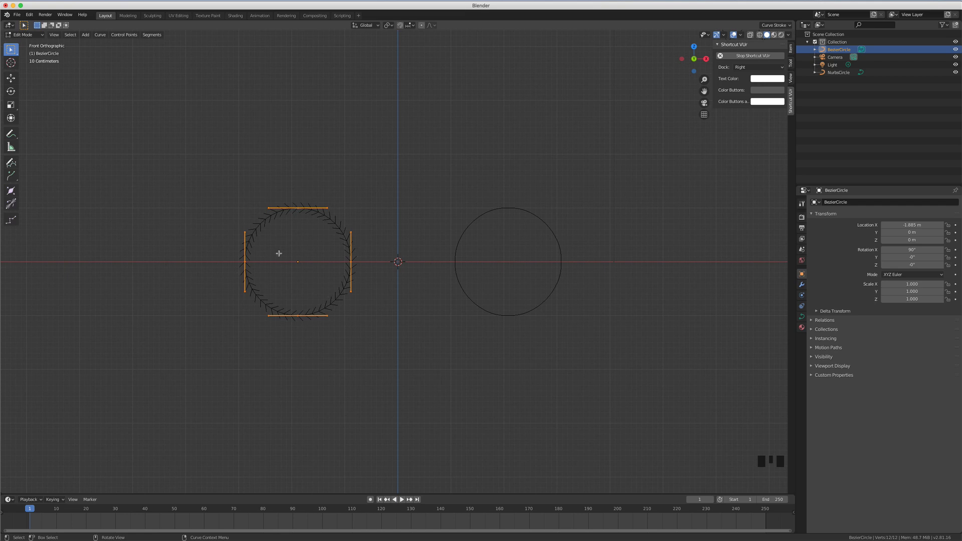
key("Tab")
left_click(494, 212)
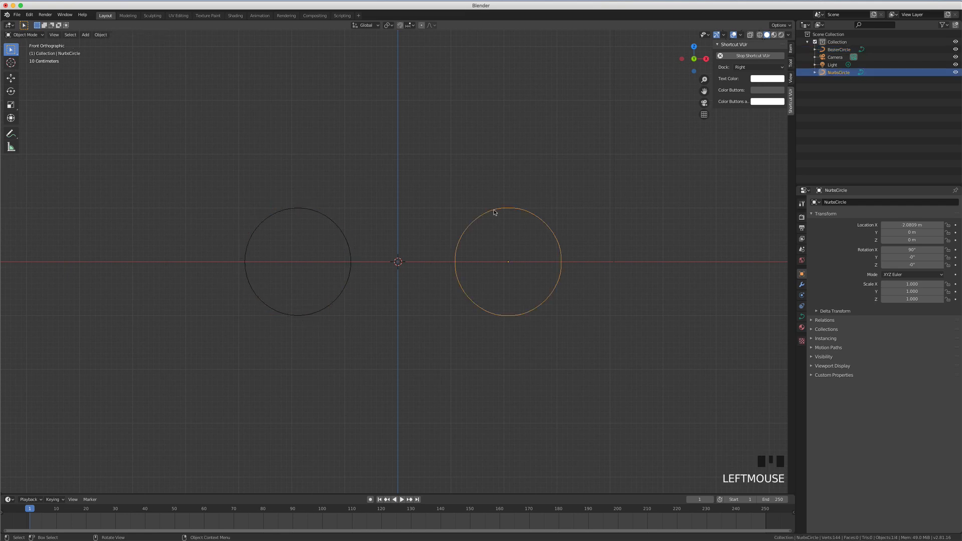
key("Tab")
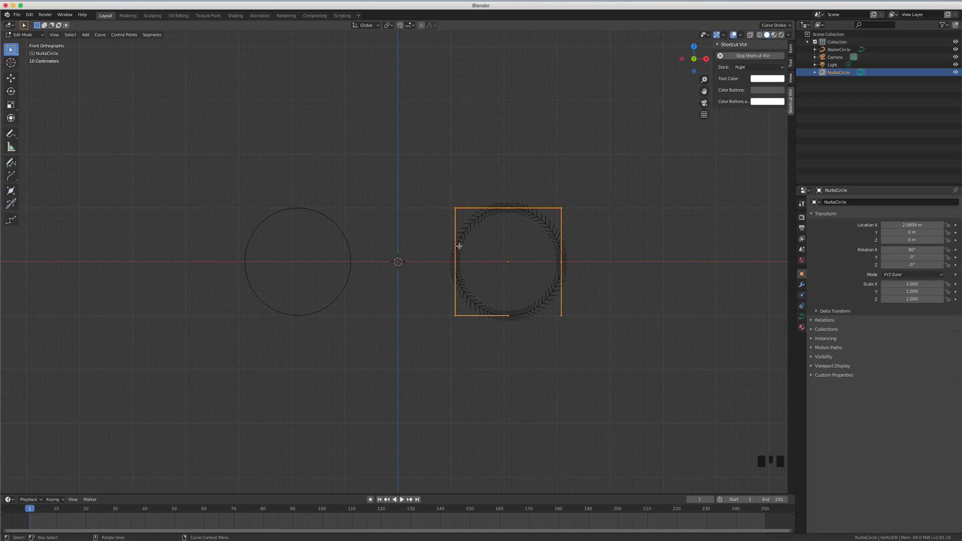
key("Tab")
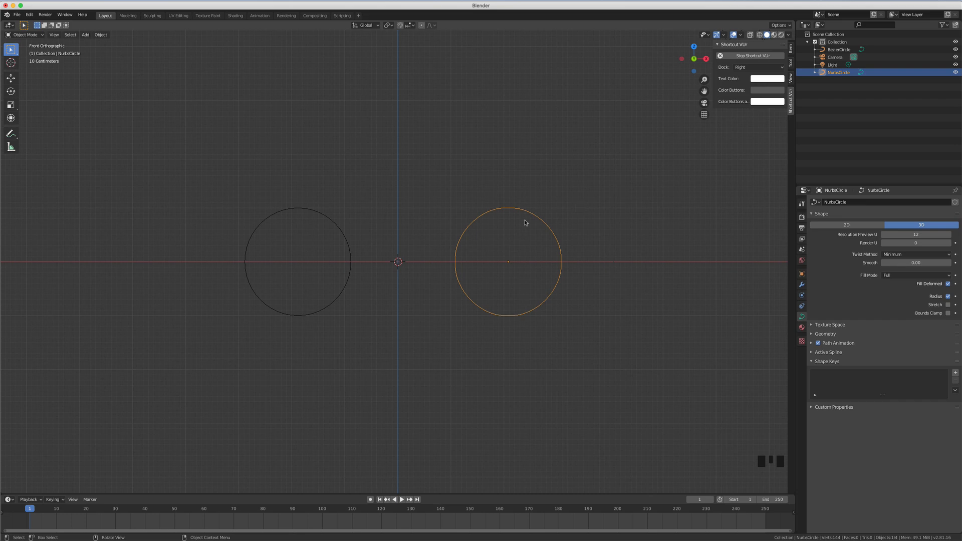
- In Edit Mode, give the NURBS circle a bevel depth of 0.09 m
key("Tab")
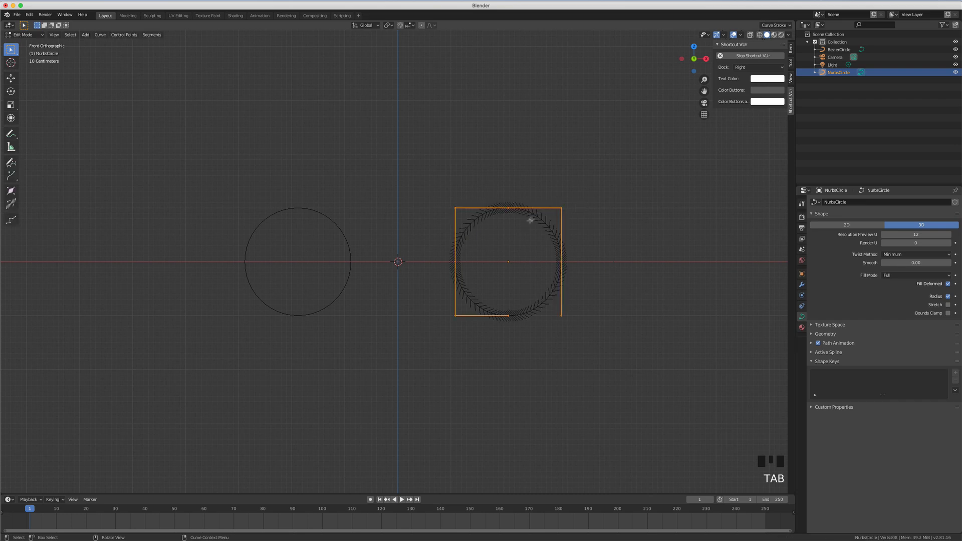
left_click(816, 334)
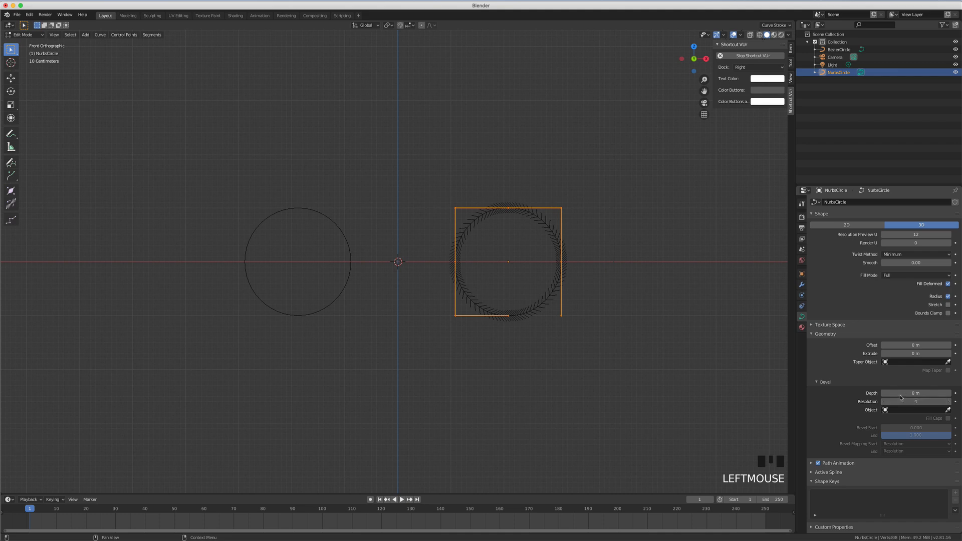
left_click_drag(901, 394, 942, 393)
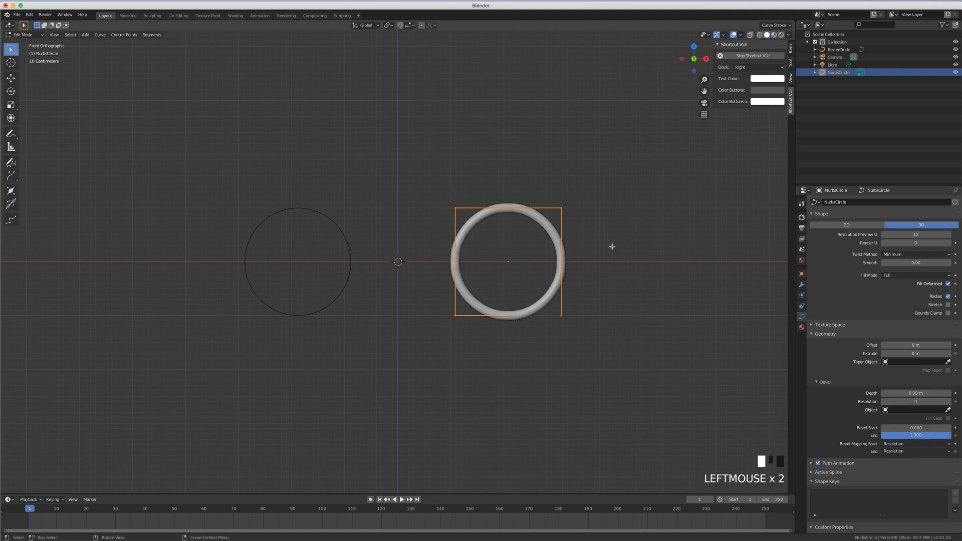
- Make the NURBS circle a 2D curve with its fill mode set to Both
left_click(837, 225)
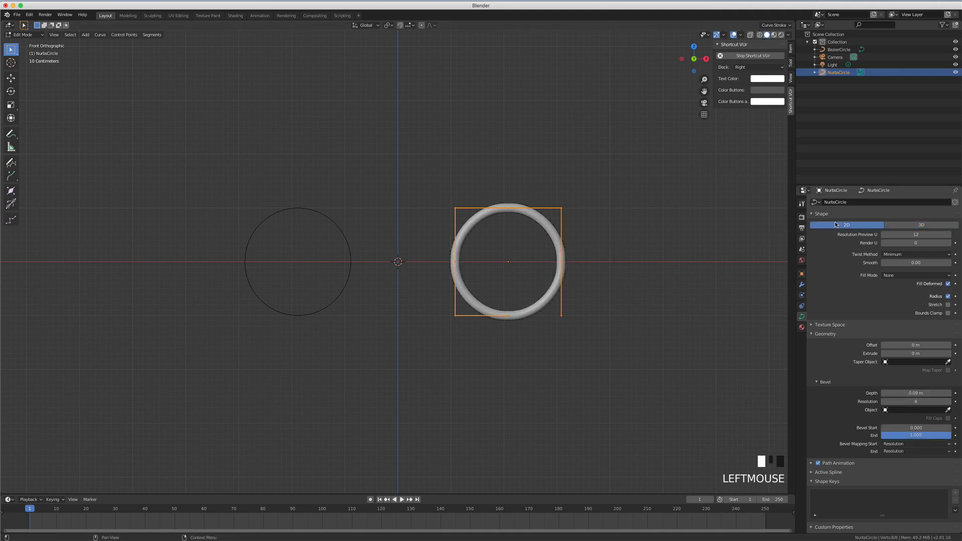
left_click(889, 276)
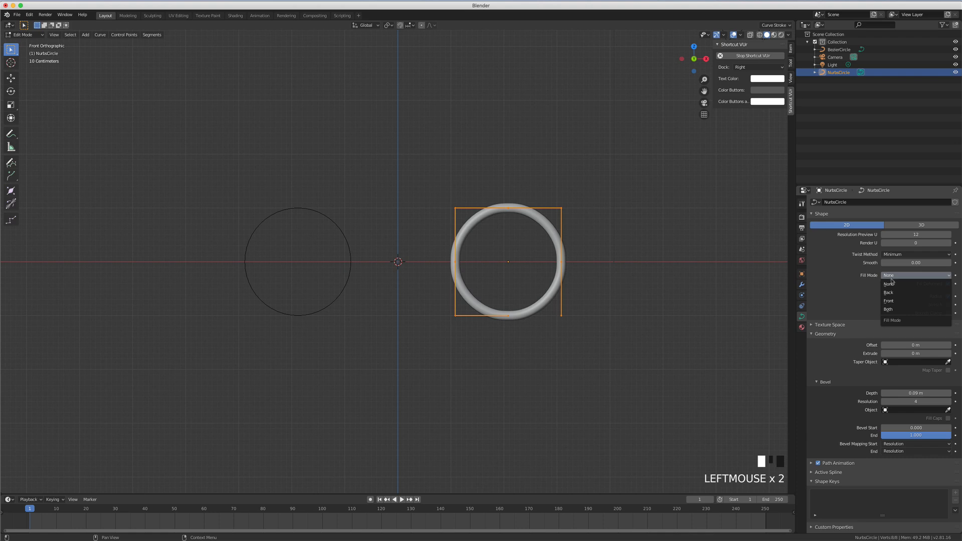
left_click(893, 310)
mouse_move(440, 266)
middle_mouse_down()
mouse_move(493, 274)
mouse_move(426, 258)
mouse_move(543, 146)
mouse_move(438, 273)
middle_mouse_up()
key("KP_1")
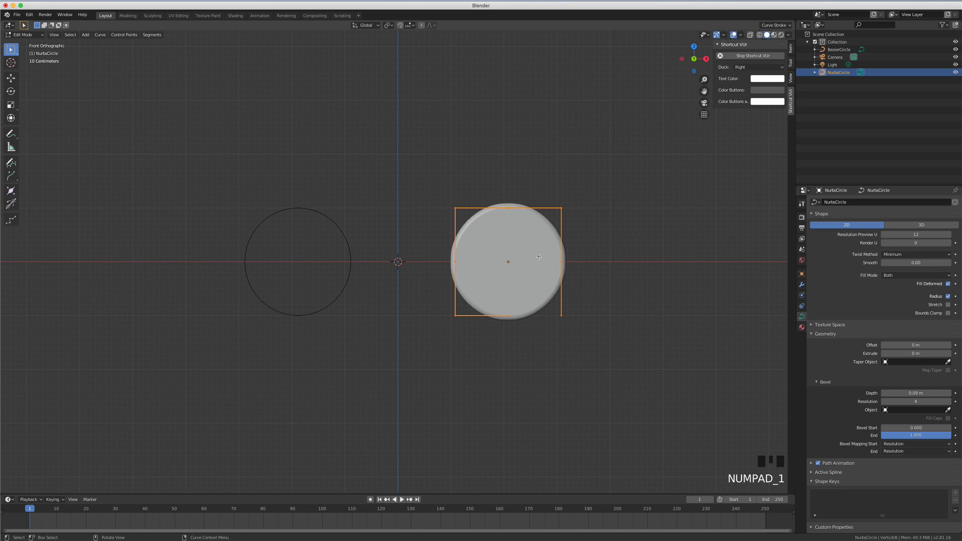
- Duplicate the circle's spline and scale the copy to about 0.216 to cut a hole in the filled disc
key("shift+d")
key("s")
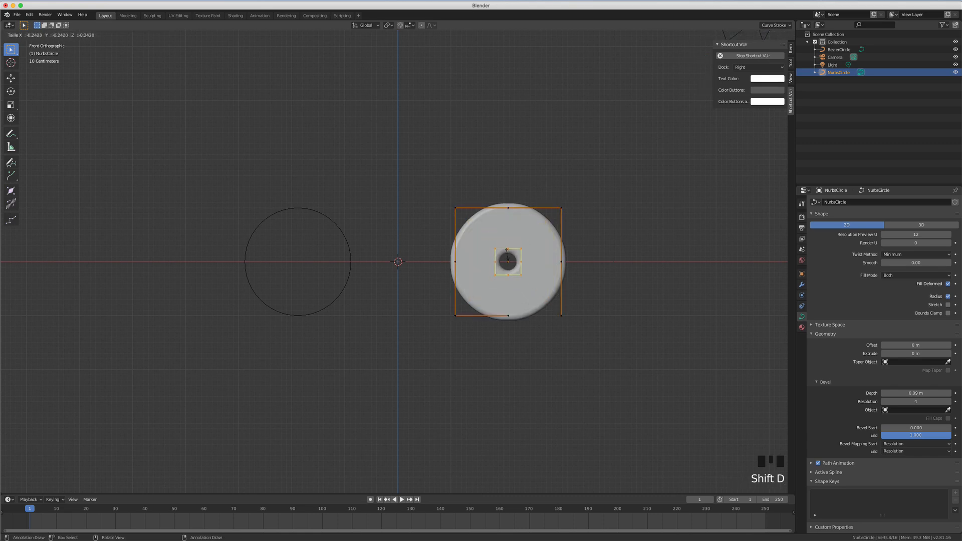
left_click(520, 255)
- Move the small circle about 0.39 m toward negative X and 0.52 m up, and duplicate it about 0.71 m along positive X
scroll(621, 251, "up", 4)
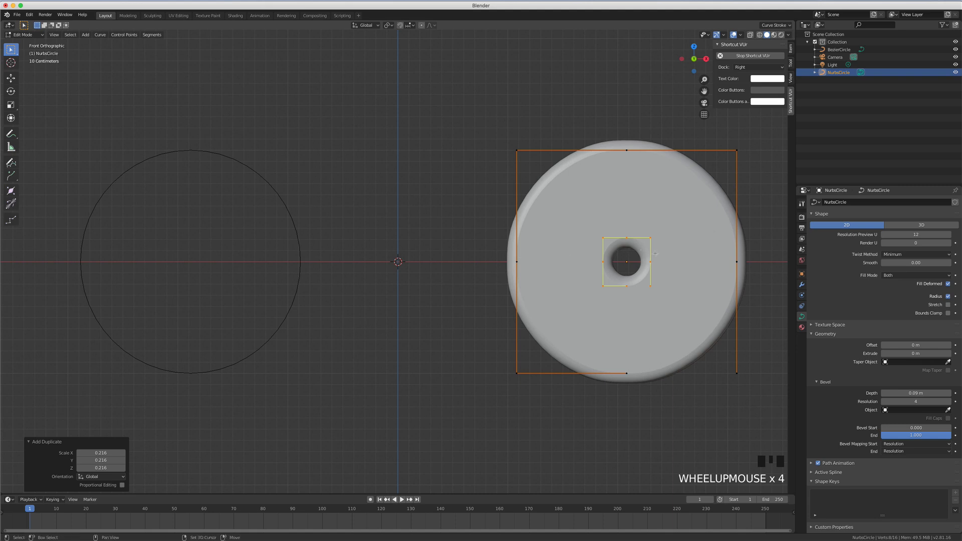
middle_click_drag(656, 247, 629, 276, "shift")
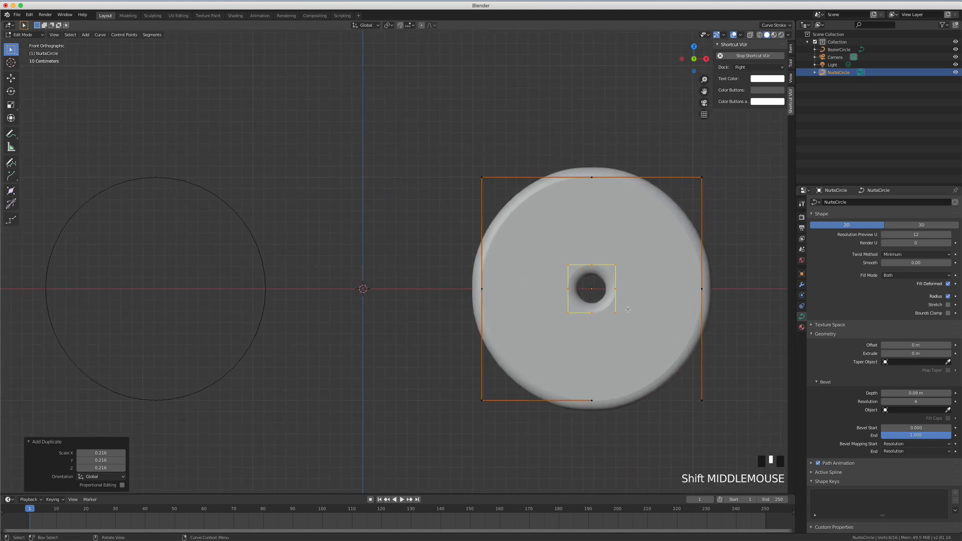
key("g")
left_click(584, 251)
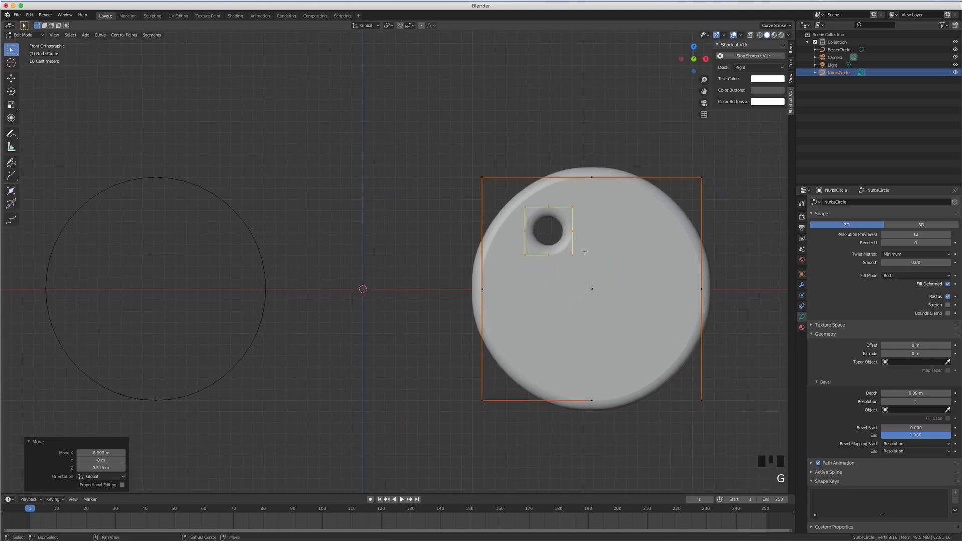
key("shift+d")
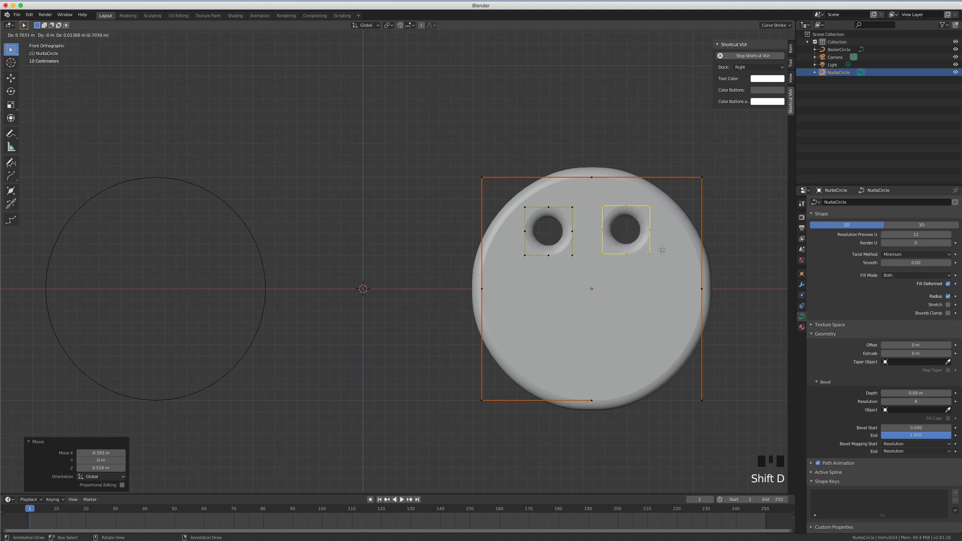
left_click(661, 251)
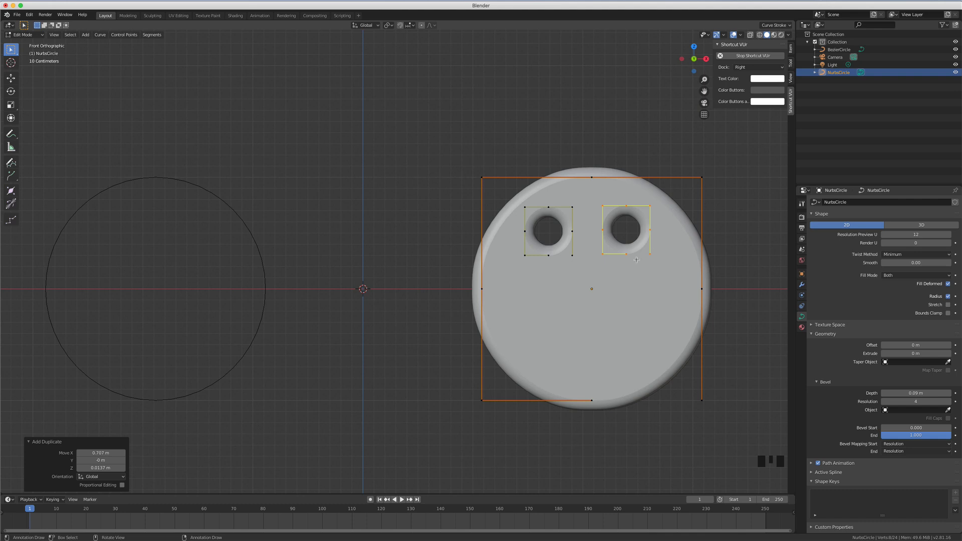
- Leave Edit Mode and delete the NURBS circle object
scroll(636, 259, "down", 4)
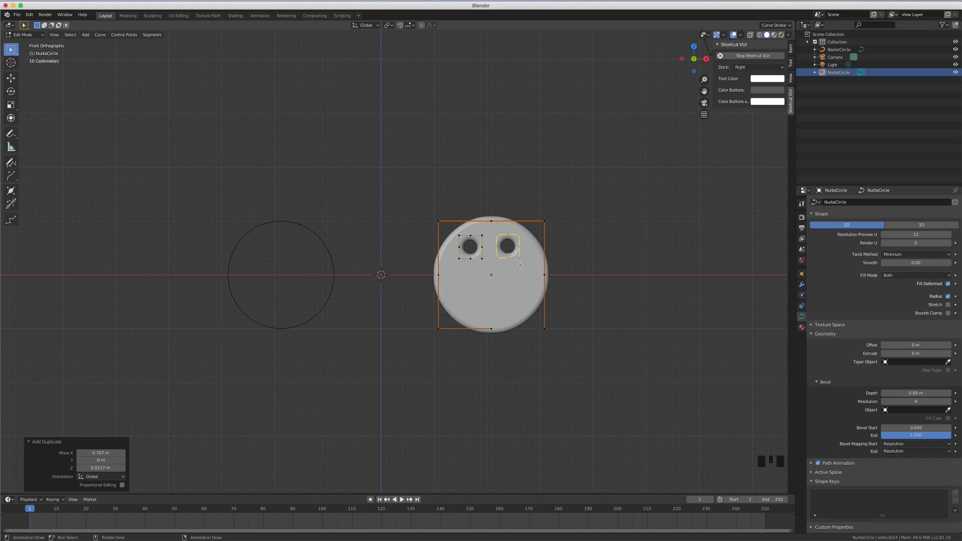
key("Tab")
key("c")
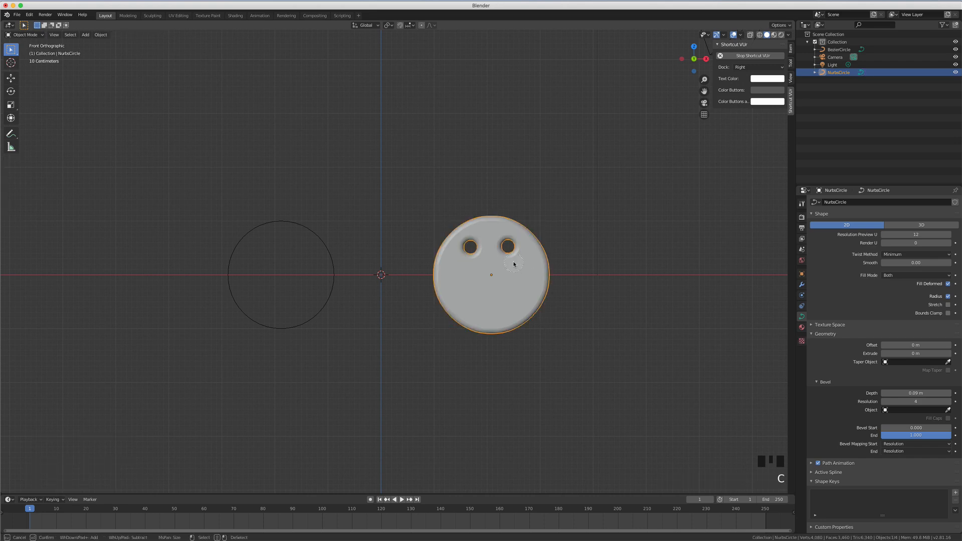
right_click(513, 264)
key("x")
left_click(506, 264)
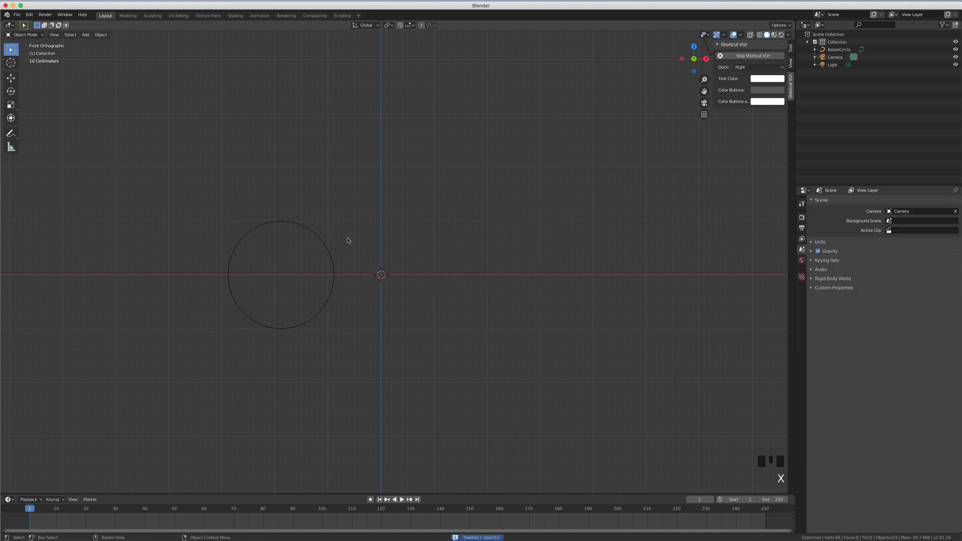
- Delete the Bezier circle object
left_click(317, 237)
key("x")
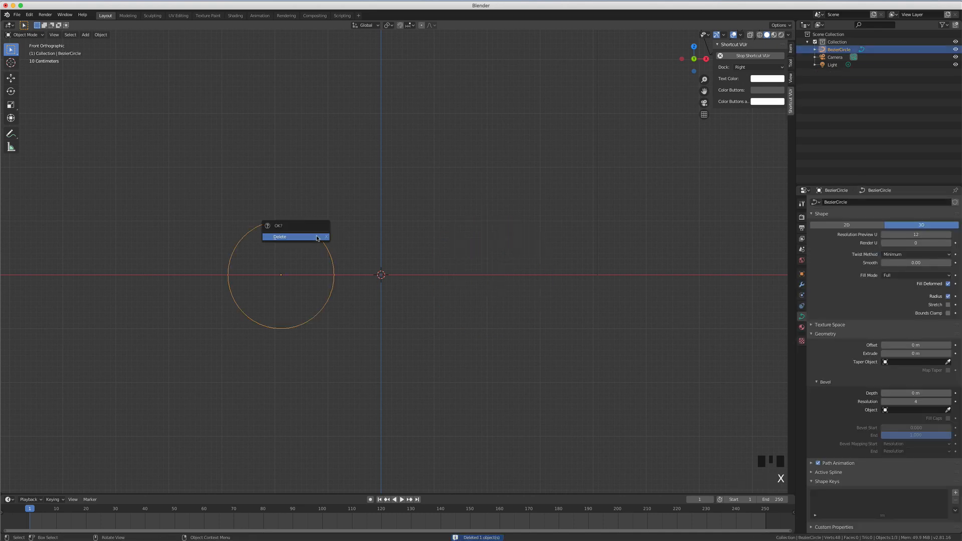
left_click(317, 237)
- Add a NURBS curve at the origin and align it to the view
key("shift+a")
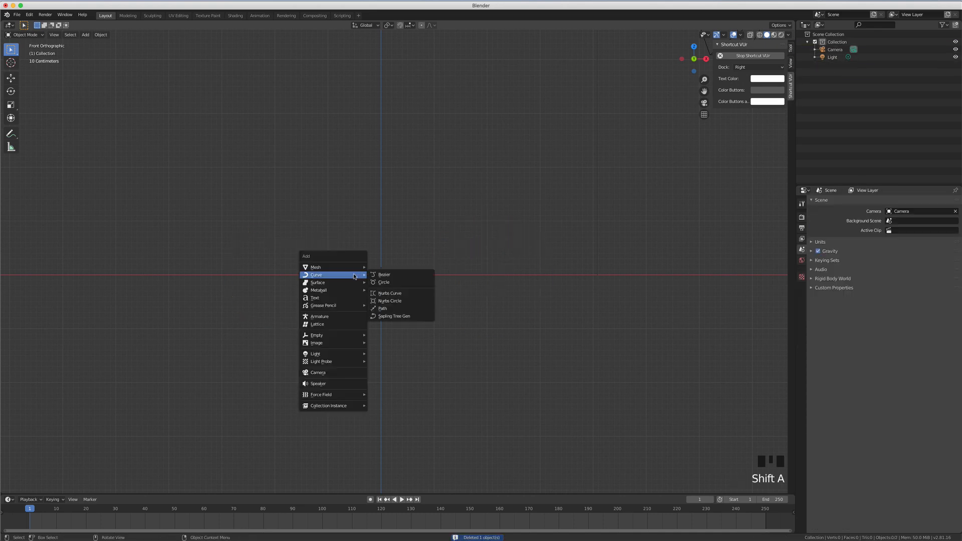
mouse_move(339, 277)
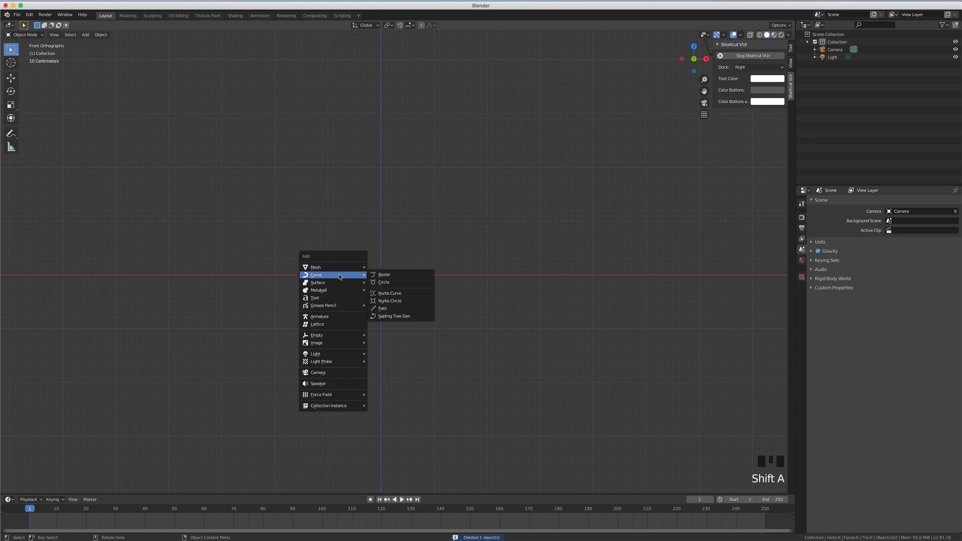
left_click(387, 295)
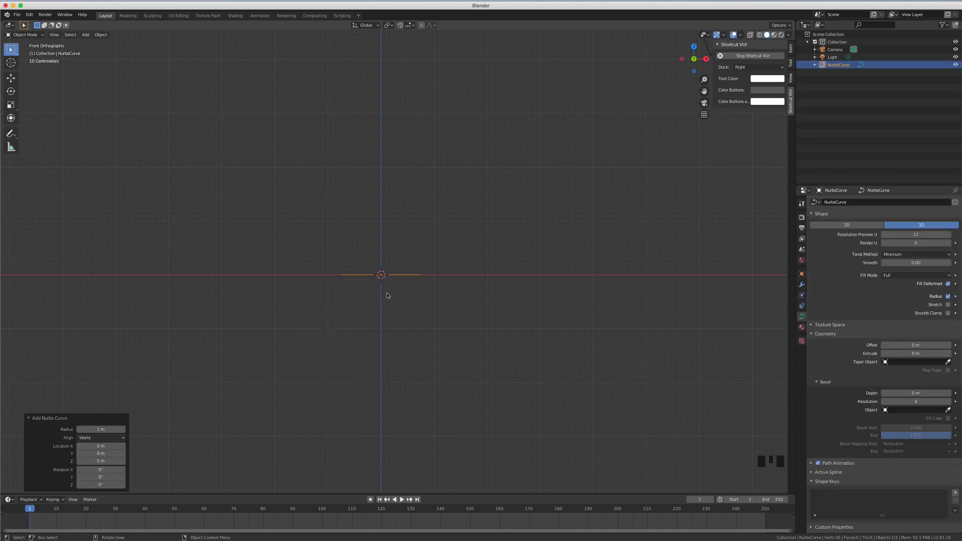
left_click(110, 442)
left_click(107, 454)
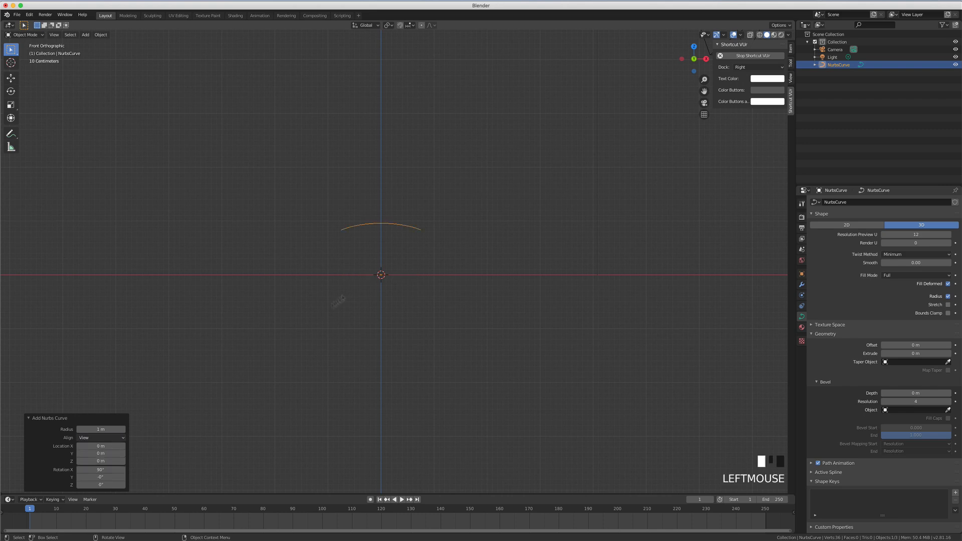
- Add a Bezier curve aligned to the view and move it about 2.22 m up along the Z axis
key("shift+a")
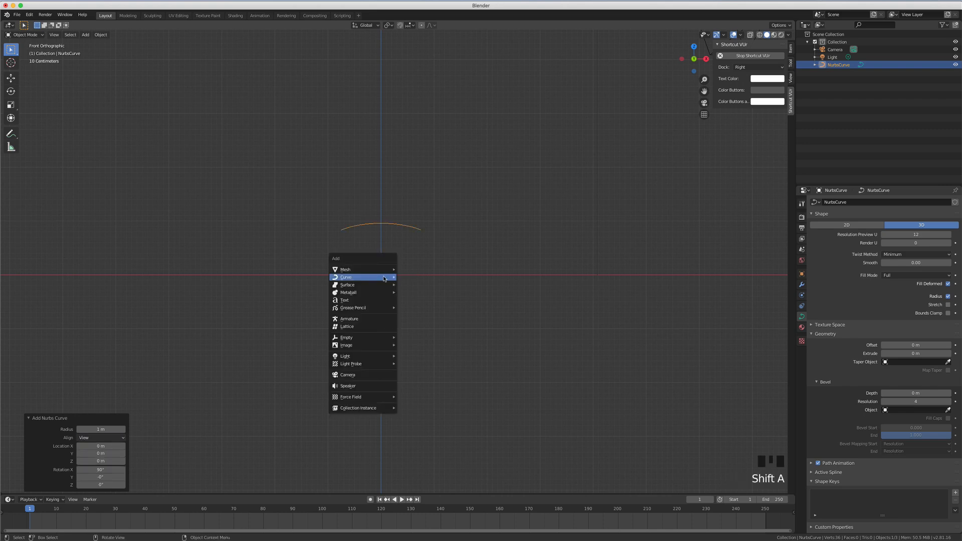
mouse_move(384, 278)
left_click(414, 277)
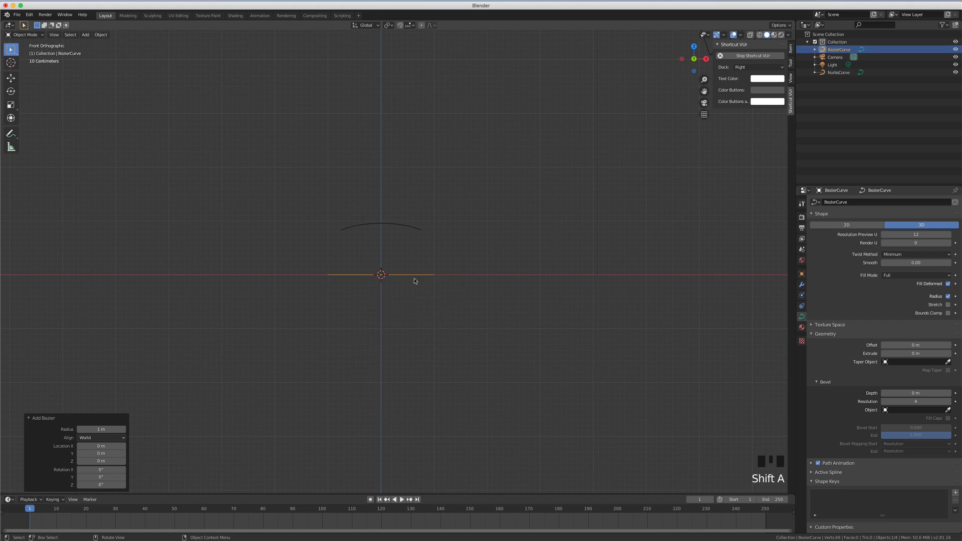
left_click(115, 439)
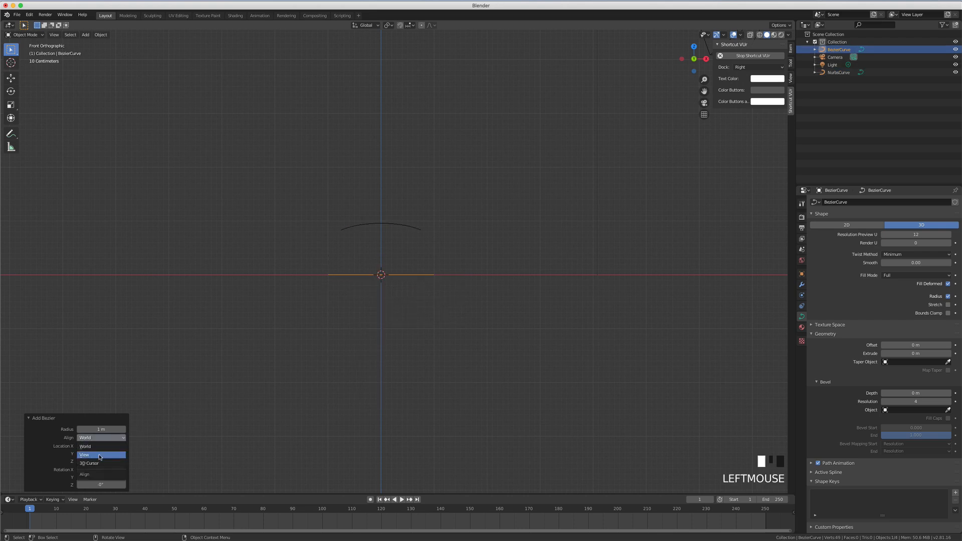
left_click(103, 454)
key("g")
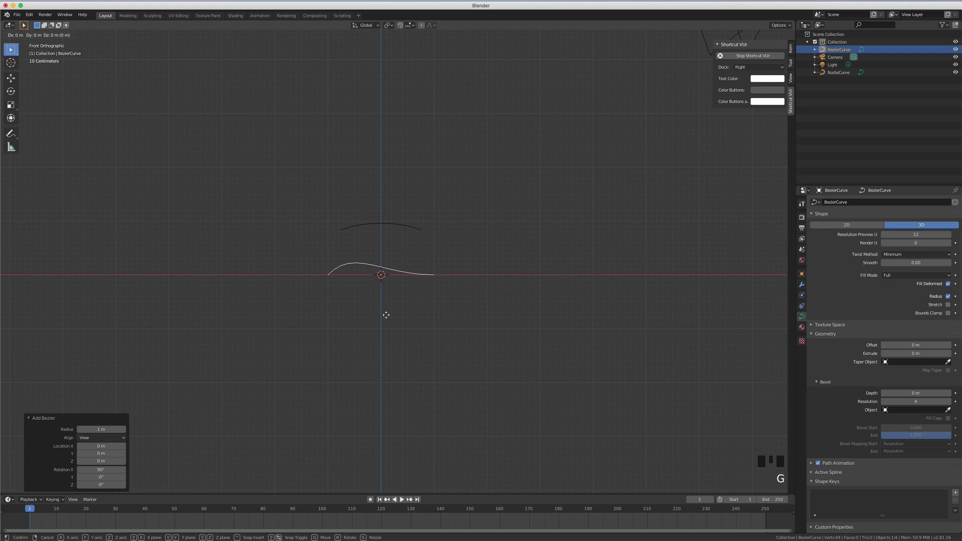
key("z")
left_click(405, 198)
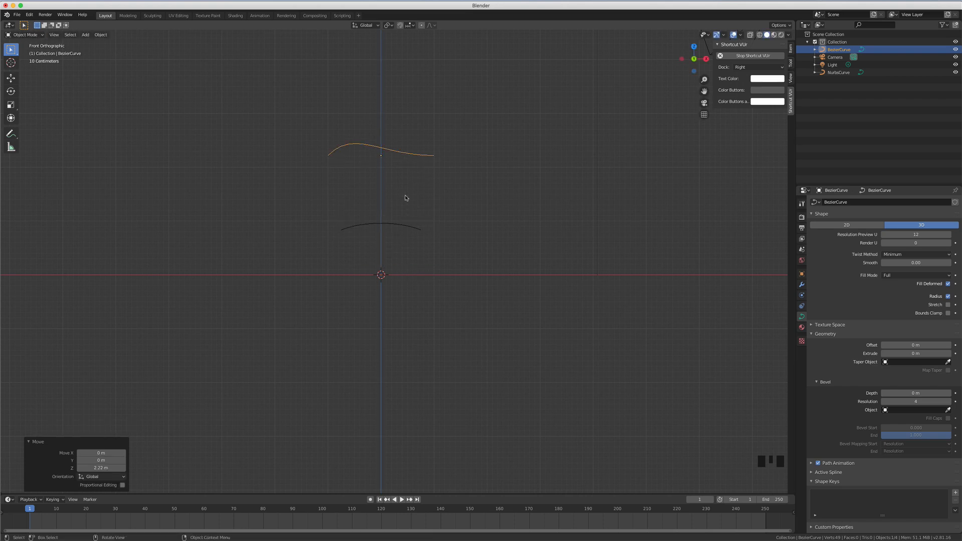
- Compare the control points and handles of the Bezier curve and the NURBS curve in Edit Mode
key("i")
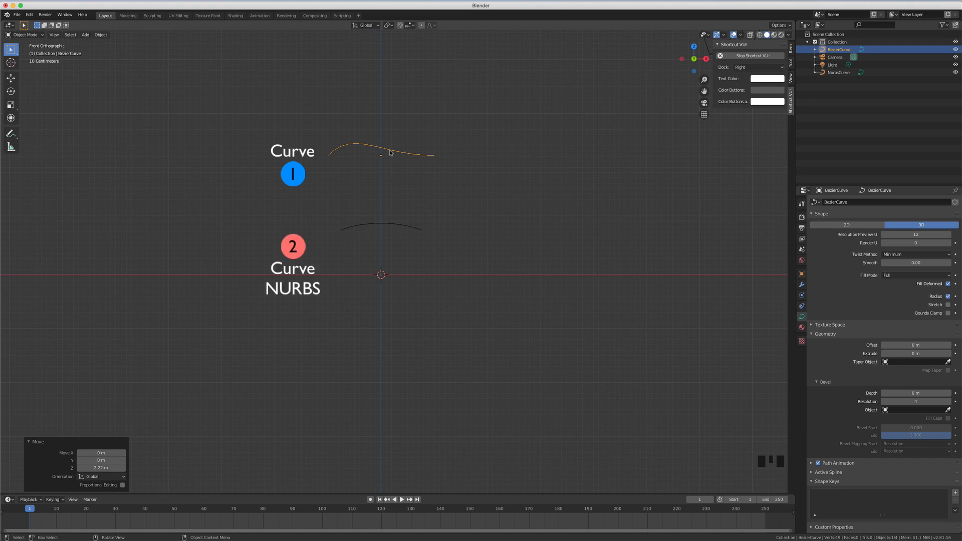
key("Tab")
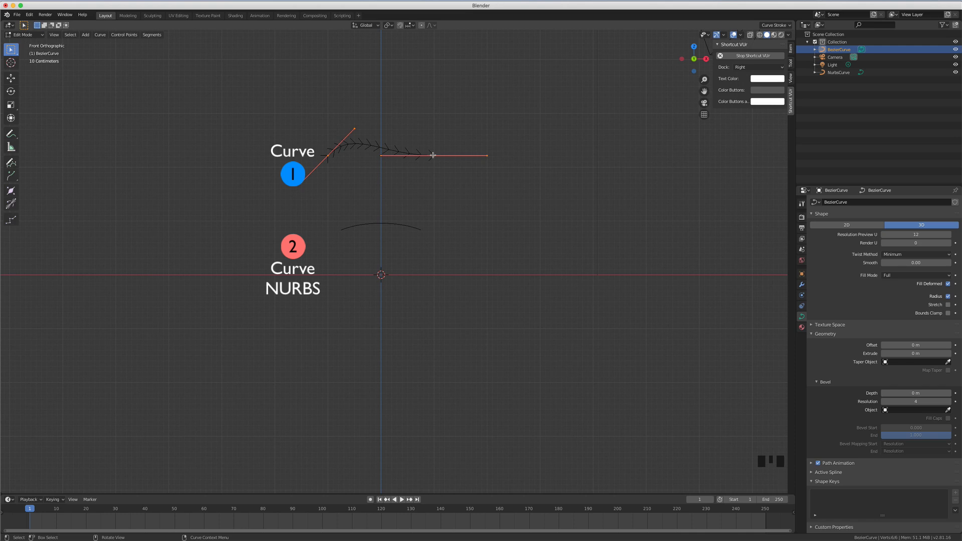
key("Tab")
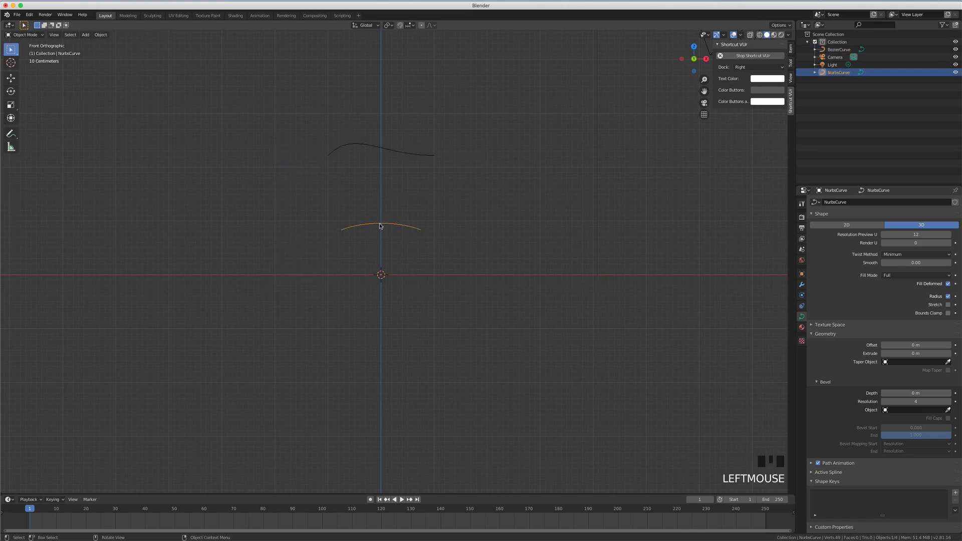
key("Tab")
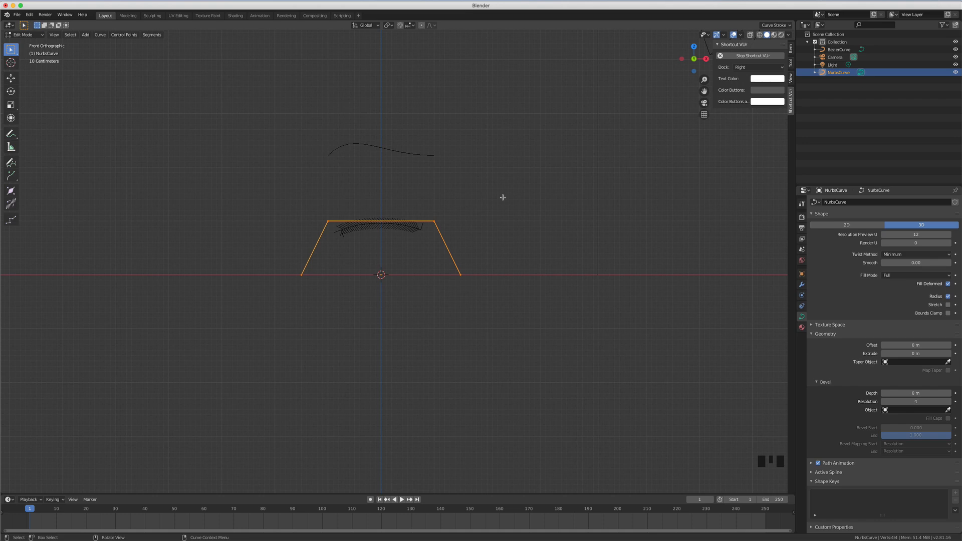
left_click(461, 275)
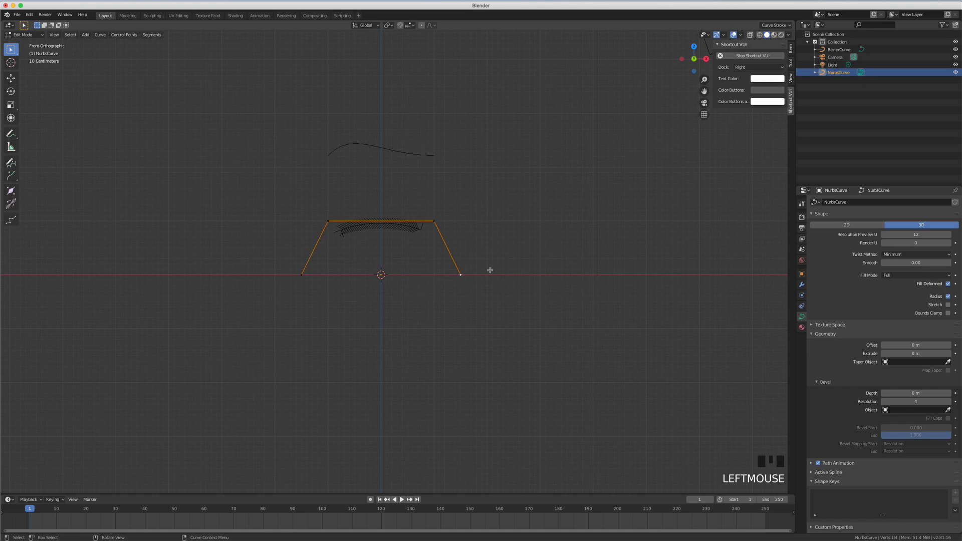
key("Tab")
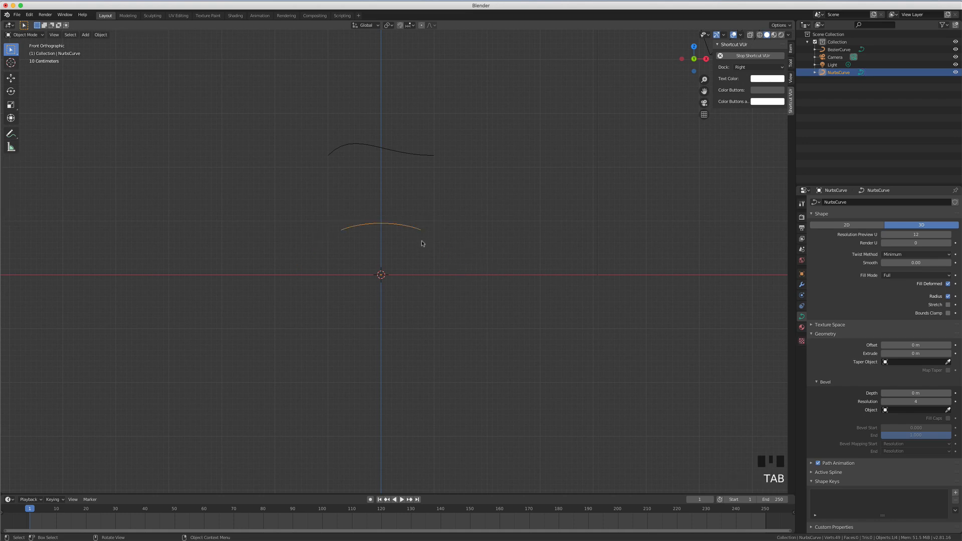
- Set the bevel depth to 0.09 m on the NURBS curve and 0.1 m on the Bezier curve
left_click(896, 393)
left_click_drag(897, 392, 907, 392)
left_click(419, 159)
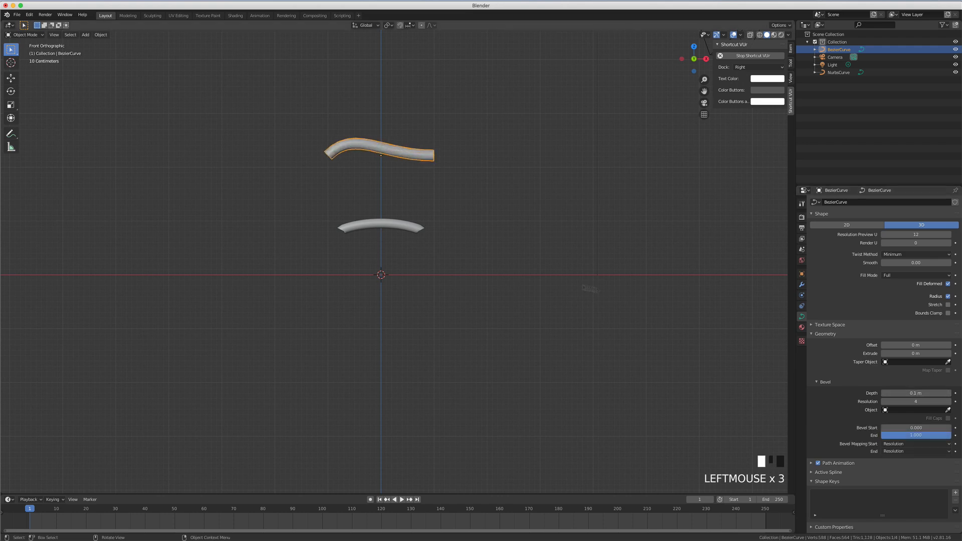
- Extrude four new control points from the NURBS curve's upper +X control point, arching outward and down, and leave Edit Mode
left_click(387, 225)
key("Tab")
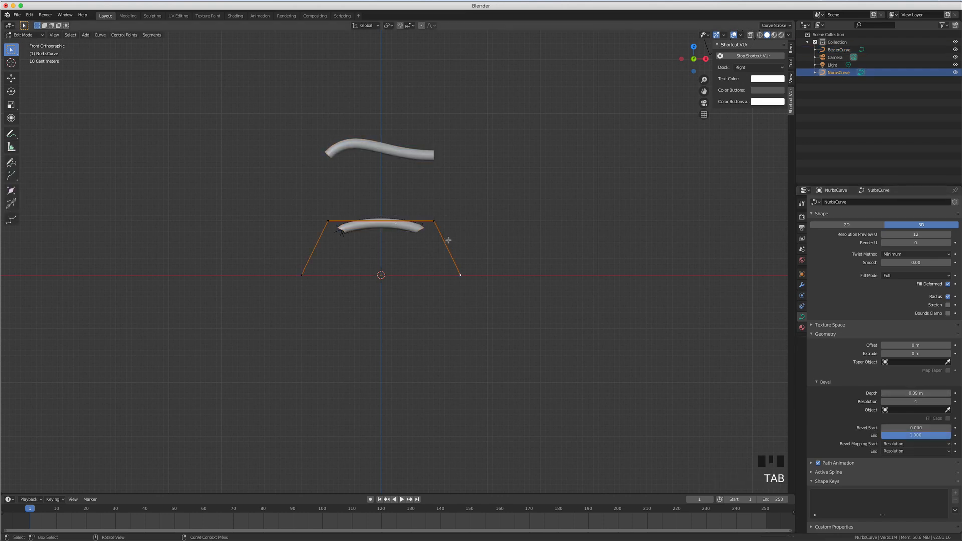
left_click(436, 223)
key("e")
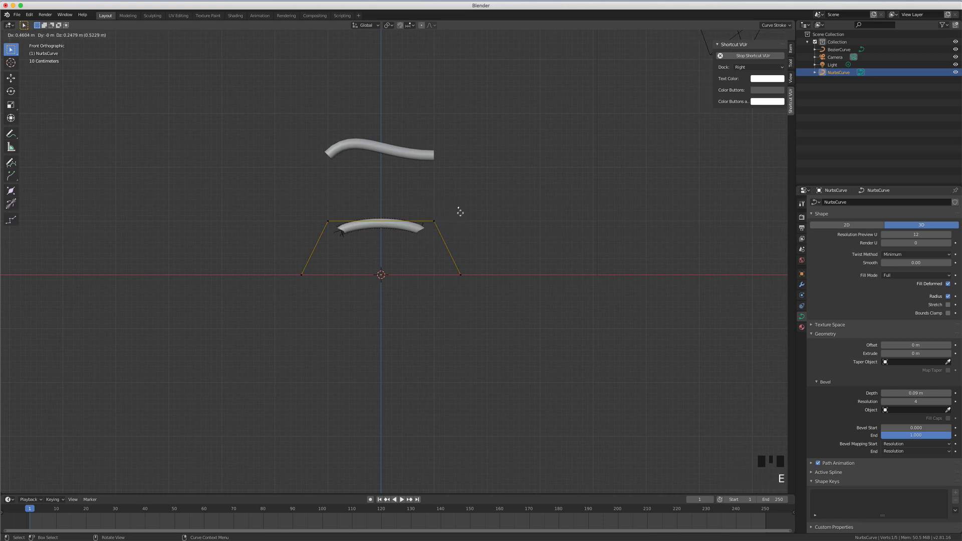
left_click(463, 210)
key("e")
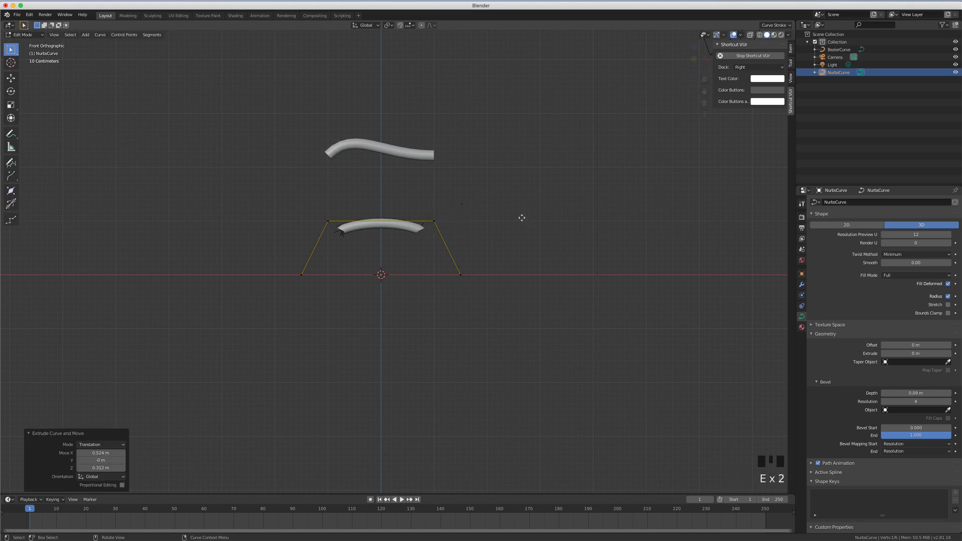
left_click(550, 209)
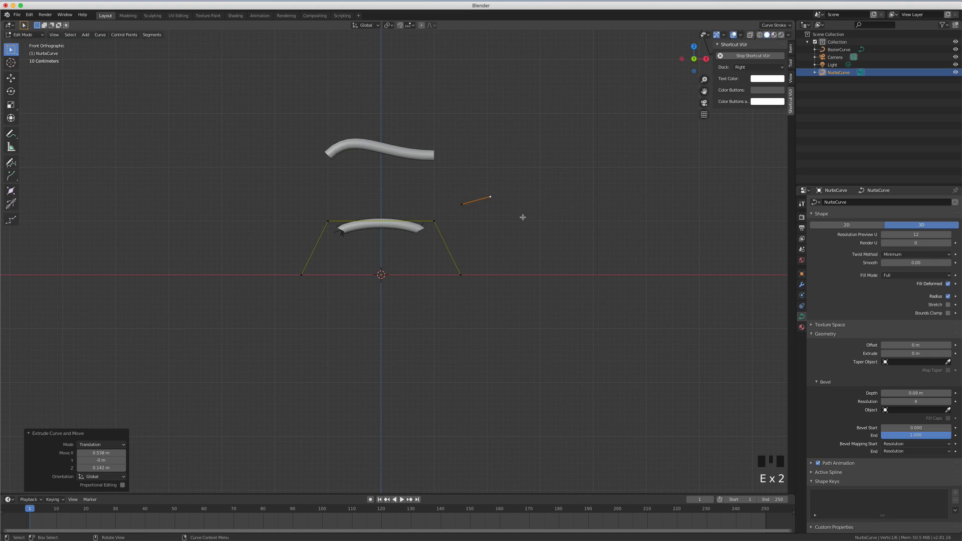
key("e")
left_click(559, 227)
key("e")
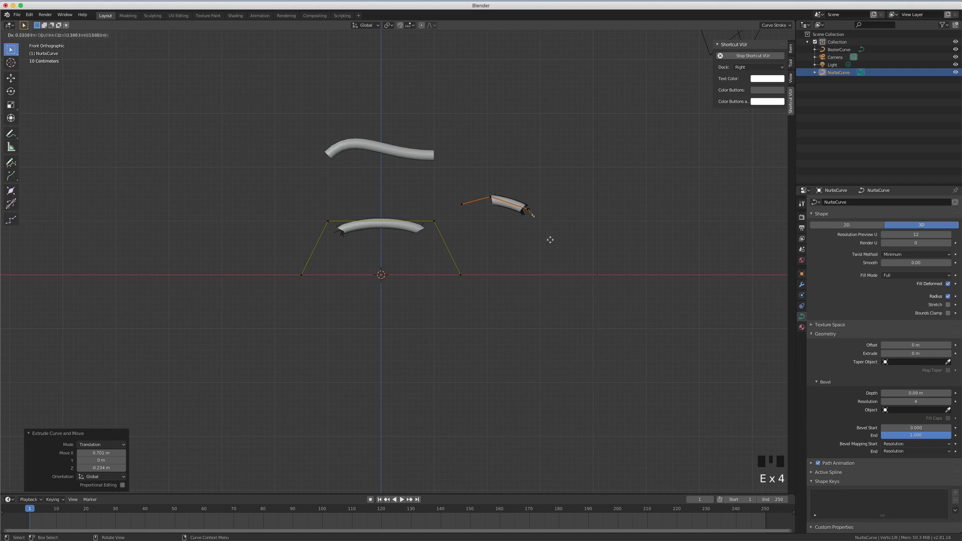
left_click(564, 270)
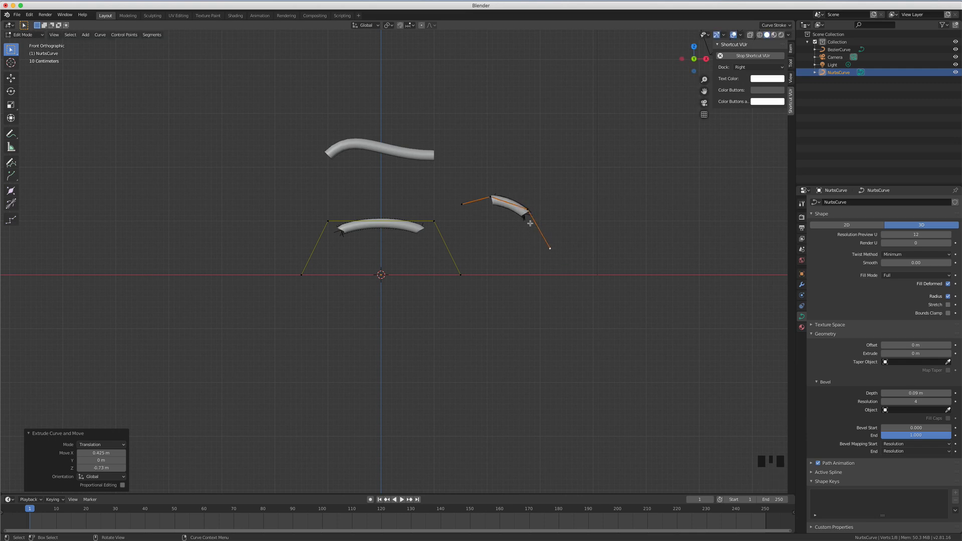
key("Tab")
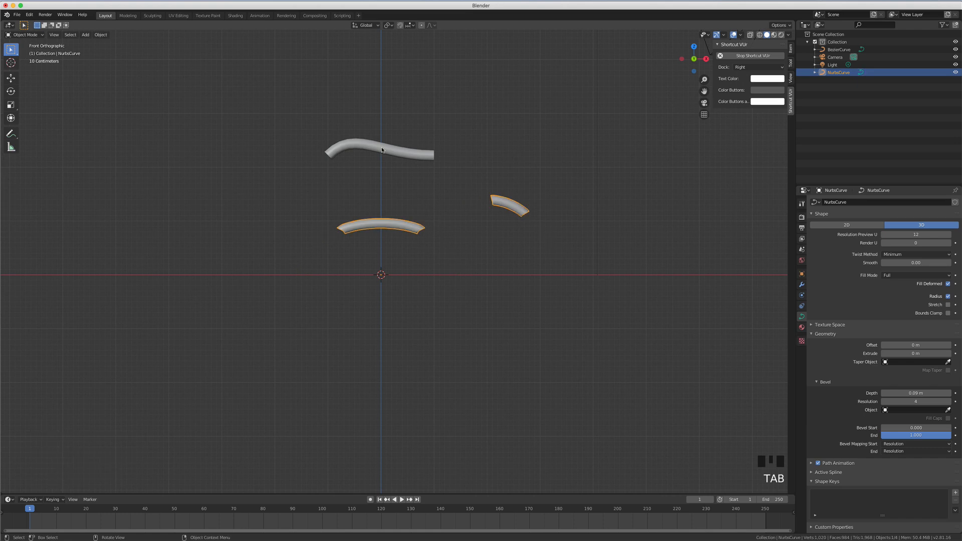
- Delete the control point at the +X end of the Bezier curve
left_click(382, 148)
key("Tab")
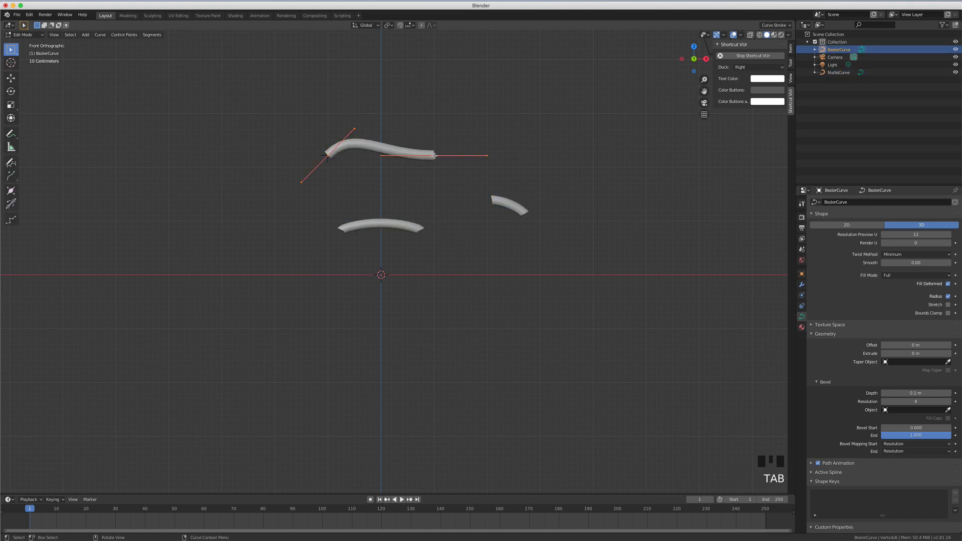
left_click(447, 173)
key("x")
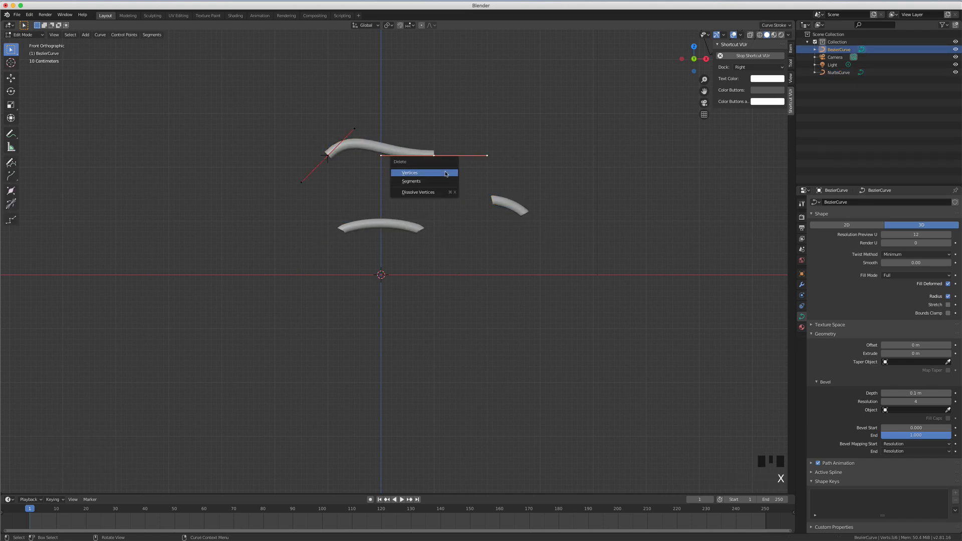
left_click(445, 171)
- Extrude the remaining Bezier control point about 1.34 m along X and 0.1 m up, and return to Object Mode
left_click(329, 155)
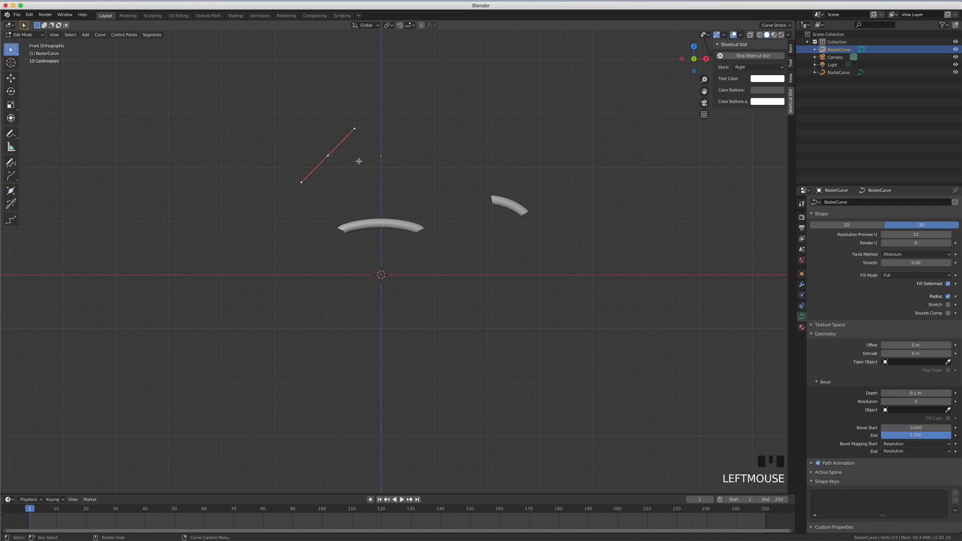
key("e")
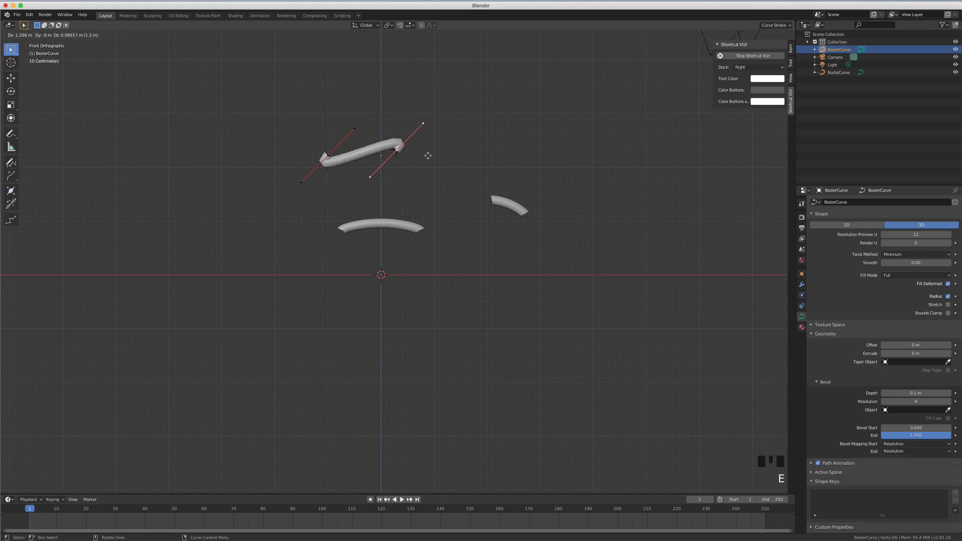
left_click(435, 154)
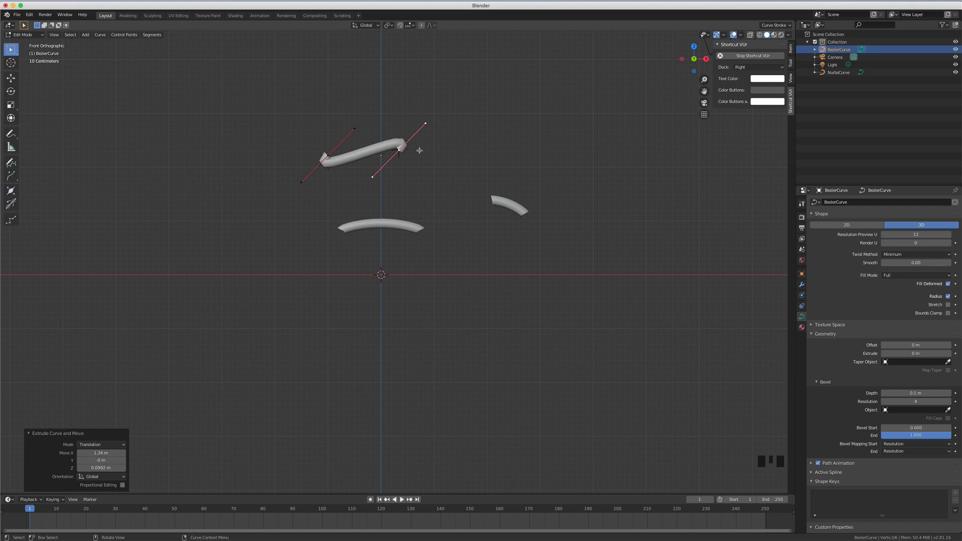
key("Tab")
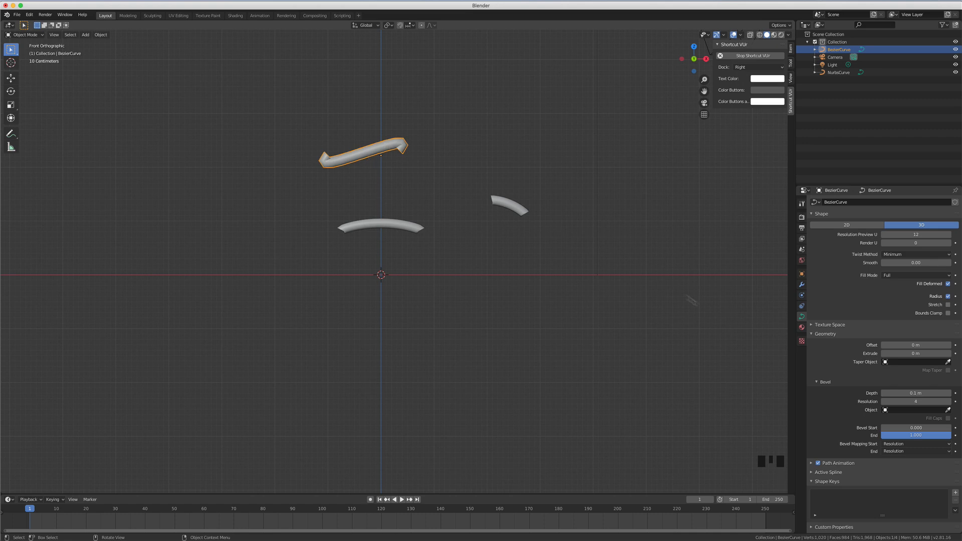
- Select the NURBS curve and expand its Active Spline settings, collapsing the Geometry and Shape settings
left_click(406, 226)
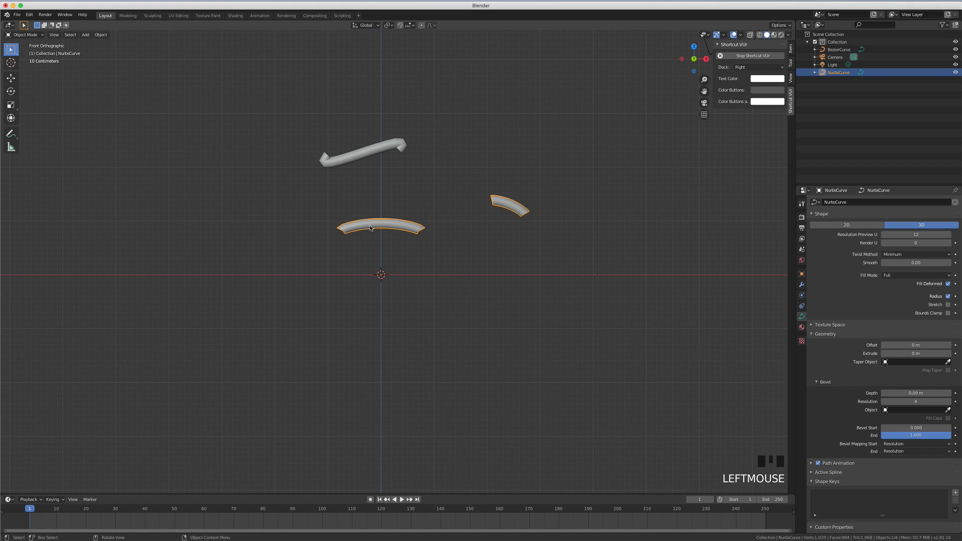
left_click(812, 472)
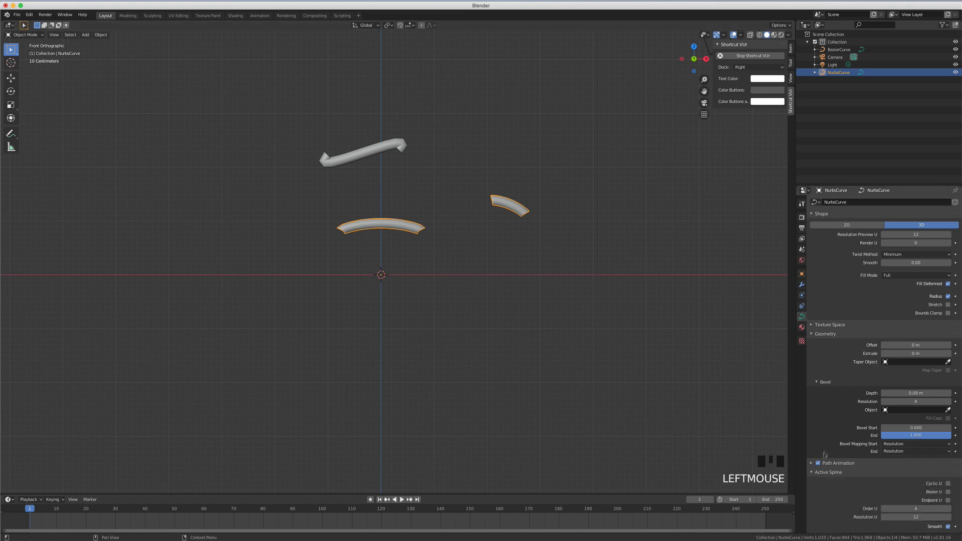
left_click(811, 334)
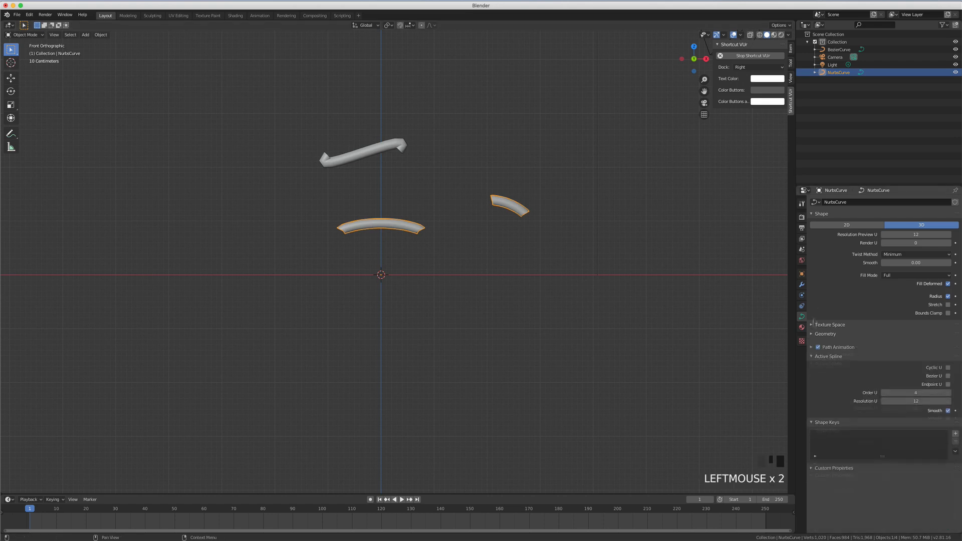
left_click(812, 214)
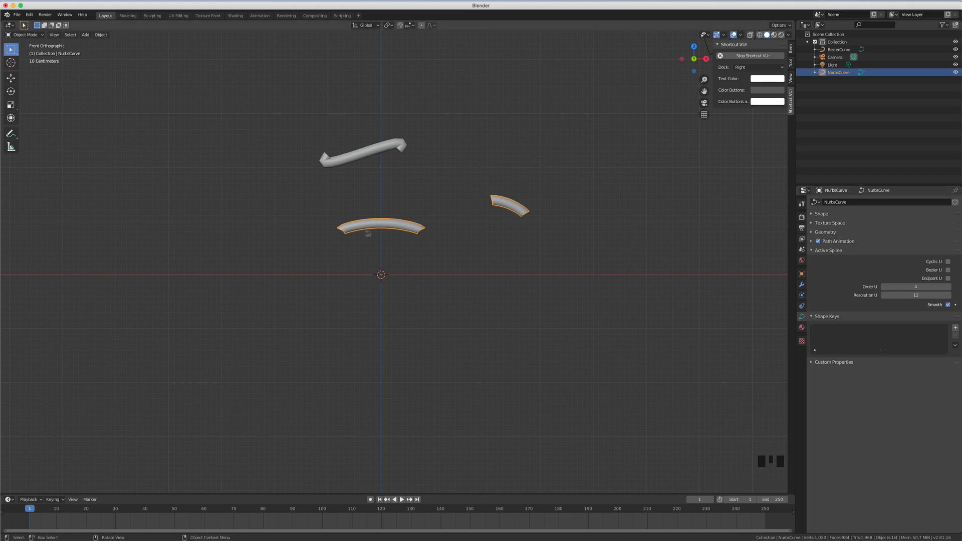
- In Edit Mode, extrude a control point from the NURBS curve's +X end on the X axis and place it directly below the origin
key("Tab")
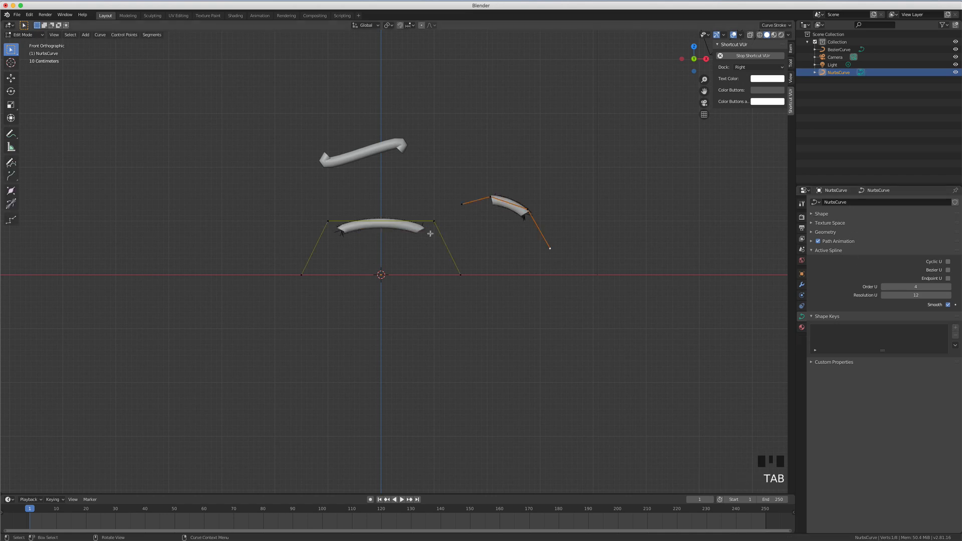
left_click(460, 275)
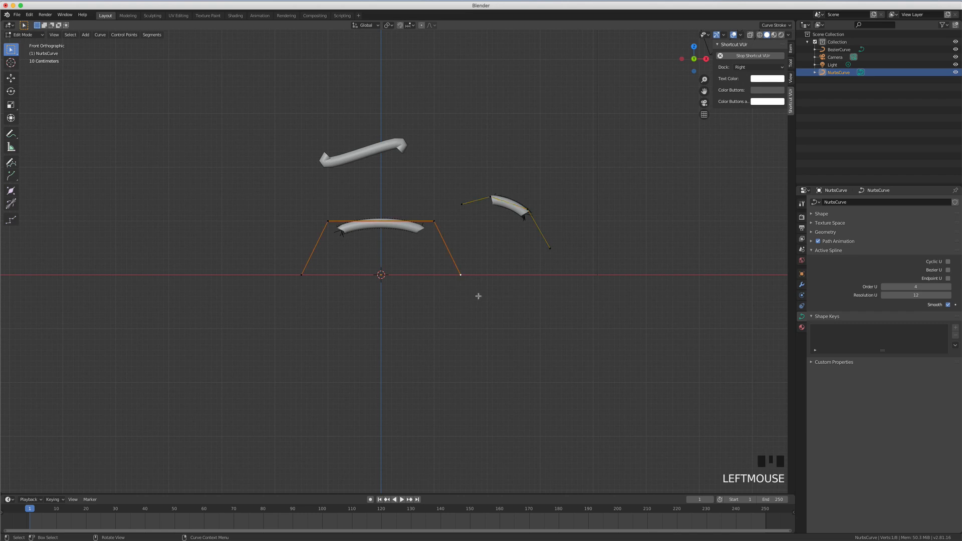
key("e")
left_click(579, 409)
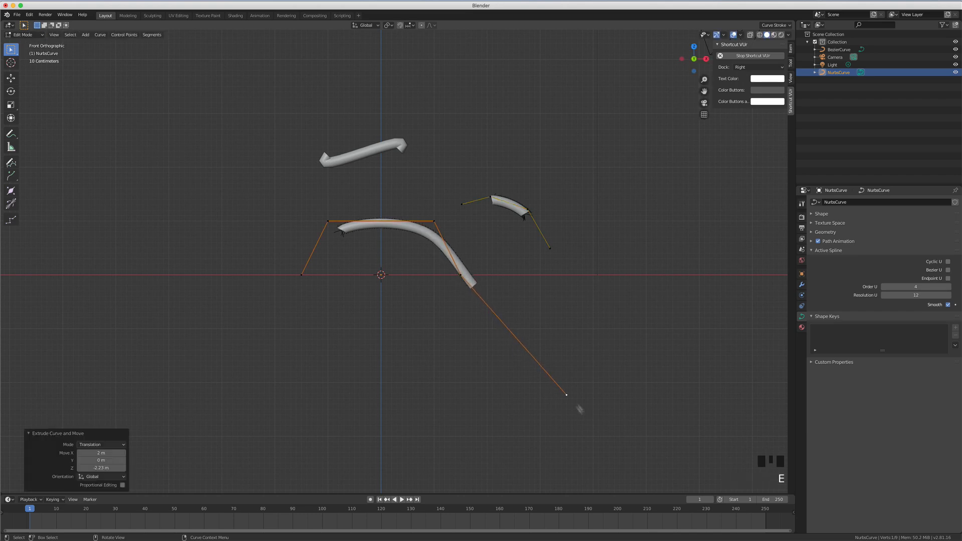
key("g")
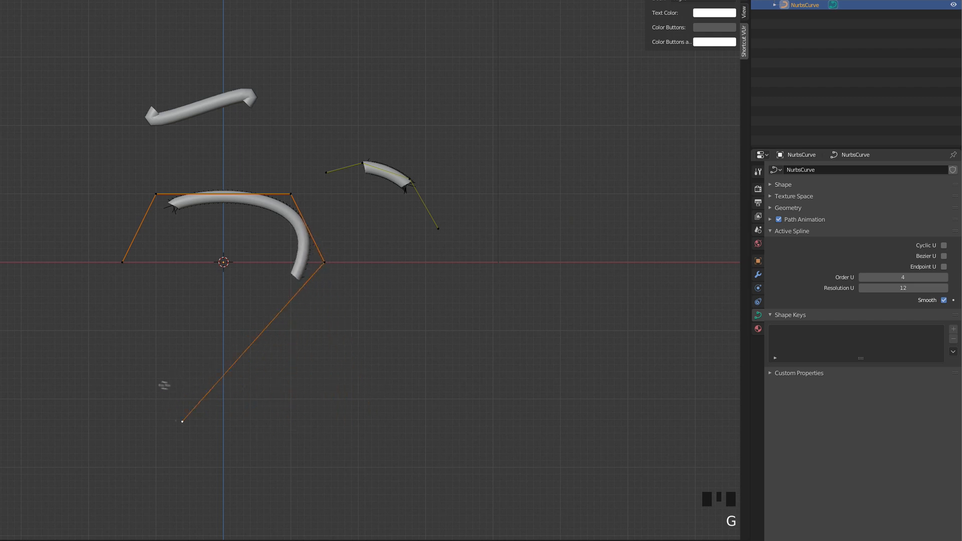
left_click(223, 388)
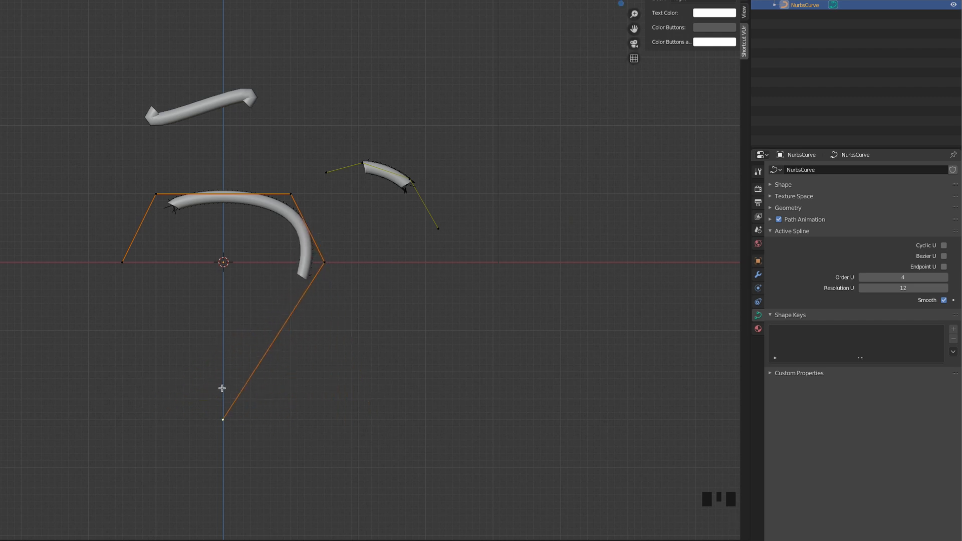
- Extrude two more control points from the lower end of the NURBS curve, toward -X and back upward
key("e")
left_click(159, 457)
key("e")
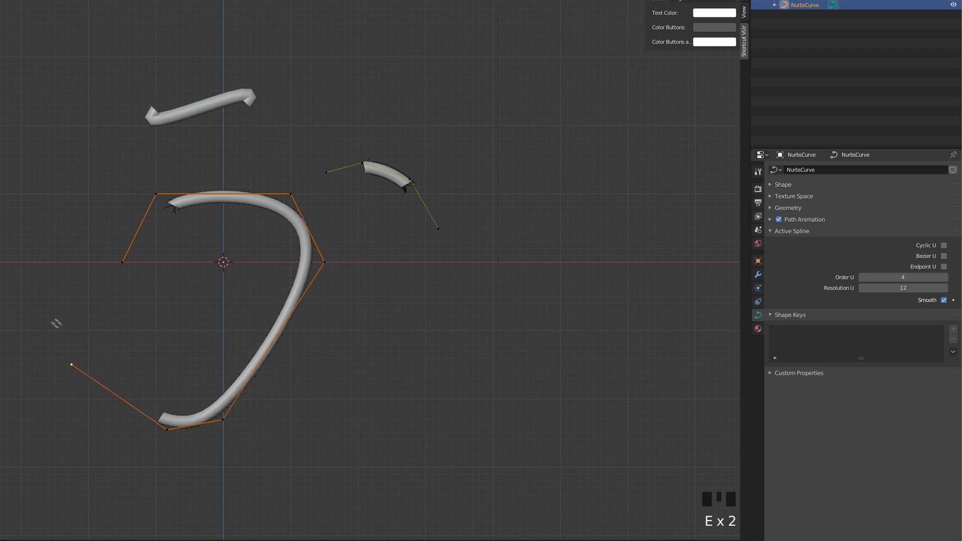
left_click(47, 305)
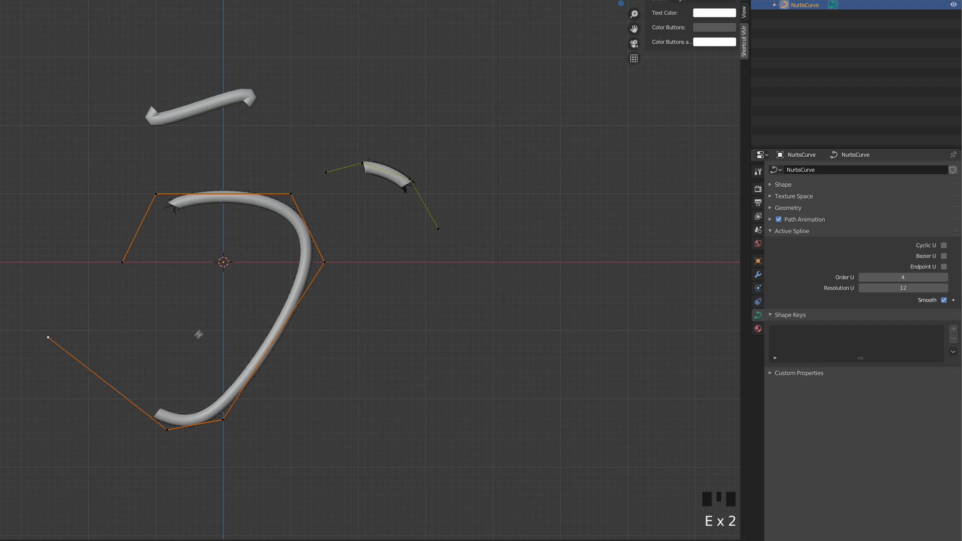
- Try Cyclic U on the extended NURBS spline and turn it back off
left_click(944, 245)
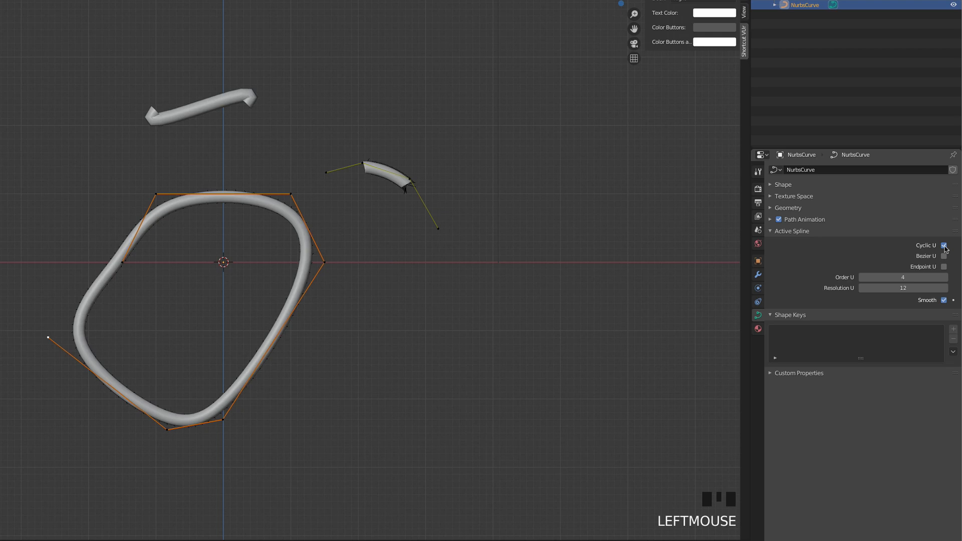
left_click(943, 245)
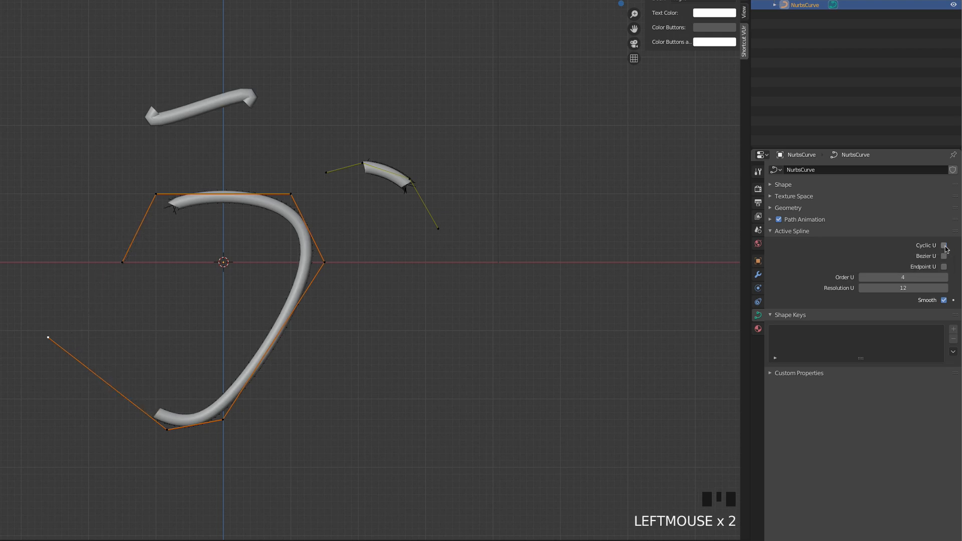
- Enable Bezier U on the spline and move its upper -X end control point slightly outward and up
left_click(944, 256)
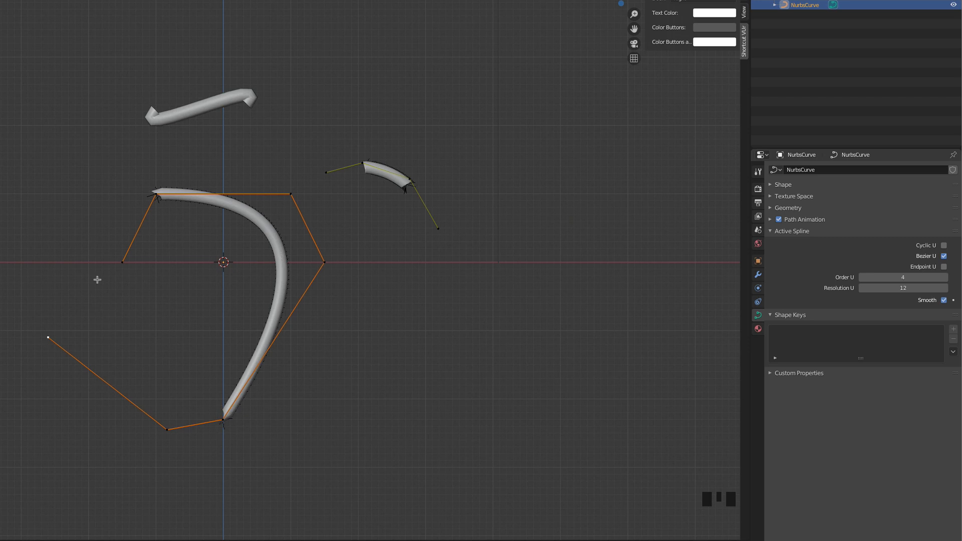
left_click(123, 263)
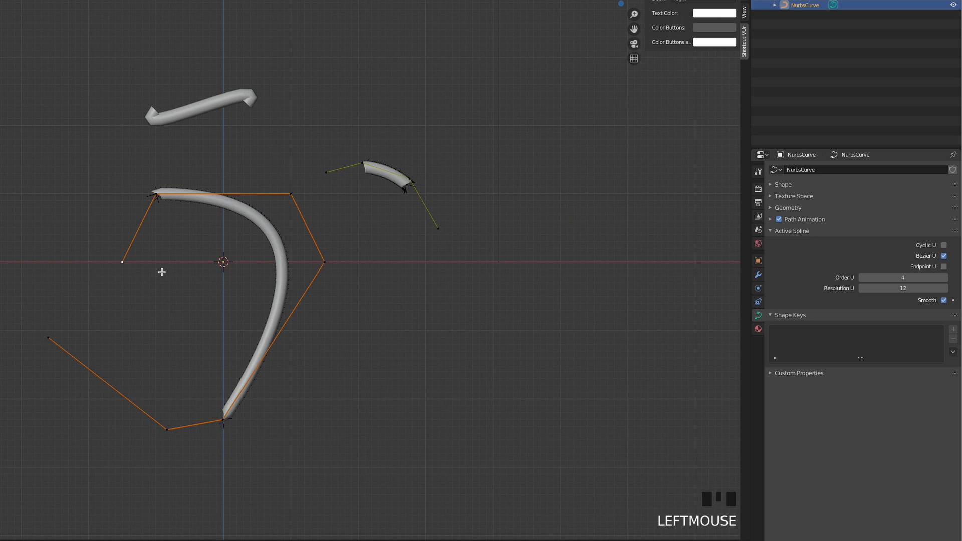
key("g")
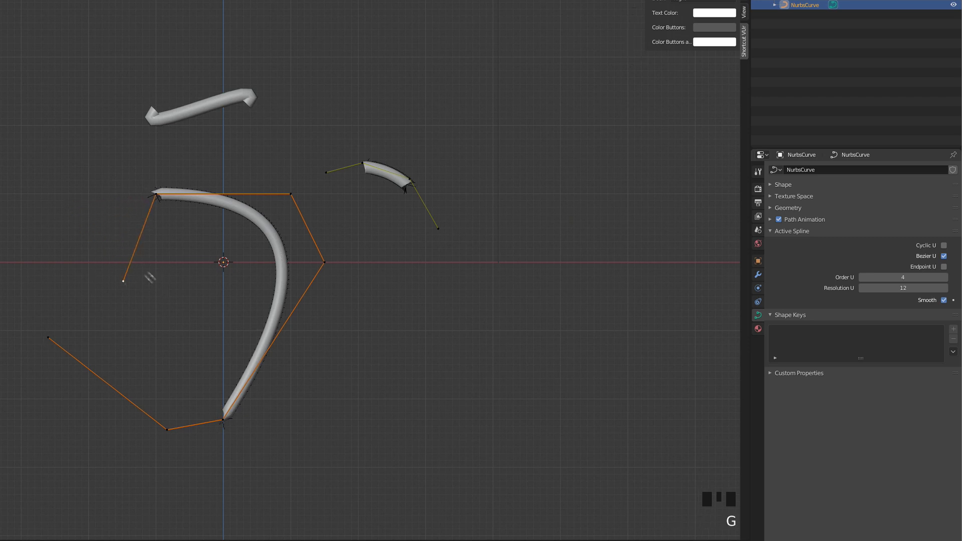
left_click(141, 263)
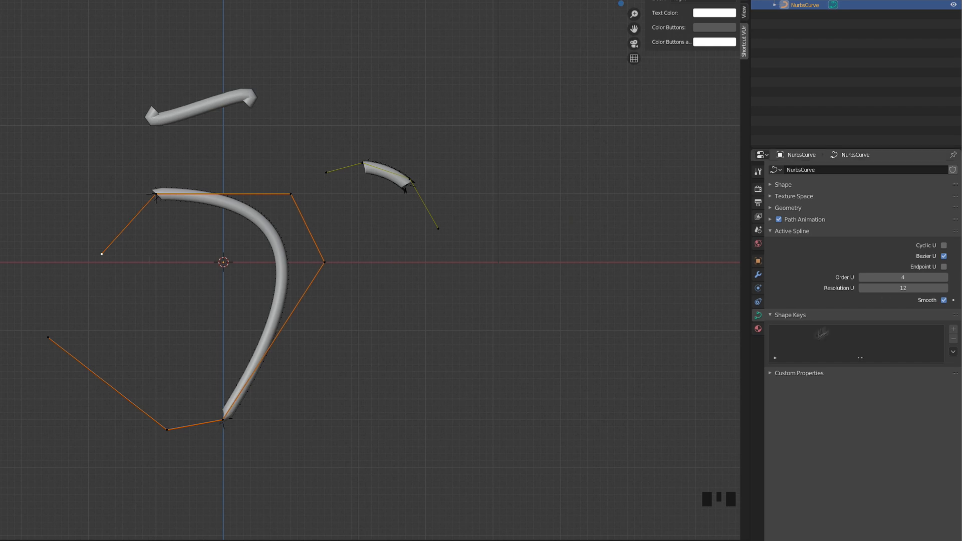
- Compare the spline with Bezier U off and on, leaving Bezier U disabled
left_click(944, 256)
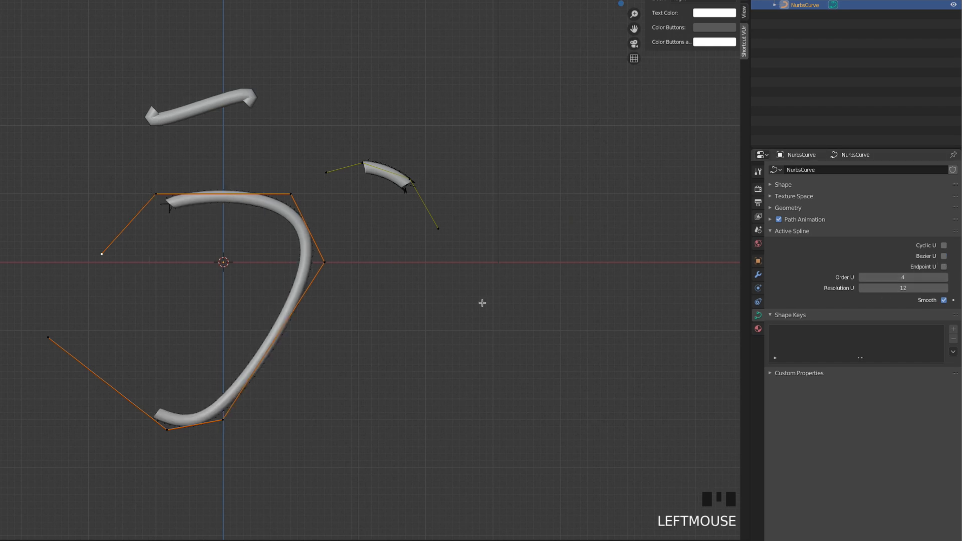
left_click(944, 256)
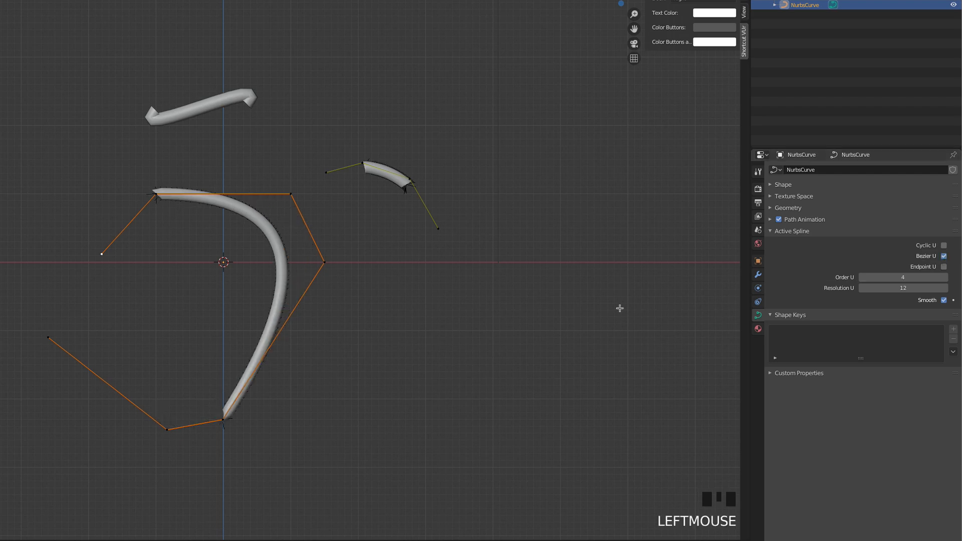
left_click(943, 256)
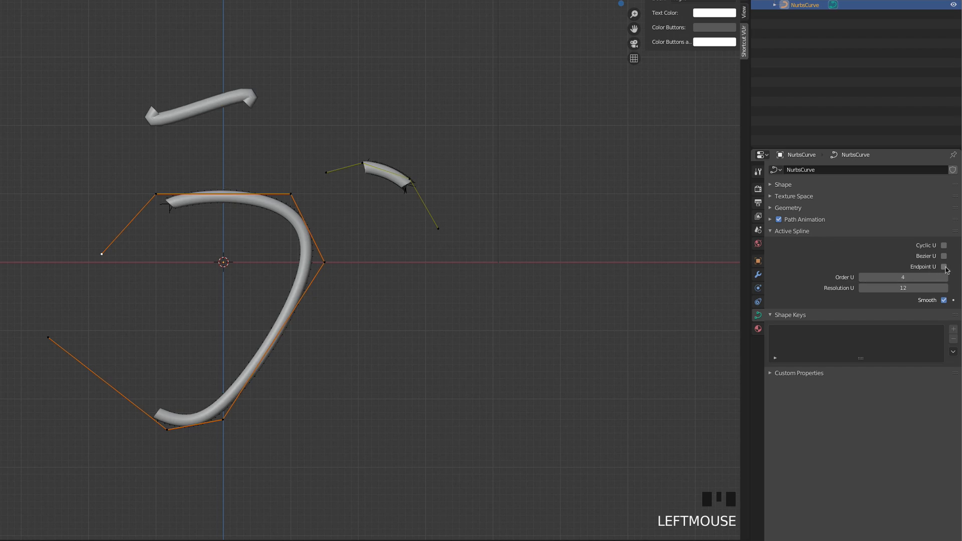
- Try Endpoint U on the spline and turn it back off
left_click(943, 267)
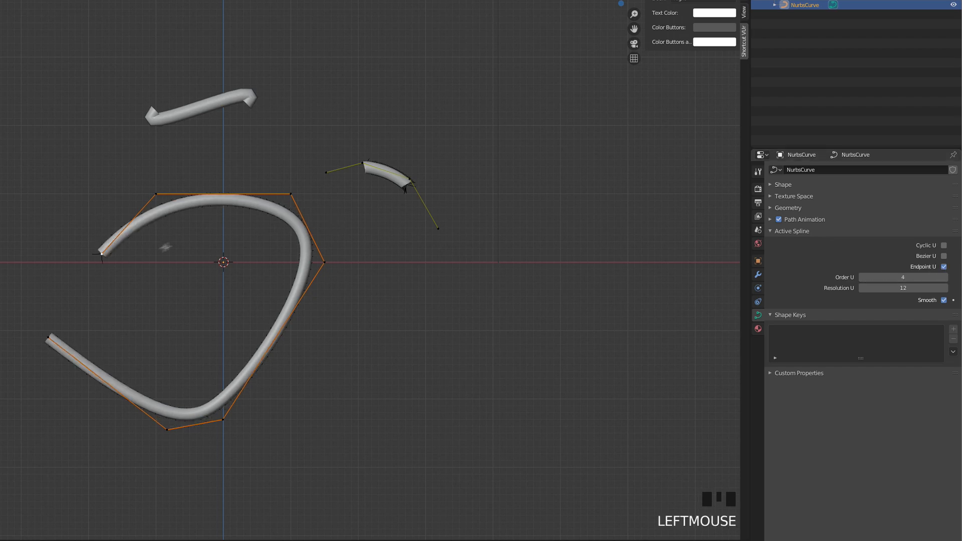
left_click(944, 268)
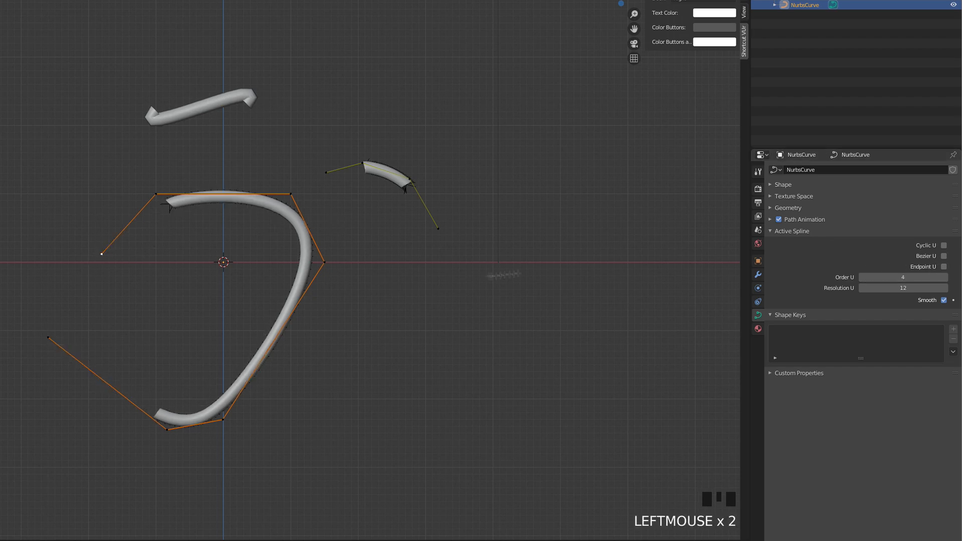
middle_click_drag(376, 323, 655, 332, "shift")
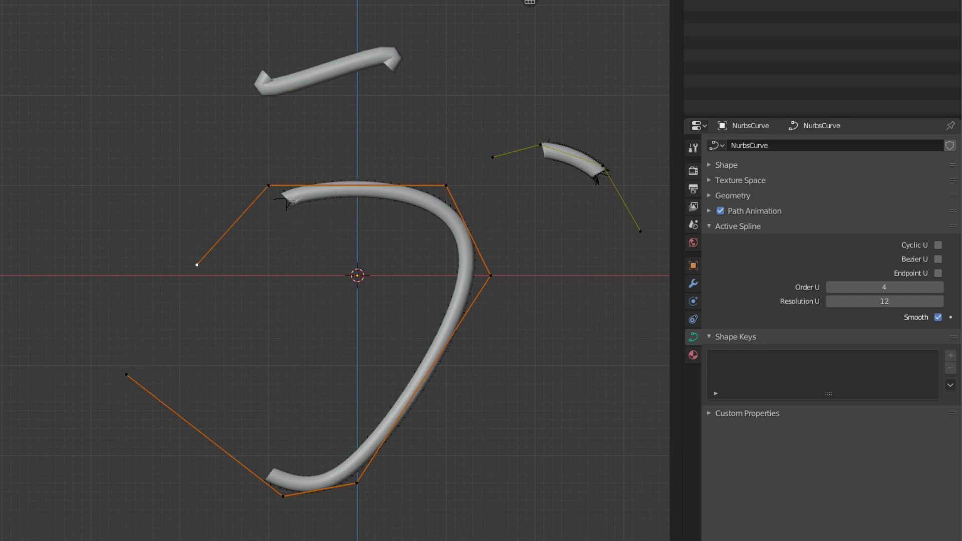
- Enable Endpoint U on the spline and lower its Order U to 2
left_click(937, 273)
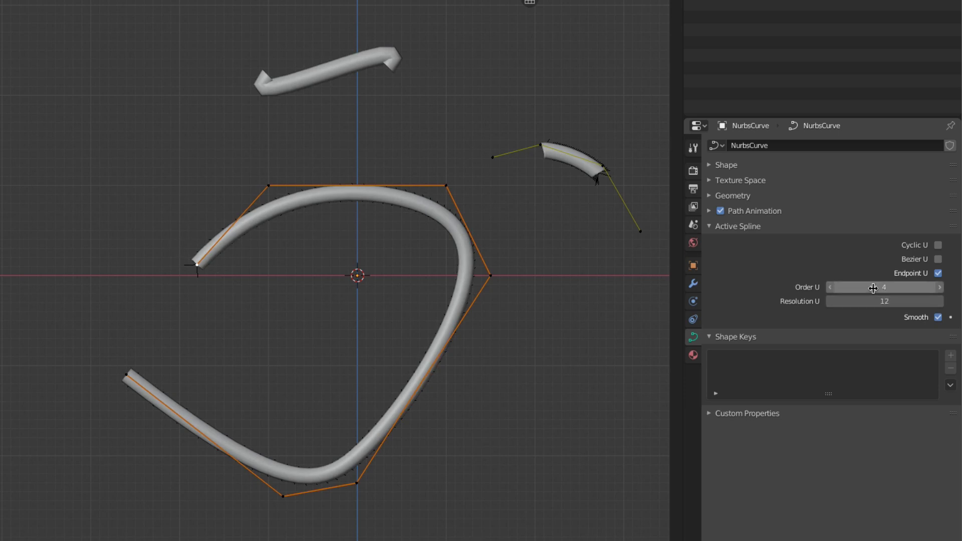
left_click(830, 287)
left_click(830, 287)
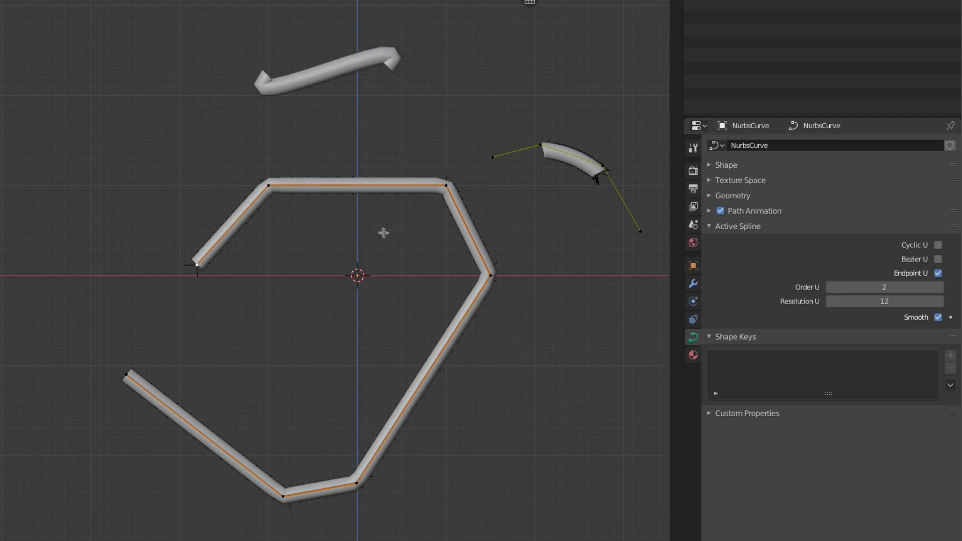
- Examine the NURBS curve's beveled tube up close, especially the corners at its control points
key("Tab")
key("Tab")
middle_click_drag(355, 241, 141, 261, "shift")
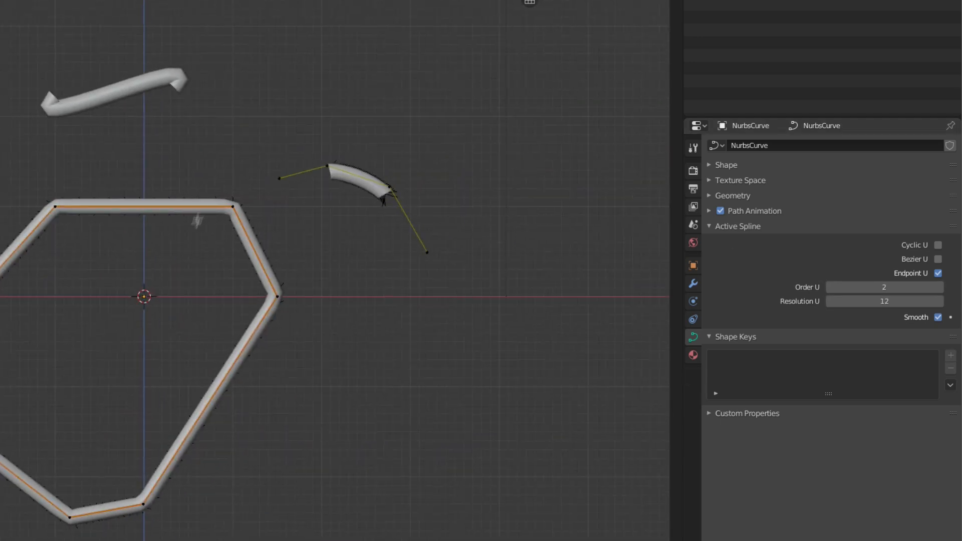
scroll(205, 208, "up", 4)
middle_click_drag(344, 216, 293, 211, "shift")
scroll(295, 198, "down", 1)
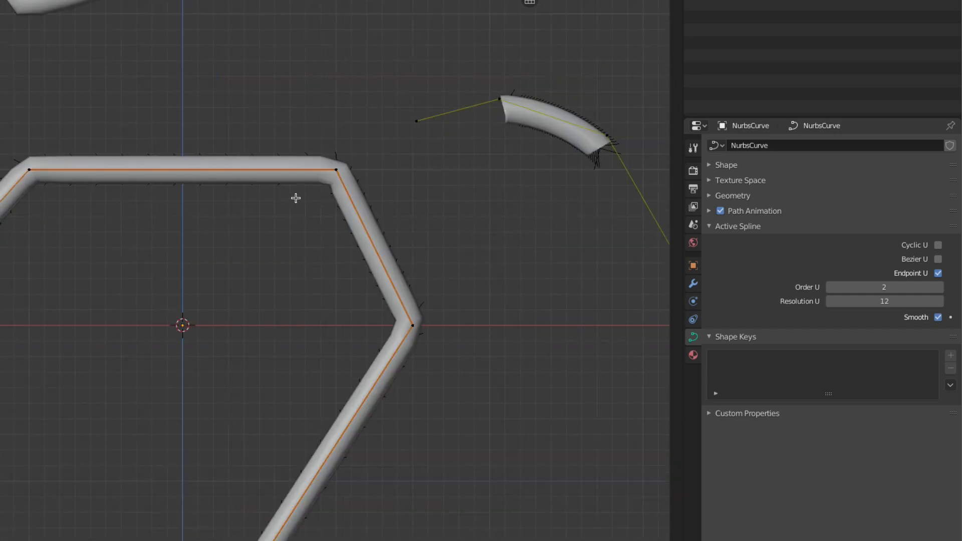
scroll(296, 198, "up", 1)
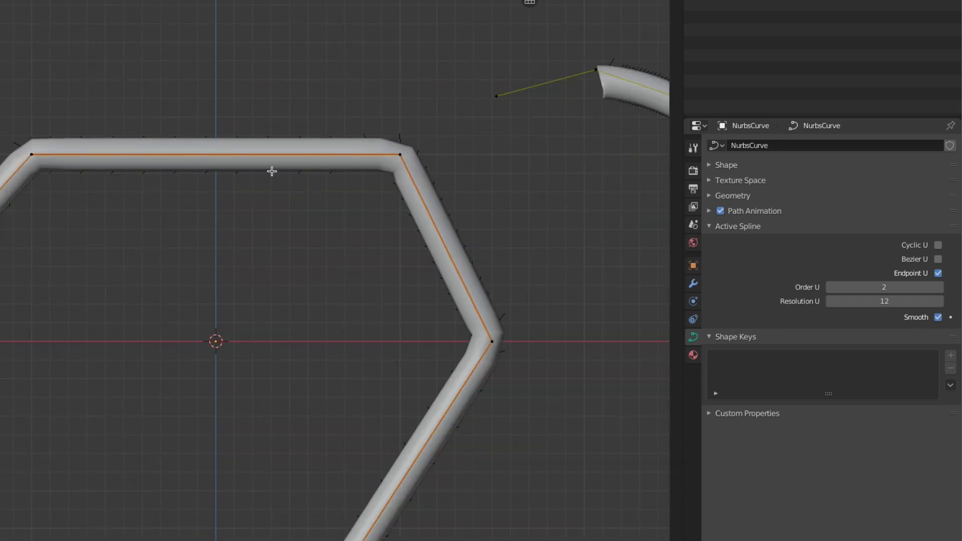
scroll(268, 163, "down", 2)
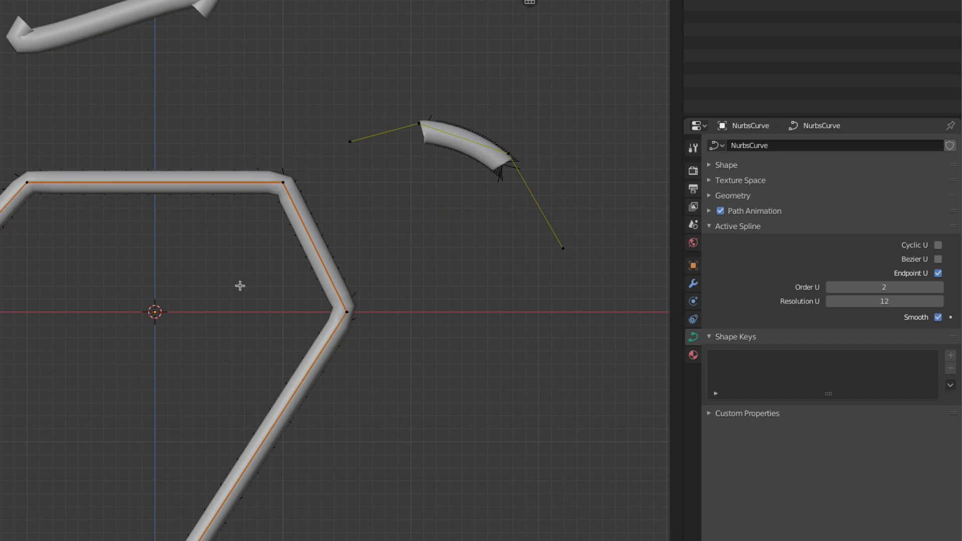
middle_click_drag(239, 284, 311, 212, "shift")
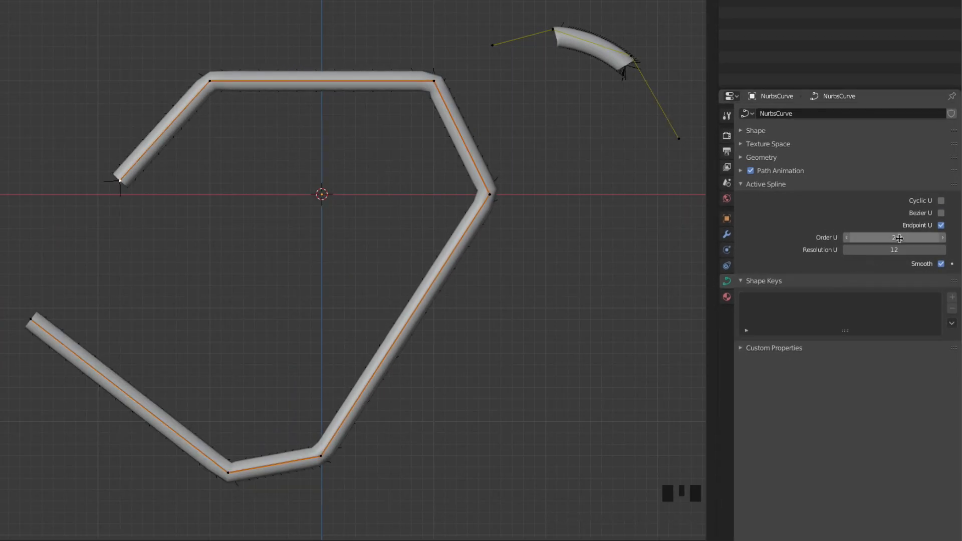
- Raise the NURBS spline's Order U to 6
left_click(942, 237)
left_click(943, 238)
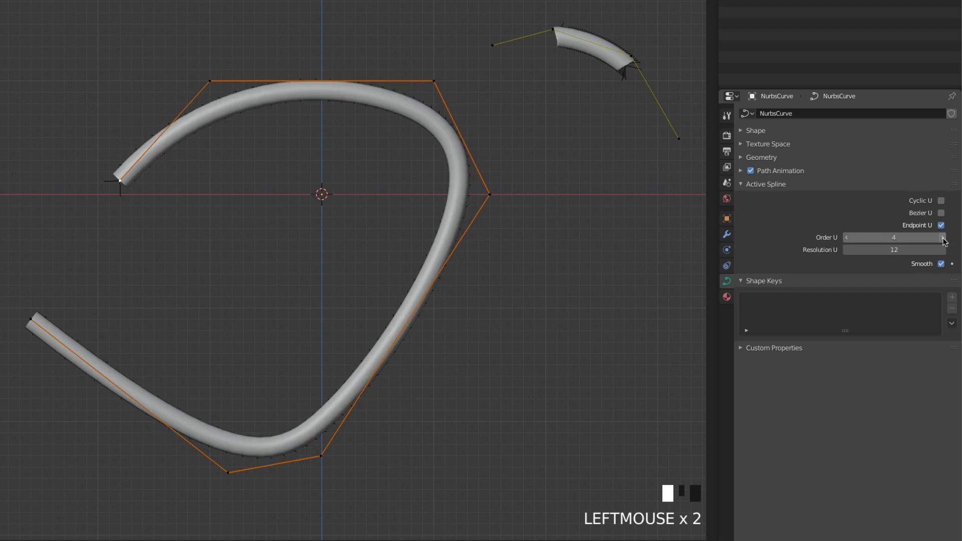
left_click(942, 237)
left_click(942, 238)
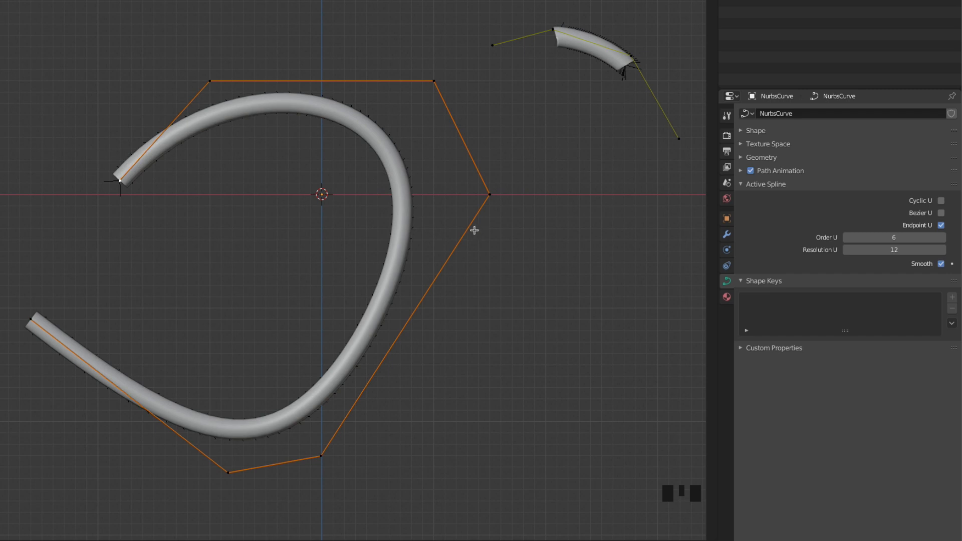
- Set the spline's Resolution U to 1 and expand the curve's Shape settings
left_click(869, 250)
left_click_drag(869, 250, 824, 250)
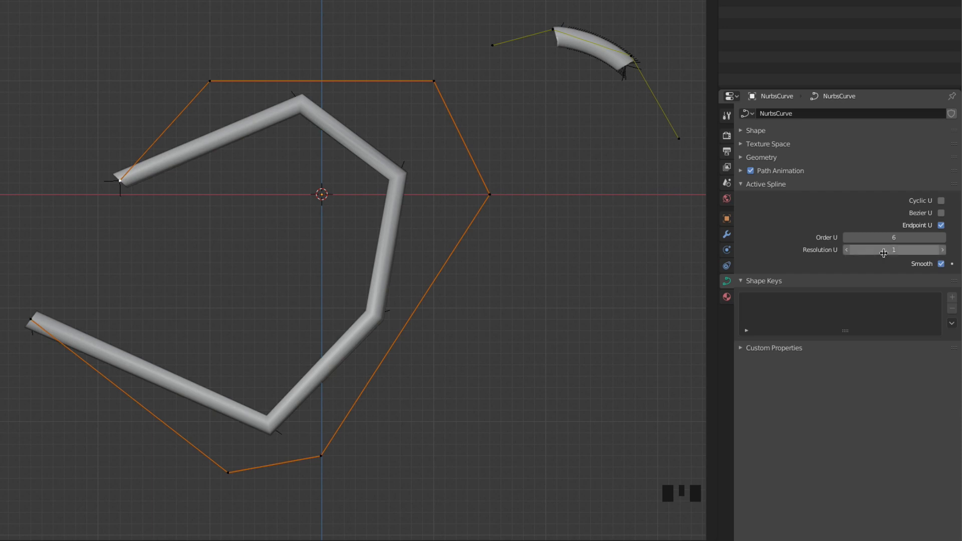
scroll(826, 165, "up", 4)
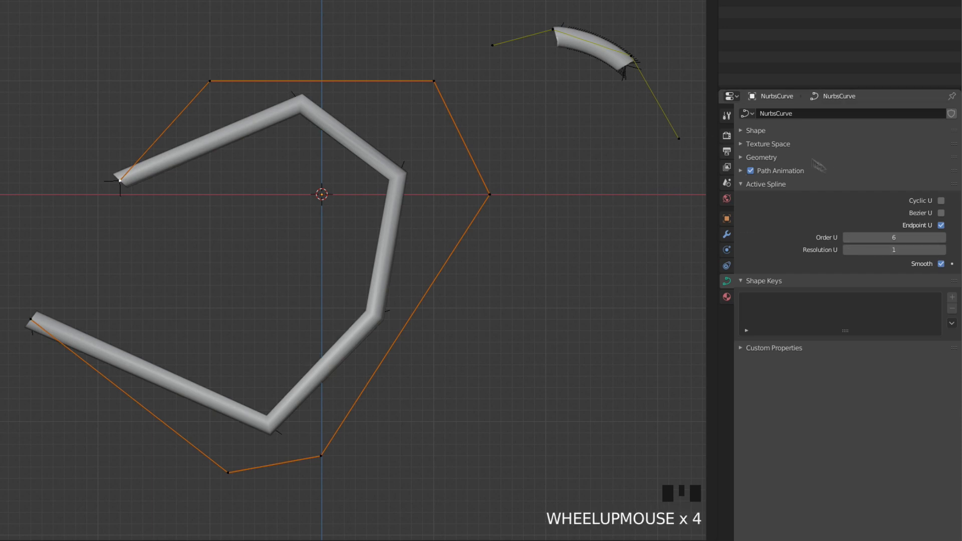
left_click(742, 131)
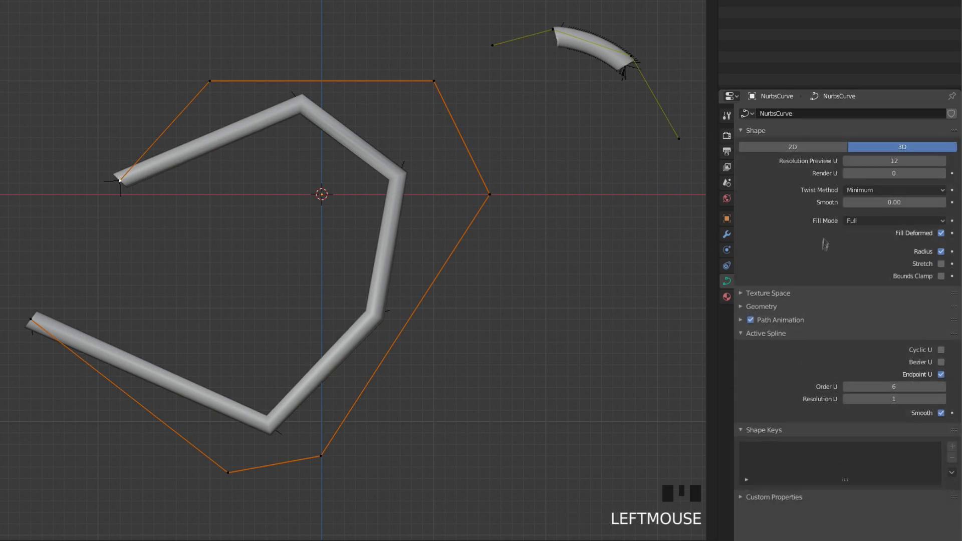
- Set the active spline's Resolution U to 6 and the curve shape's Resolution Preview U to 1
double_click(887, 399)
type("6")
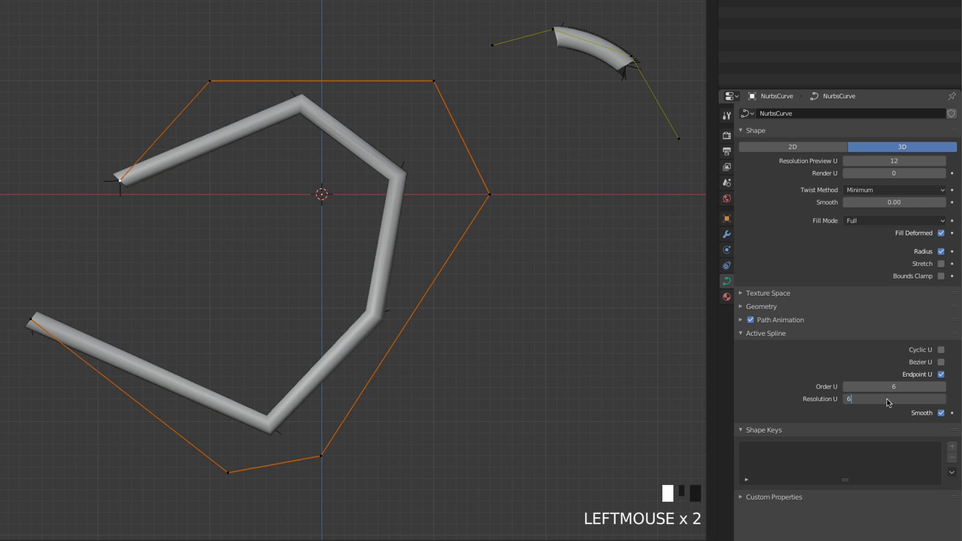
key("Return")
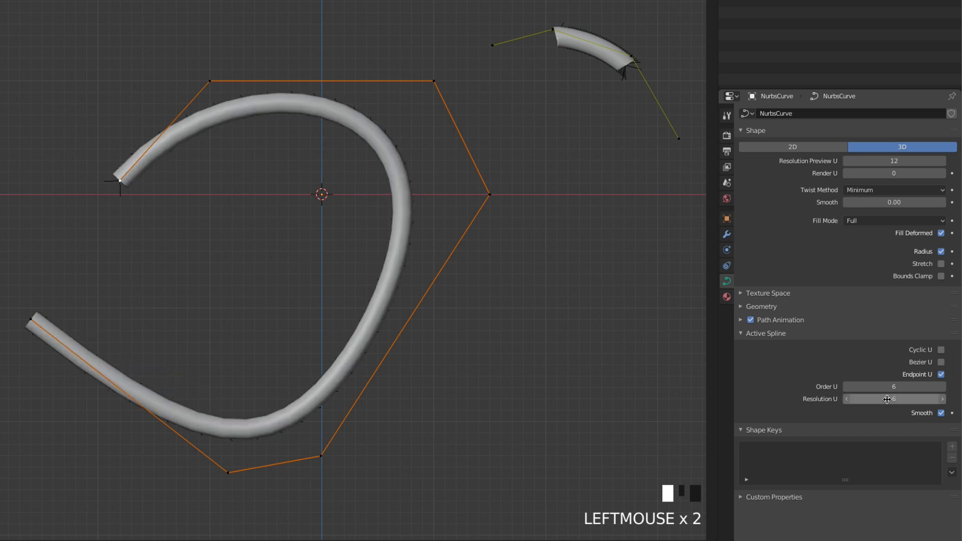
left_click(875, 160)
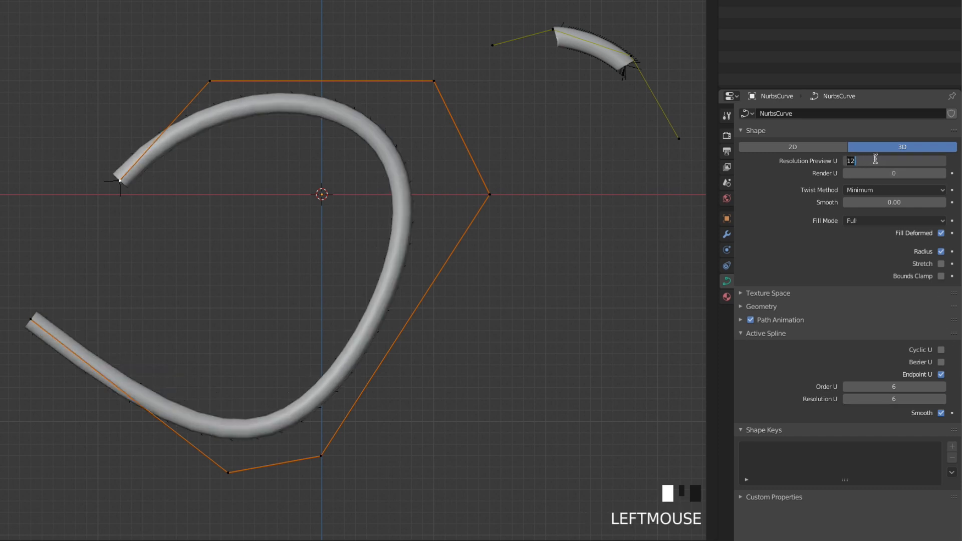
type("1")
key("Return")
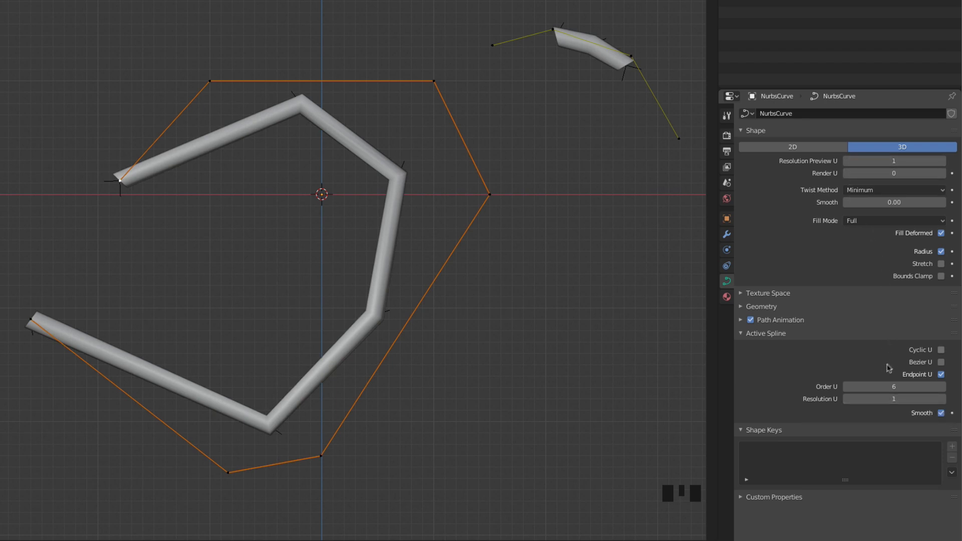
- Disable Endpoint U on the NURBS spline and try Bezier U on, leaving it off
left_click(941, 375)
left_click(941, 362)
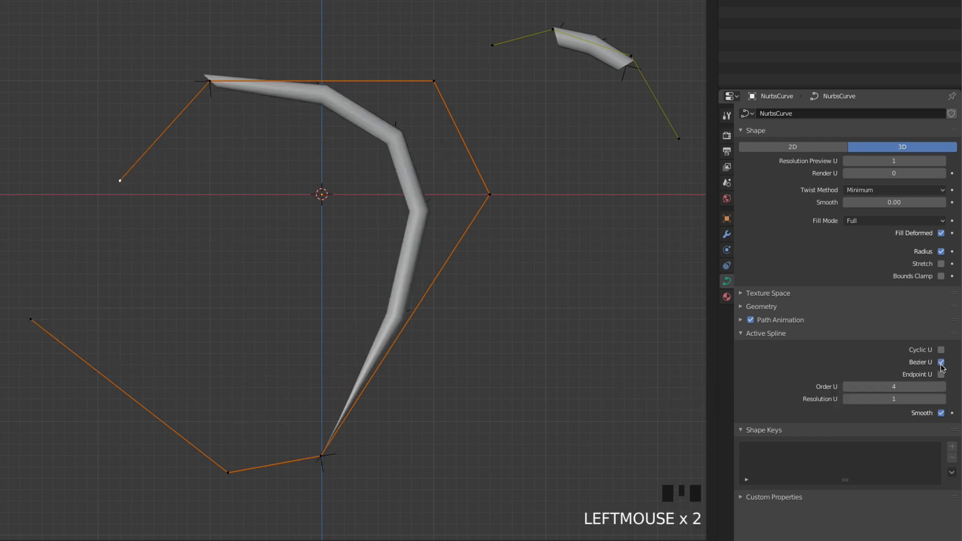
left_click(941, 362)
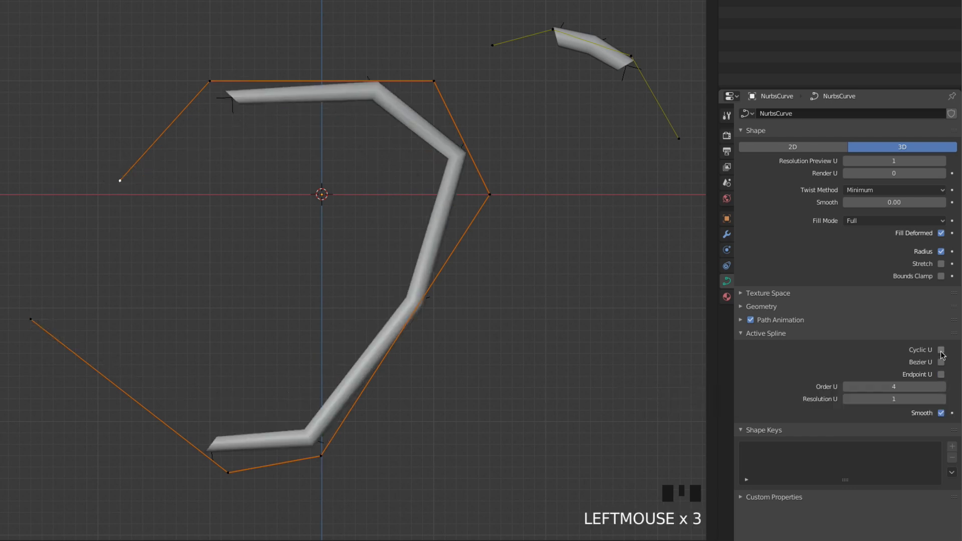
- Close the NURBS spline with Cyclic U and try out Bezier U and Endpoint U on it
left_click(941, 350)
left_click(941, 362)
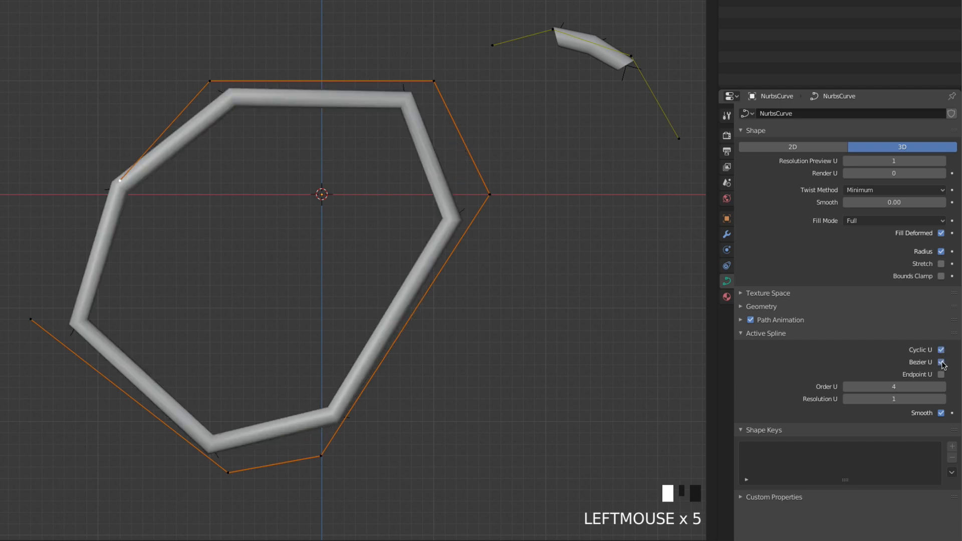
left_click(941, 362)
left_click(941, 374)
left_click(941, 375)
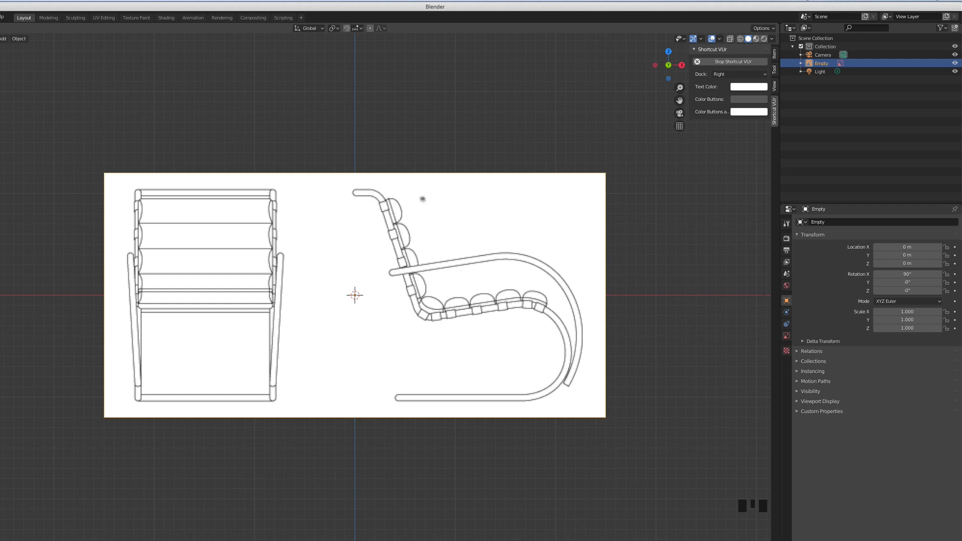
- In the scene with the armchair reference drawing, add a NURBS curve
key("shift+a")
mouse_move(369, 244)
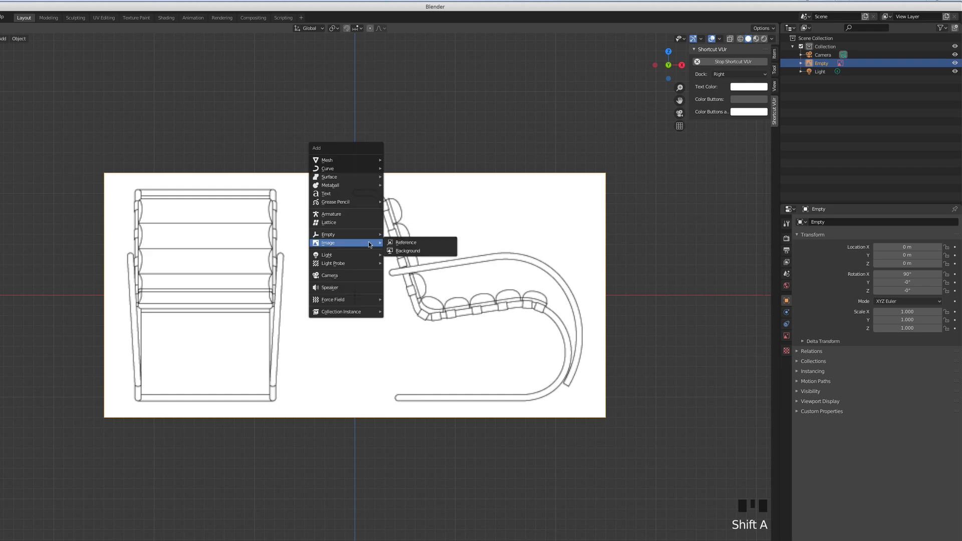
mouse_move(346, 169)
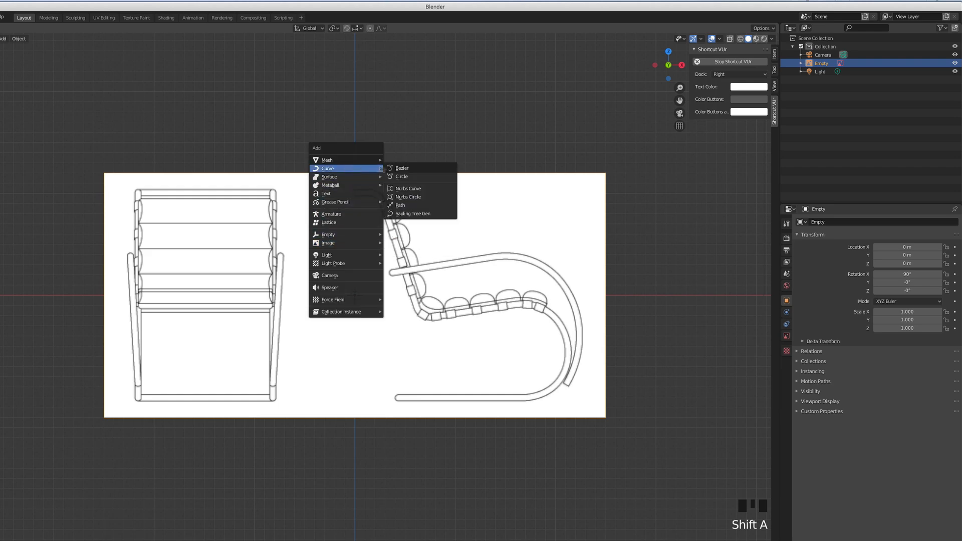
left_click(405, 189)
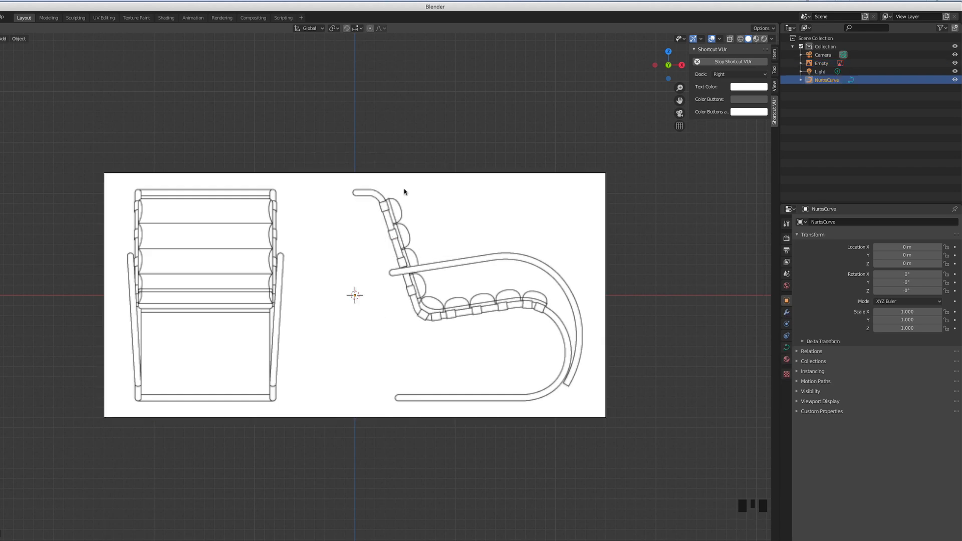
- Make the armchair reference image see-through with Use Alpha and a transparency of about 0.6, and reselect the NURBS curve
left_click(499, 319)
left_click(787, 336)
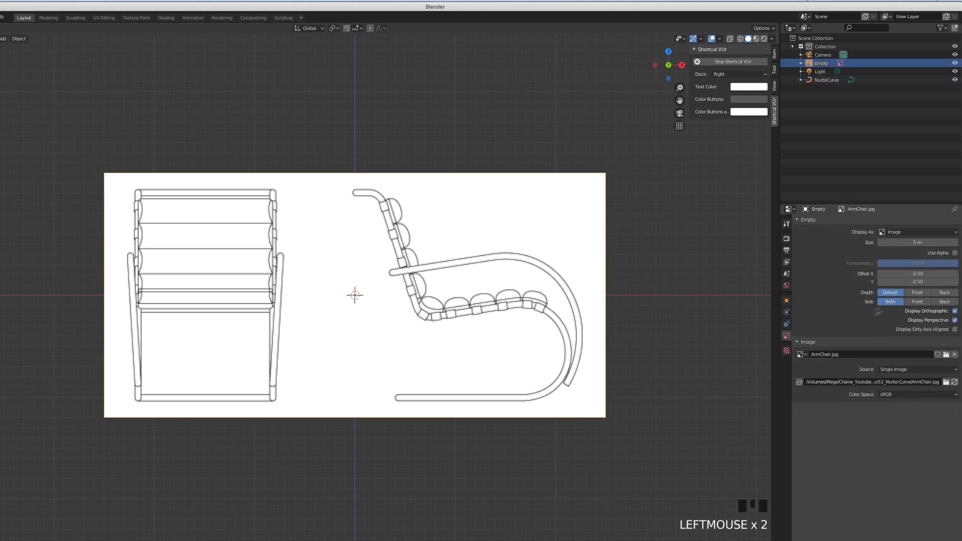
left_click(954, 254)
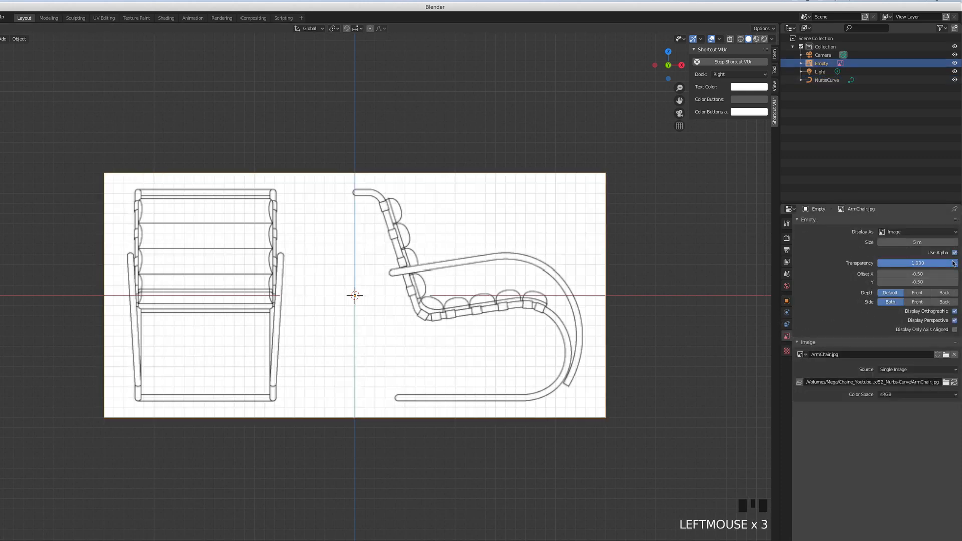
left_click_drag(953, 263, 926, 263)
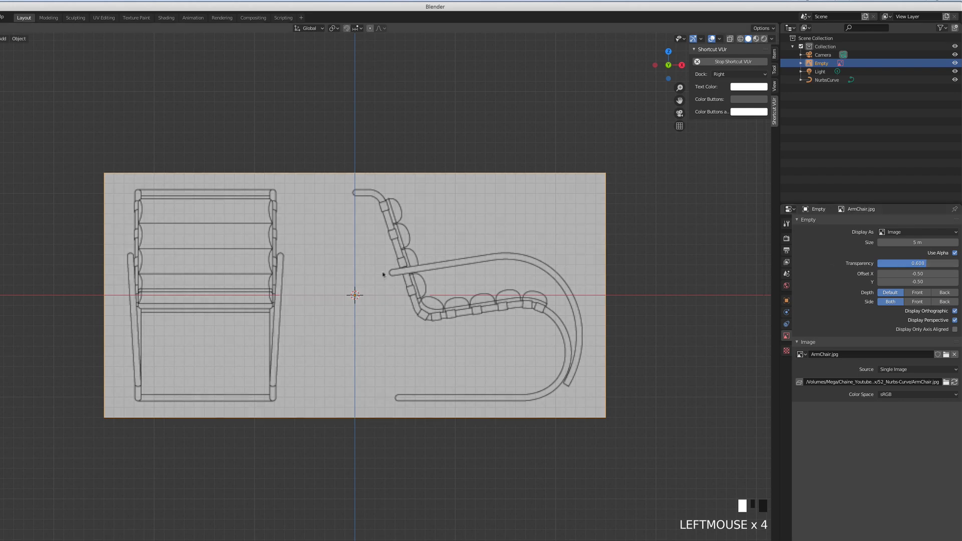
left_click(341, 296)
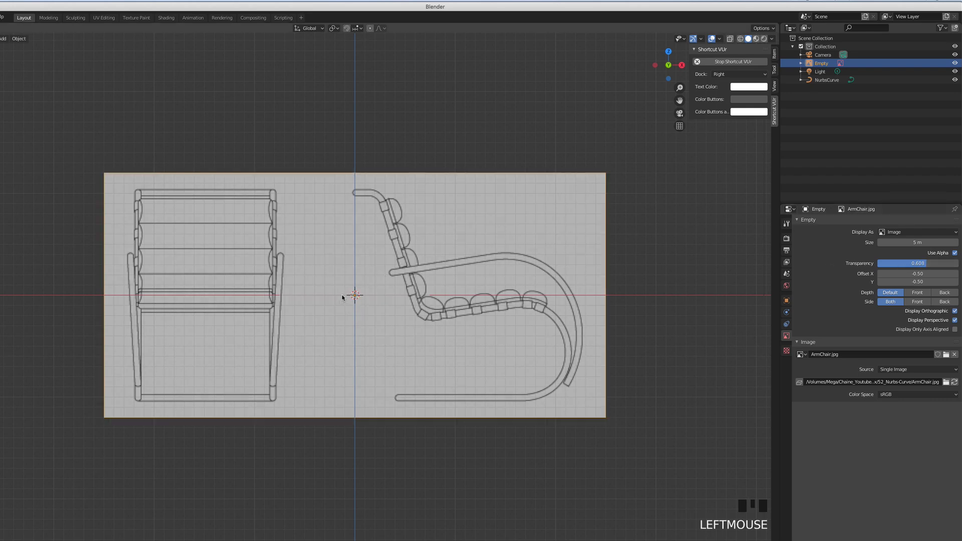
left_click(342, 297)
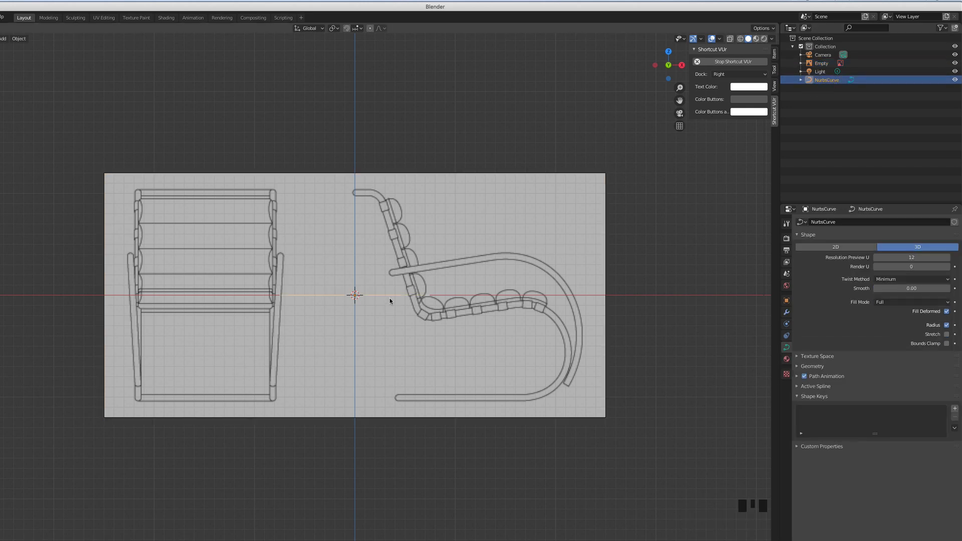
key("r")
key("9")
key("0")
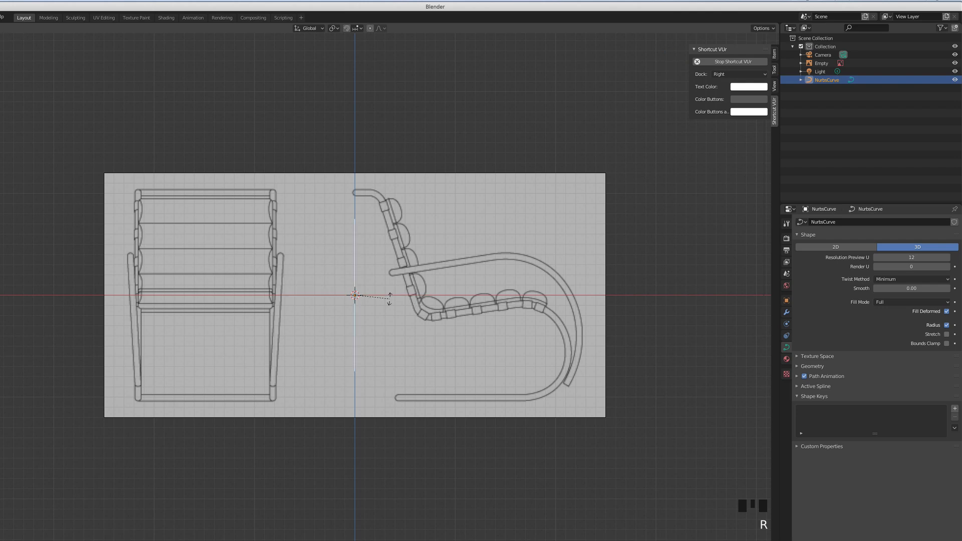
key("Escape")
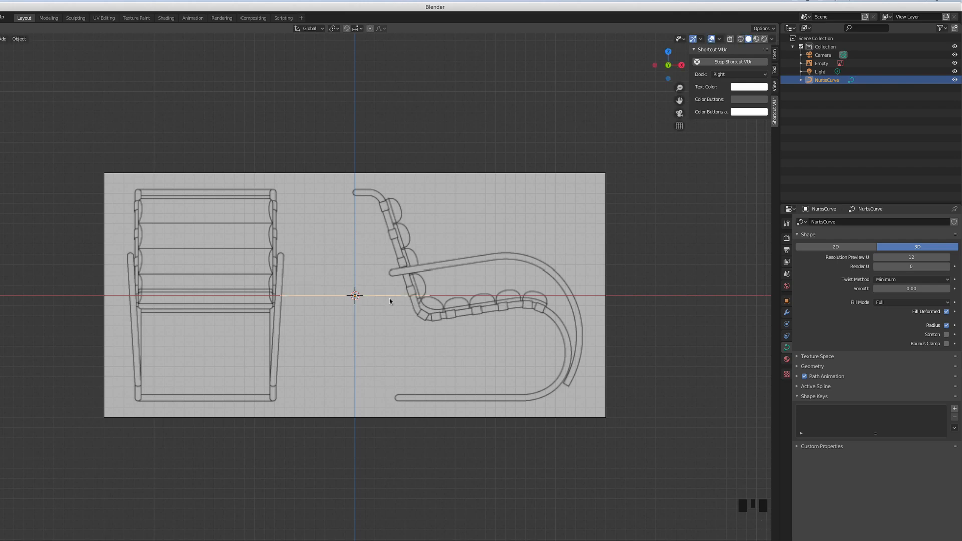
- Rotate the NURBS curve 90° about the X axis so it faces the armchair drawing
key("r")
key("x")
key("9")
key("0")
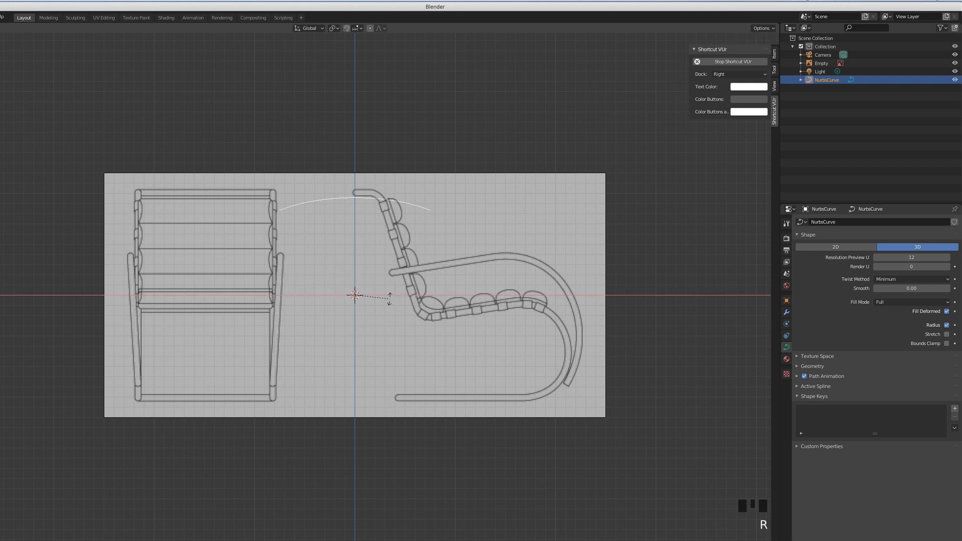
key("Return")
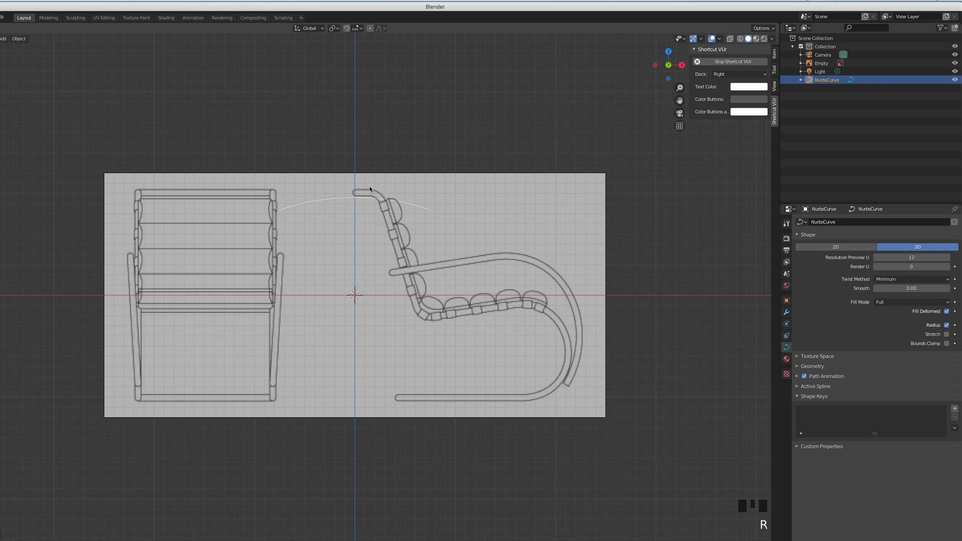
- In Edit Mode, move the curve's upper-left control point to just above the top of the chair back in the side view
key("Tab")
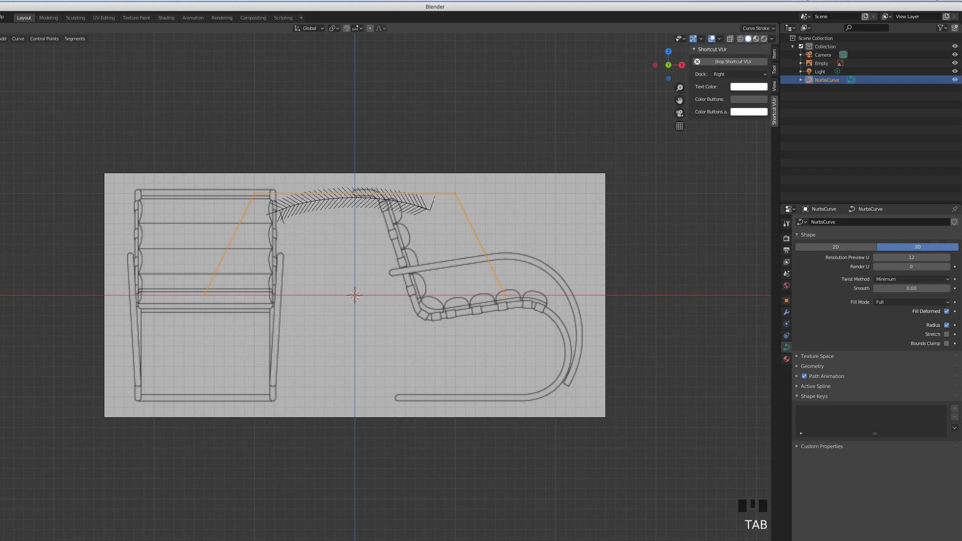
left_click(255, 194)
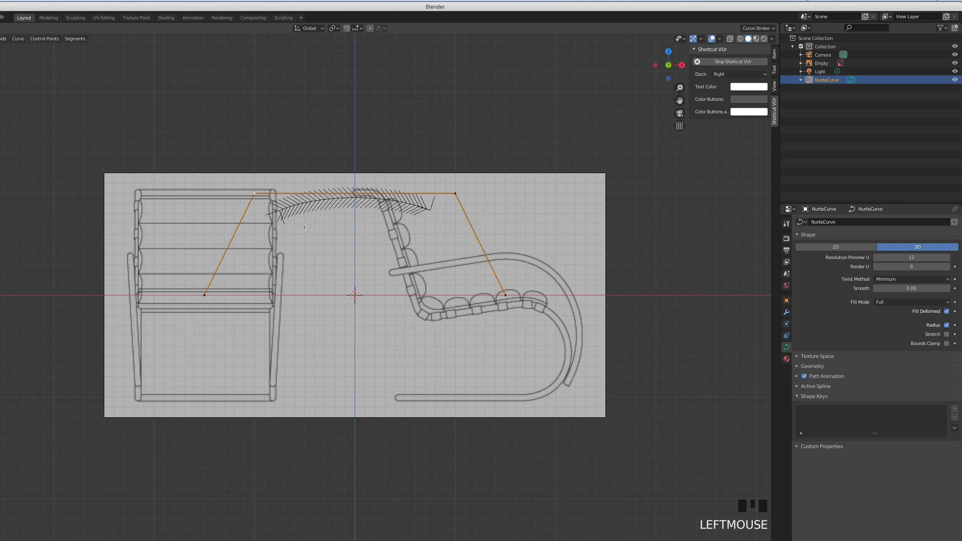
key("g")
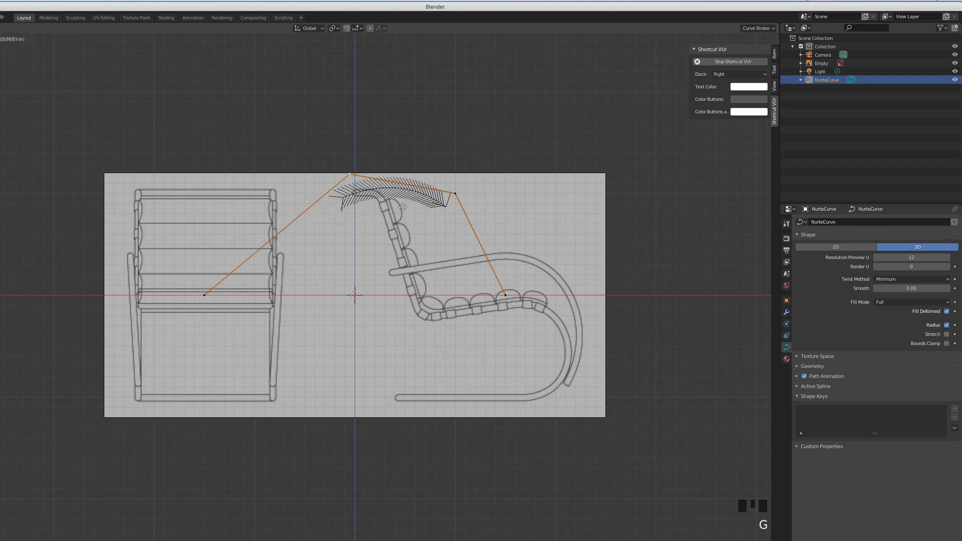
left_click(419, 198)
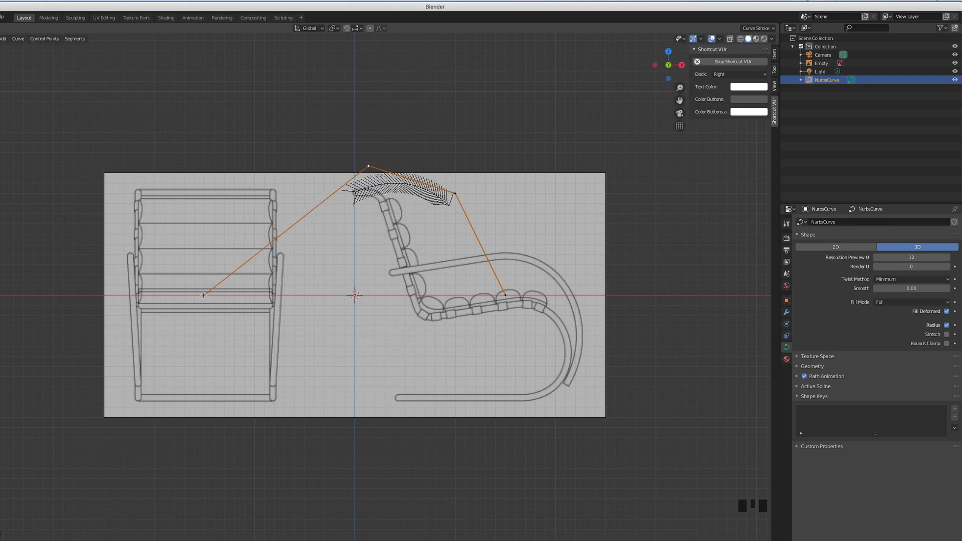
- Move the curve's left end control point up to the upper part of the backrest in the front view
left_click(203, 295)
key("g")
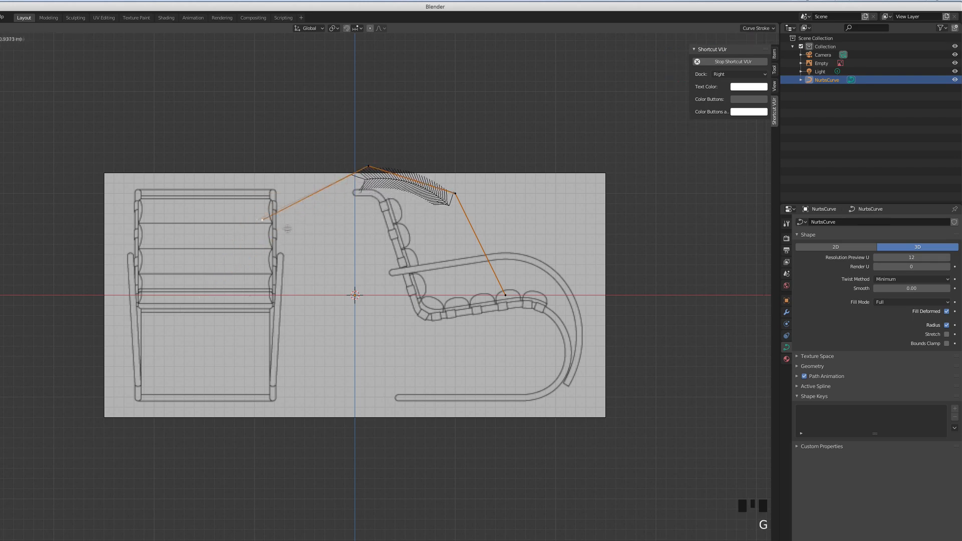
left_click(239, 237)
- Try to rotate the single control point above the chair back
left_click(362, 171)
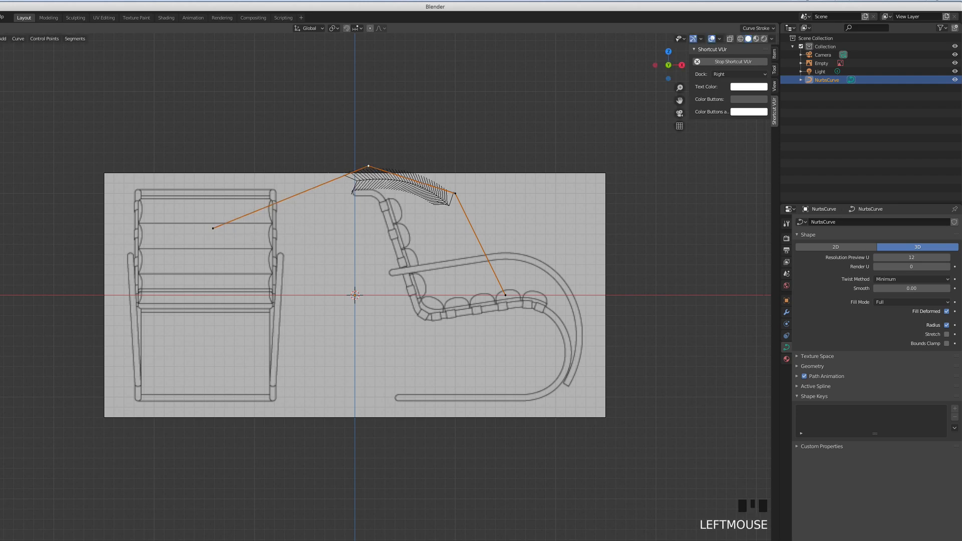
key("r")
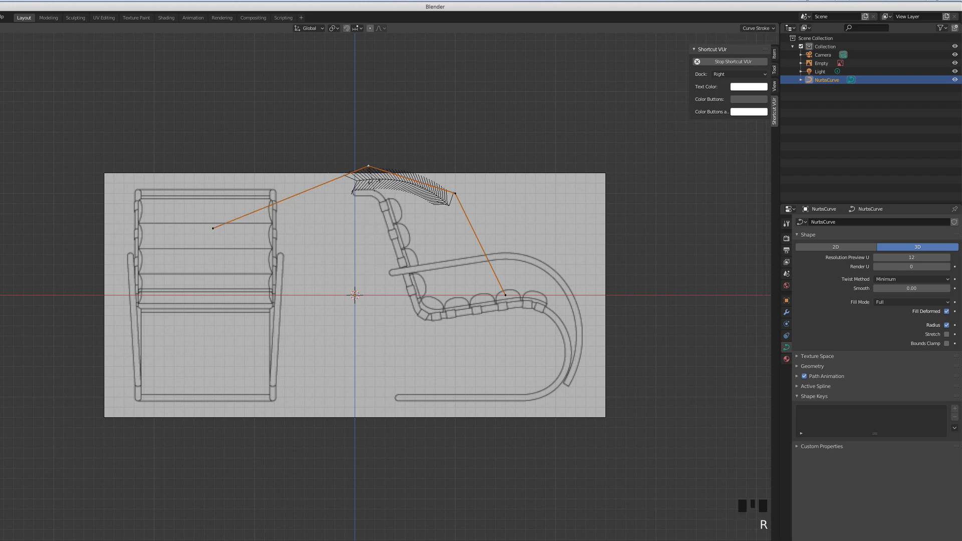
left_click(378, 242)
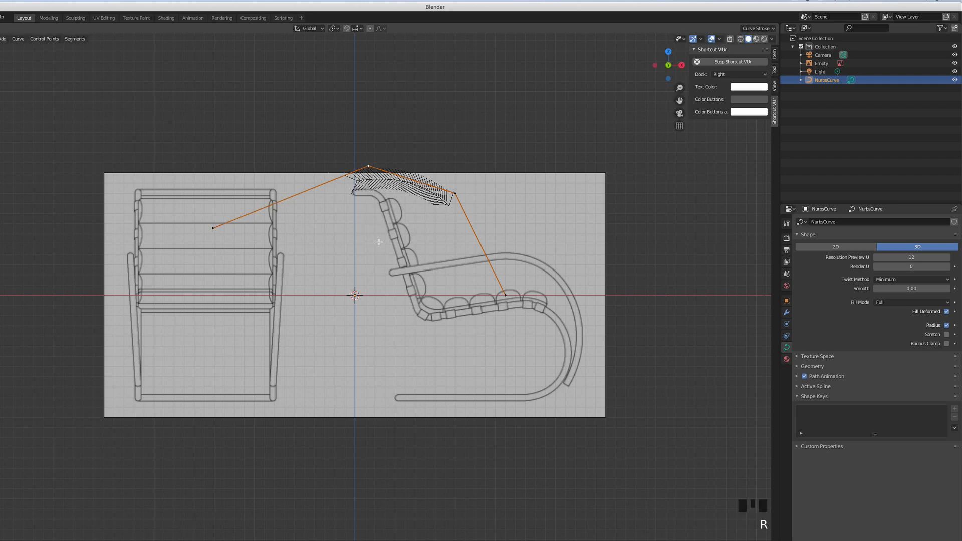
left_click(369, 180)
- Leave Edit Mode and give the NURBS curve a bevel depth of 0.04 m
key("Tab")
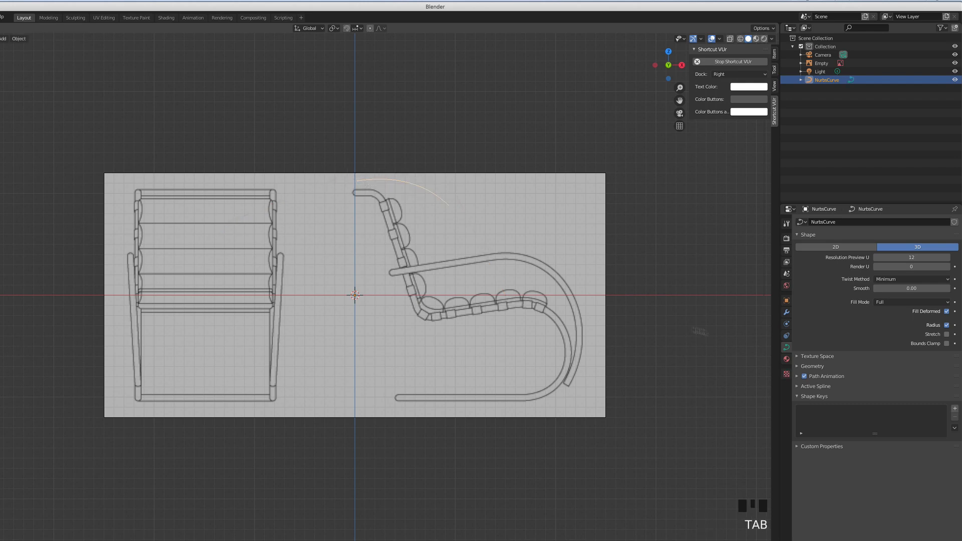
left_click(797, 366)
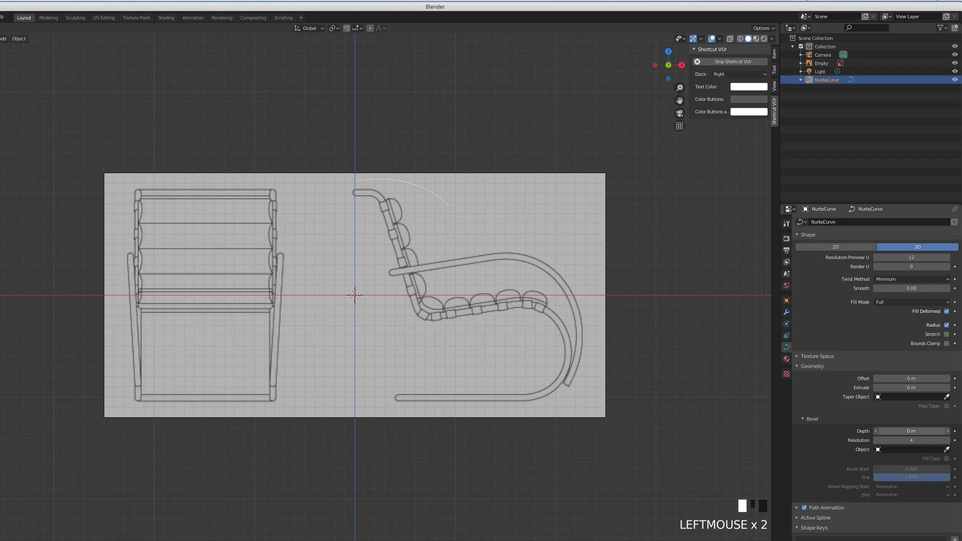
left_click_drag(910, 431, 921, 431)
- Select the curve's two leftmost control points in Edit Mode and rotate them together slightly clockwise toward the chair's top tube
key("Tab")
scroll(369, 168, "up", 3)
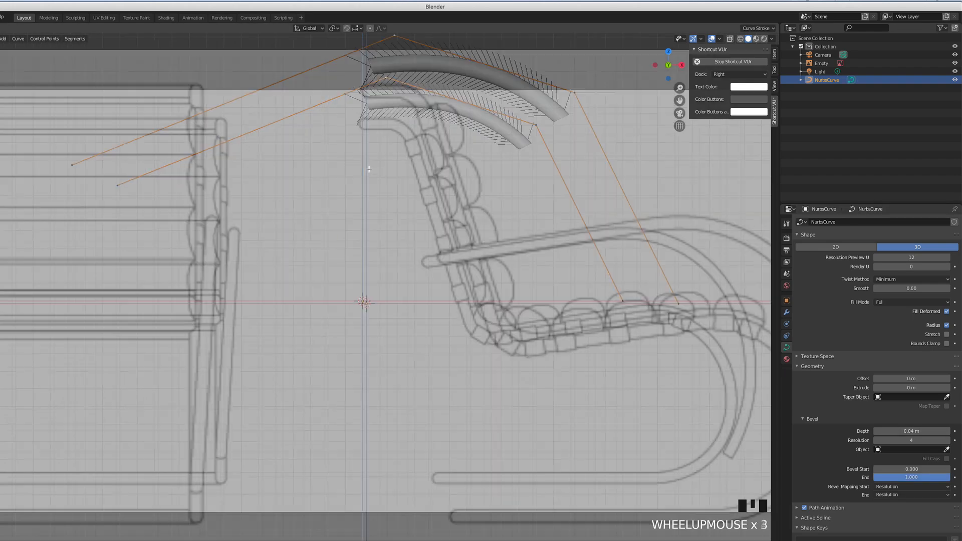
scroll(368, 169, "down", 2)
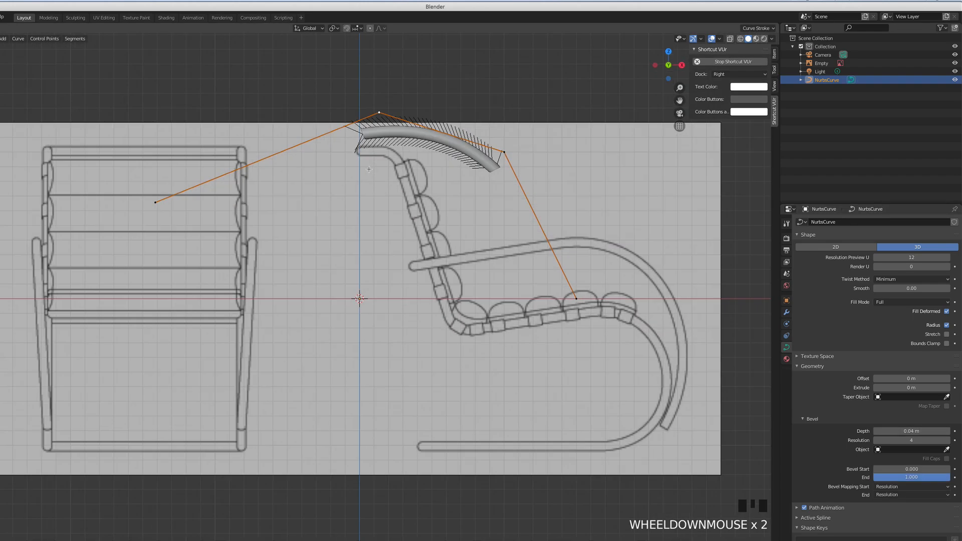
left_click(156, 201, "shift")
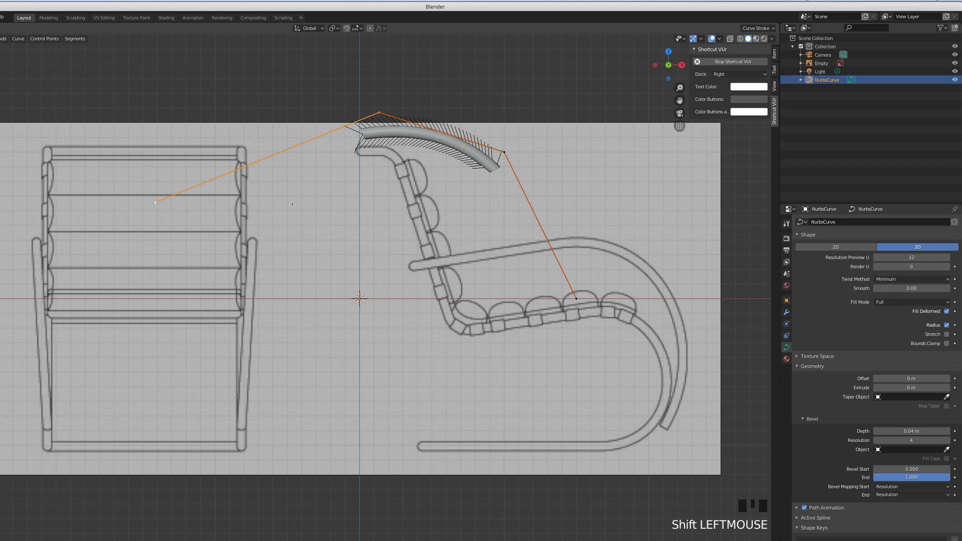
key("r")
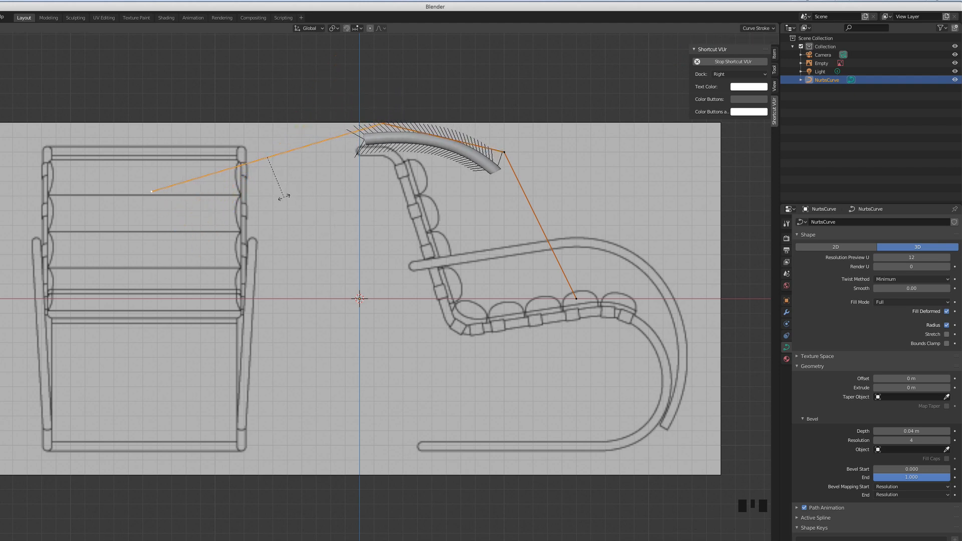
left_click(279, 181)
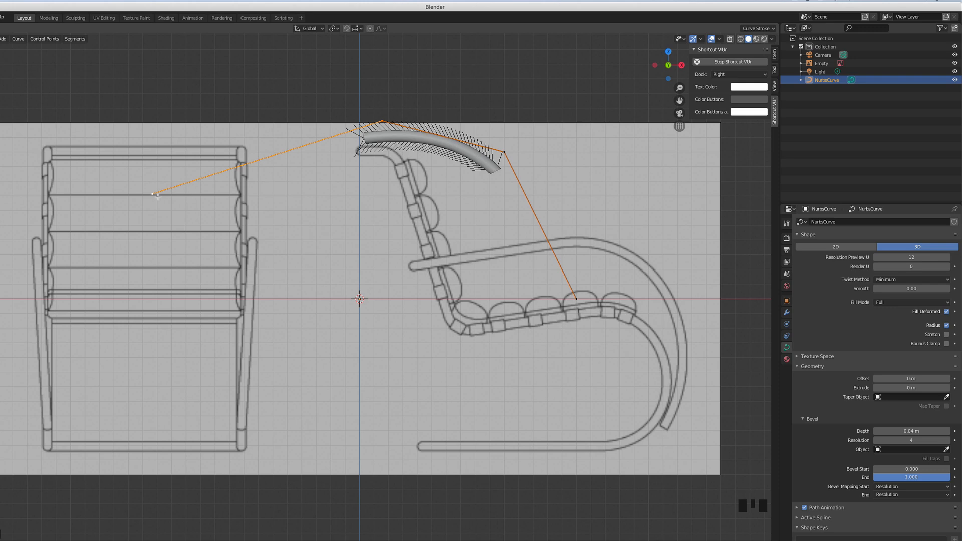
- Reposition the curve's two leftmost control points so they sit level with the chair's top tube, both to the left of it
left_click(224, 211)
key("g")
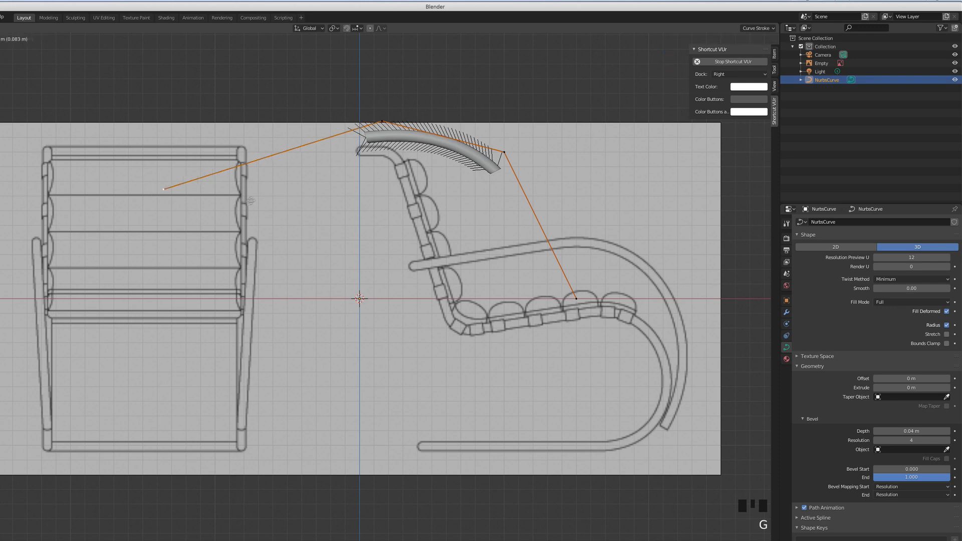
left_click(424, 151)
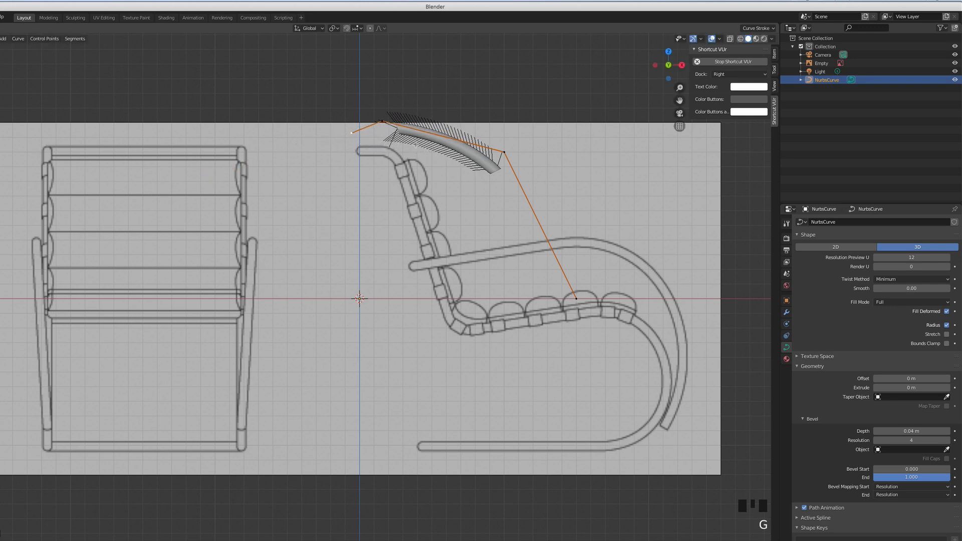
left_click(382, 122)
key("g")
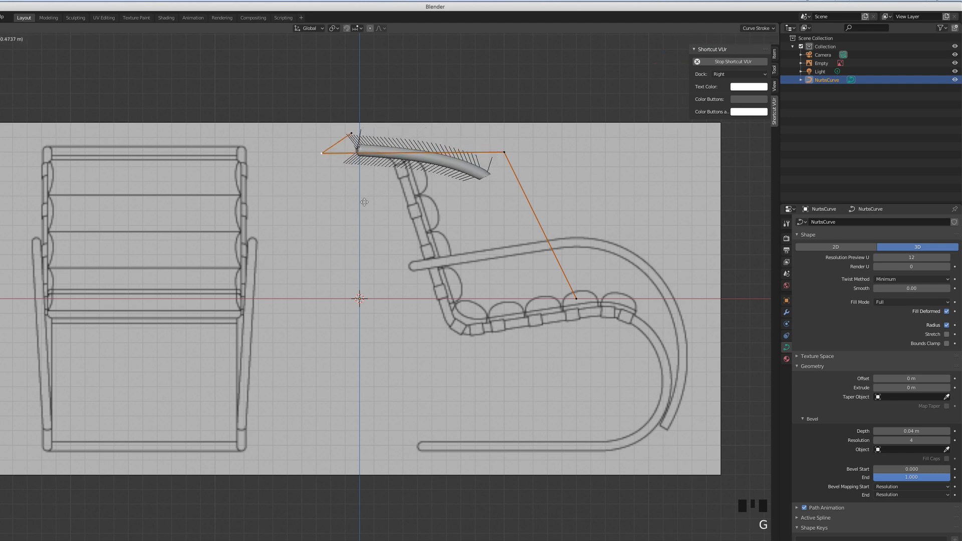
left_click(364, 202)
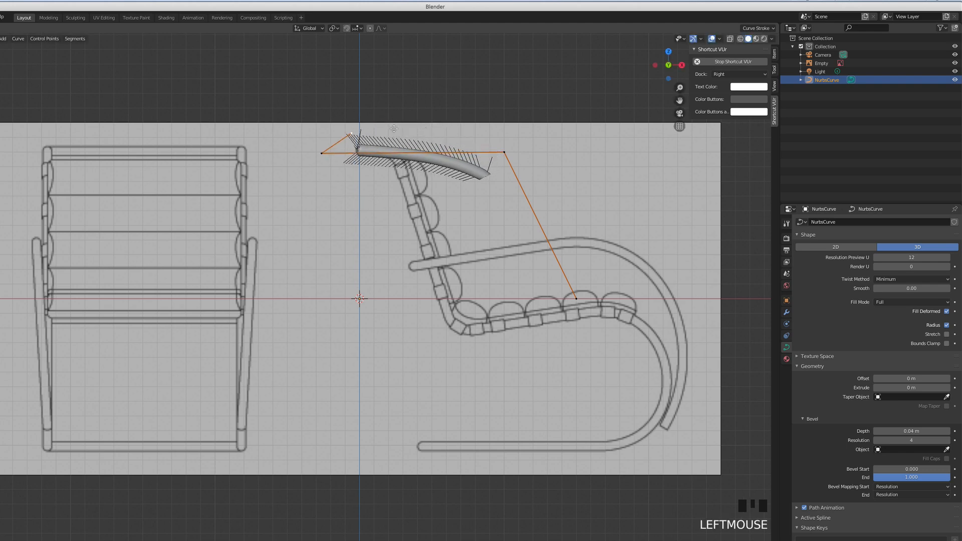
key("g")
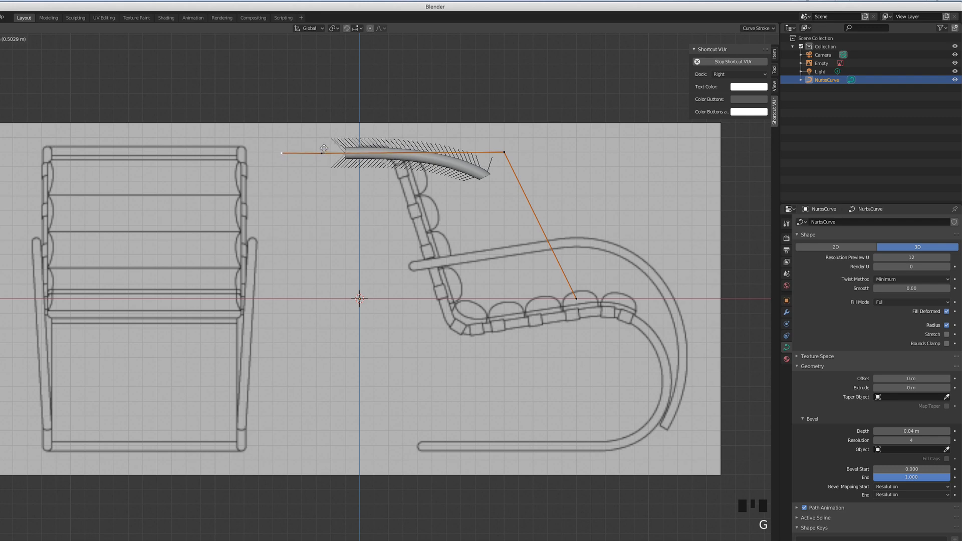
left_click(323, 148)
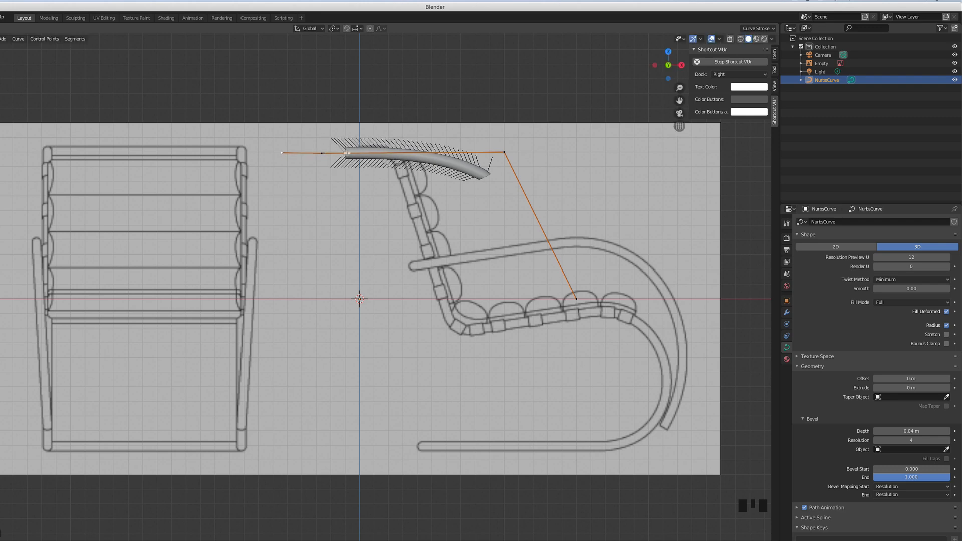
- Turn on increment snapping with Absolute Grid Snap and move the curve's left end control point to a grid position level with the top tube
left_click(346, 29)
left_click(358, 28)
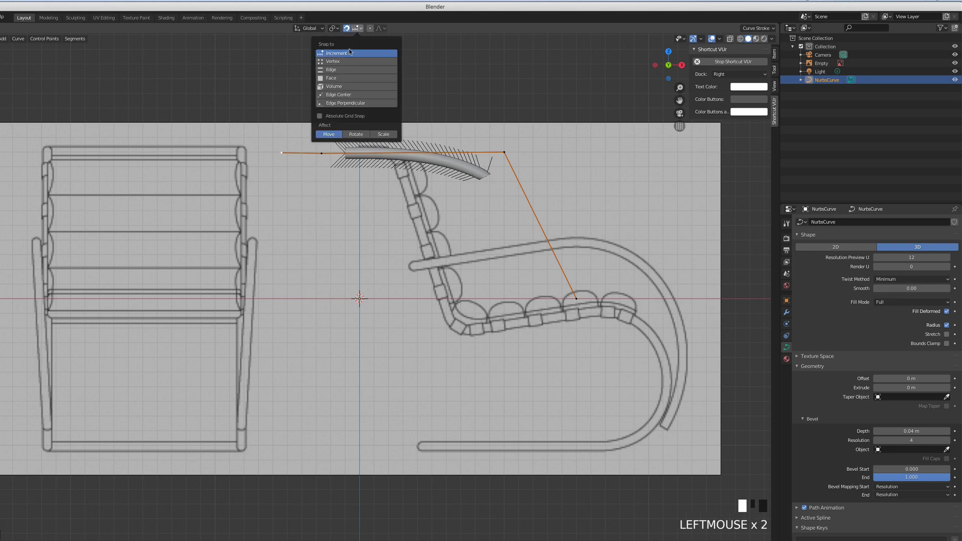
left_click(320, 116)
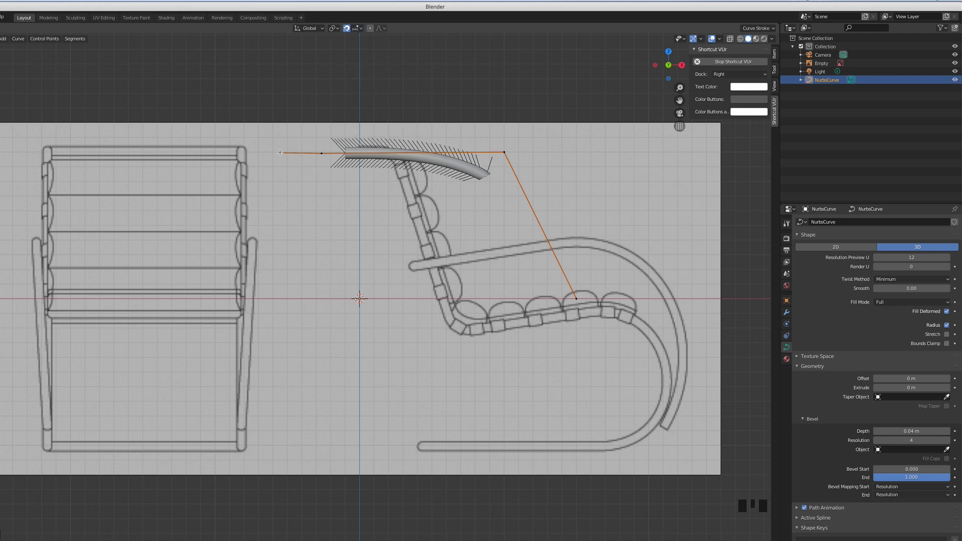
key("g")
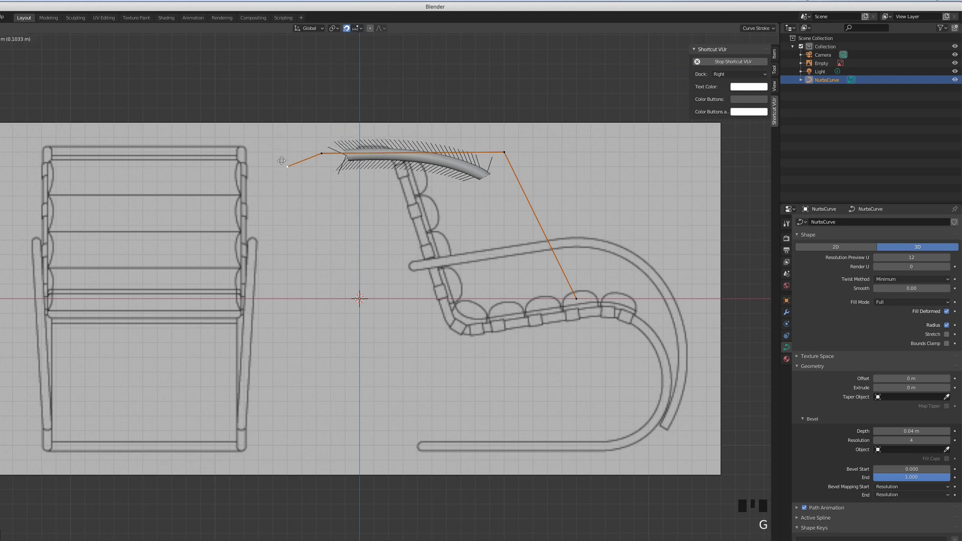
left_click(282, 155)
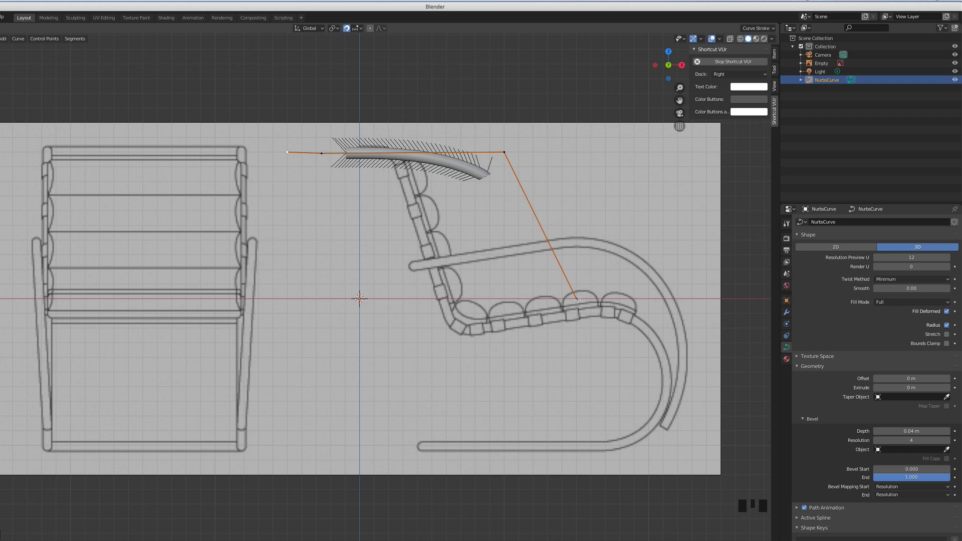
- Move the third control point to just above the bend at the top of the backrest, with snapping turned off
left_click(504, 153)
key("g")
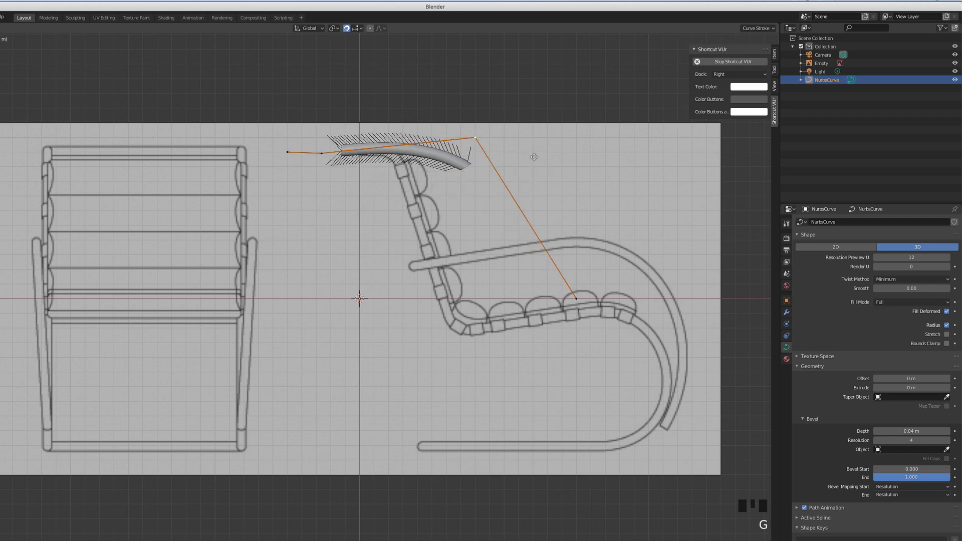
left_click(534, 157)
key("shift+Tab")
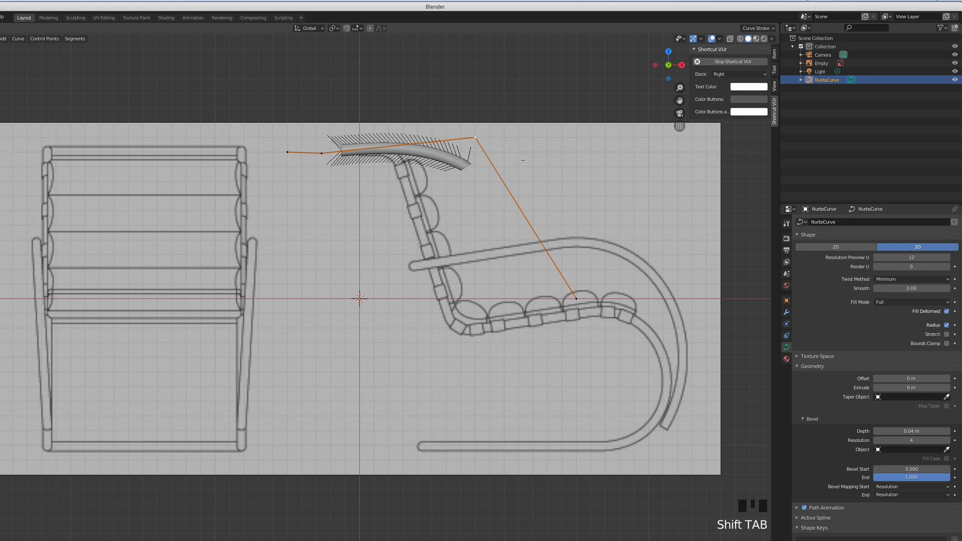
key("g")
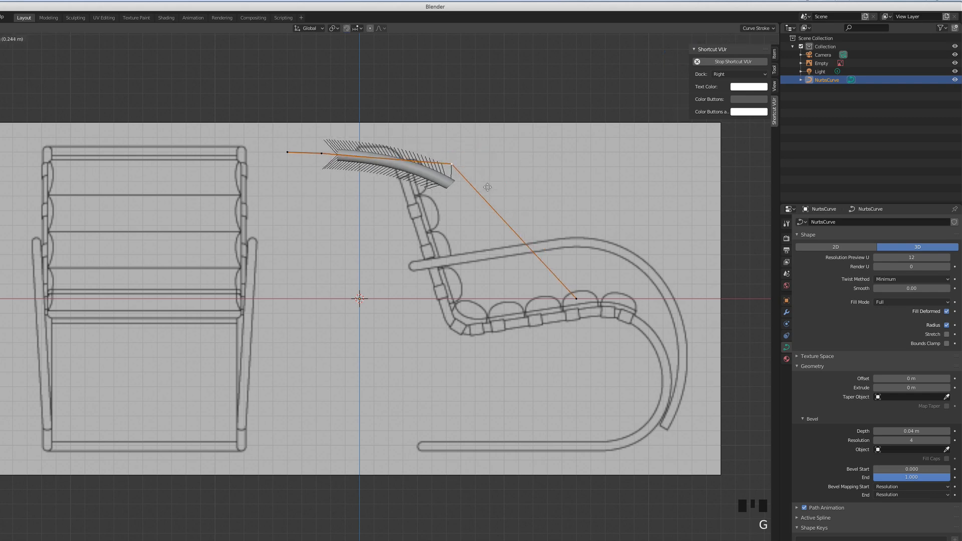
left_click(429, 156)
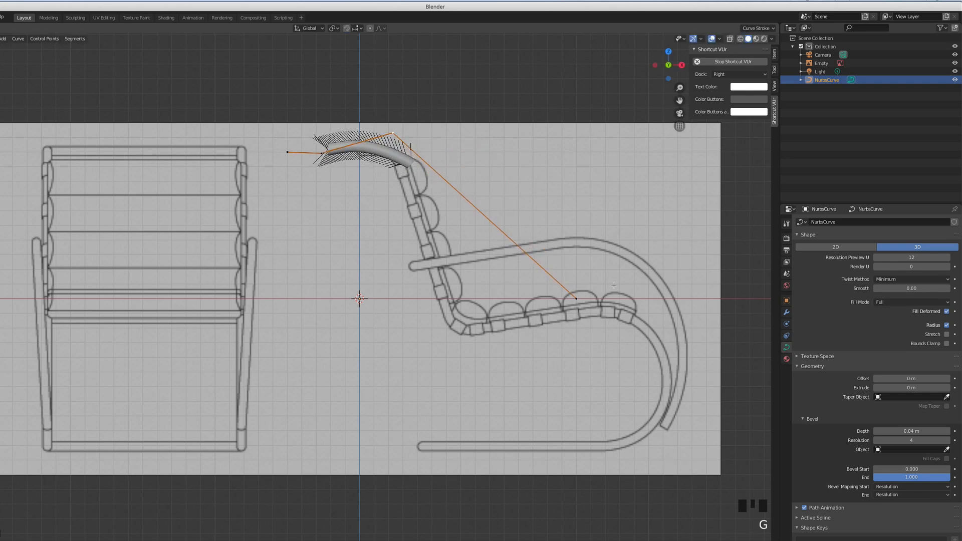
- Move the curve's last control point beside the lower backrest and extrude a new point from it down and left, below the armrest
left_click(575, 298)
key("g")
left_click(501, 242)
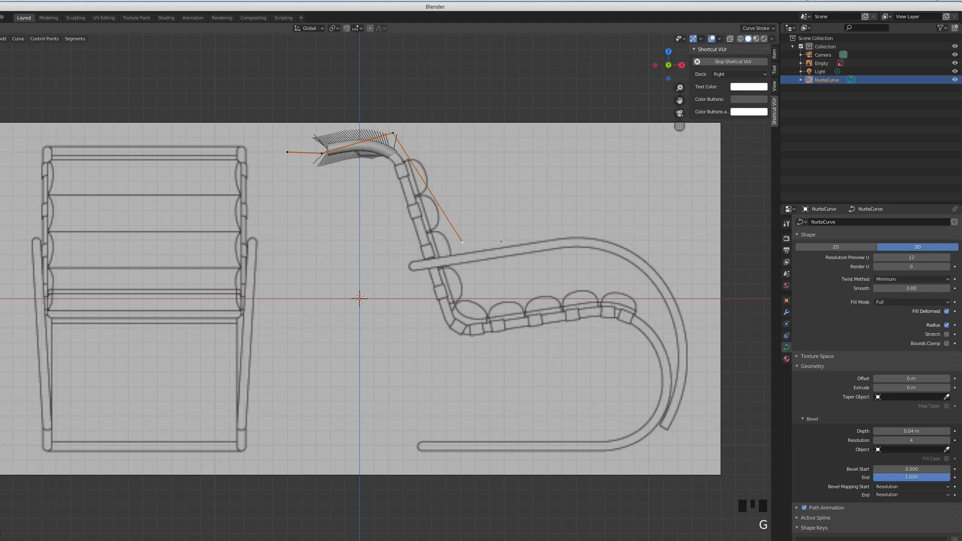
key("e")
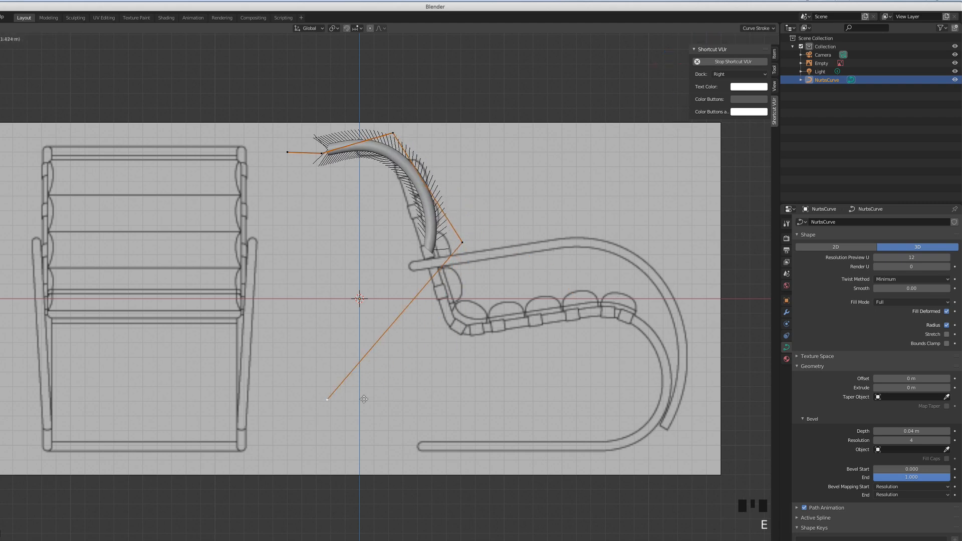
left_click(363, 399)
- Adjust the last two control points so the tube follows the backrest, with the end point just above the base tube's left end
left_click(462, 241)
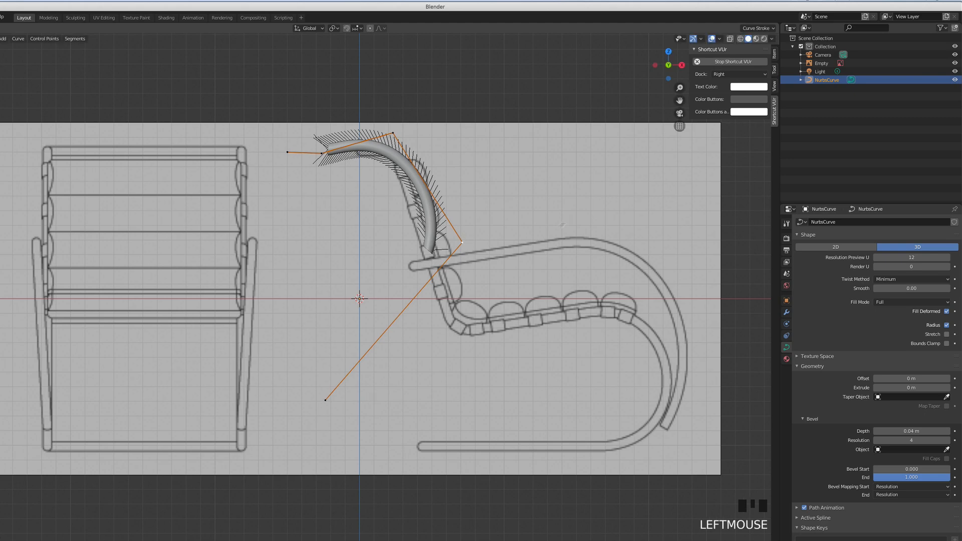
key("g")
left_click(532, 244)
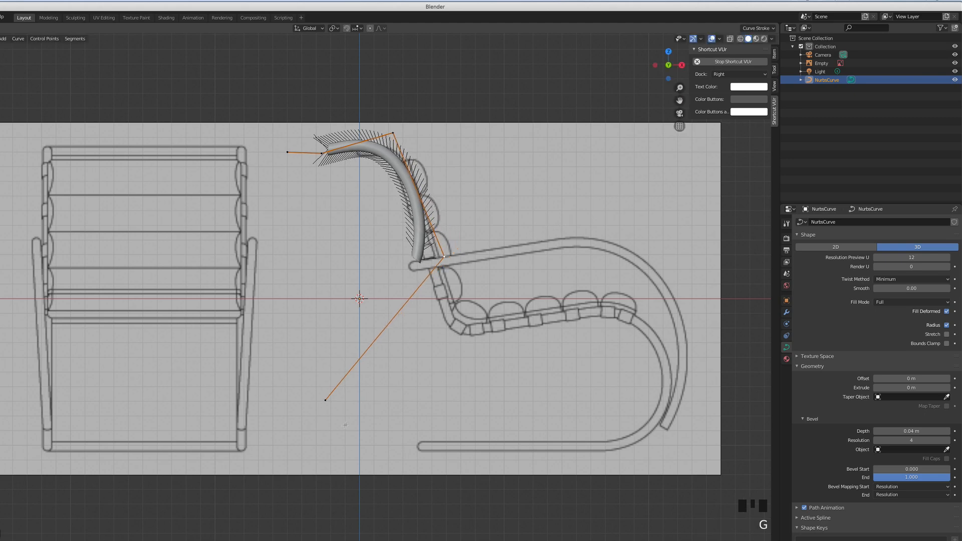
left_click(327, 400)
key("g")
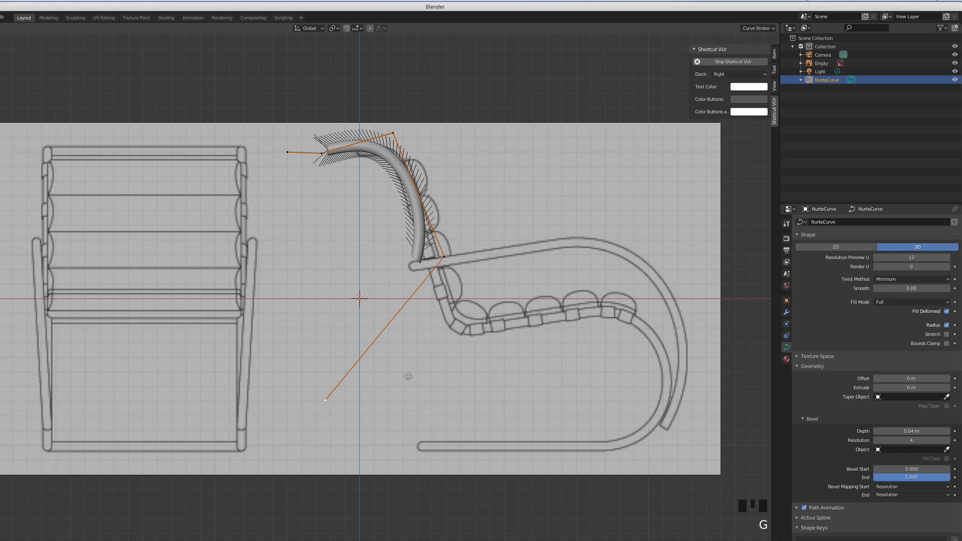
left_click(413, 419)
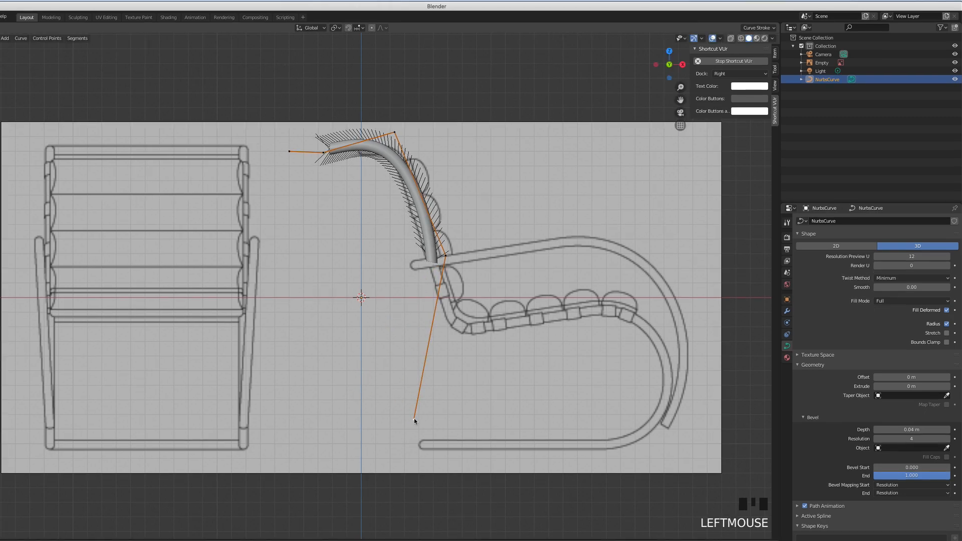
- Extrude a new end point beneath the seat and move the preceding control point to just below the seat's rear corner
key("e")
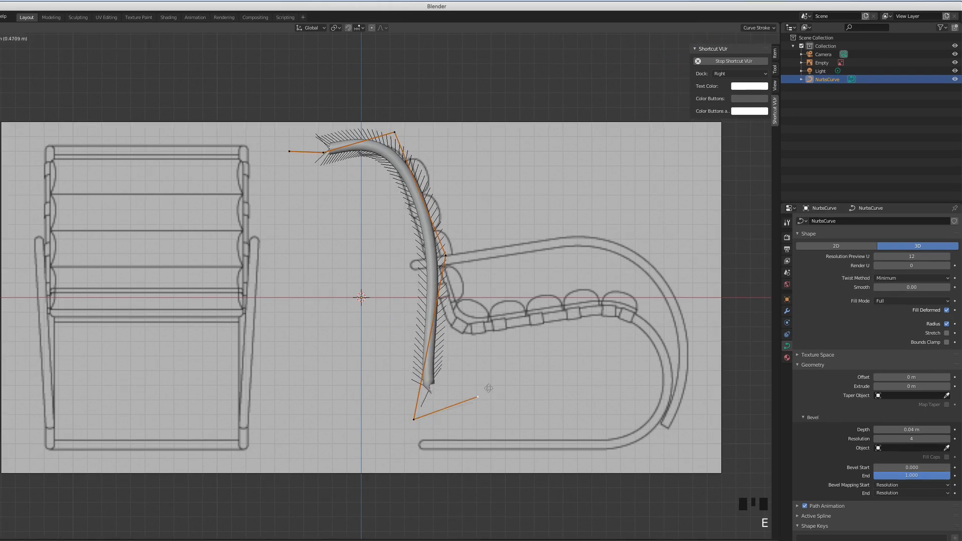
left_click(419, 423)
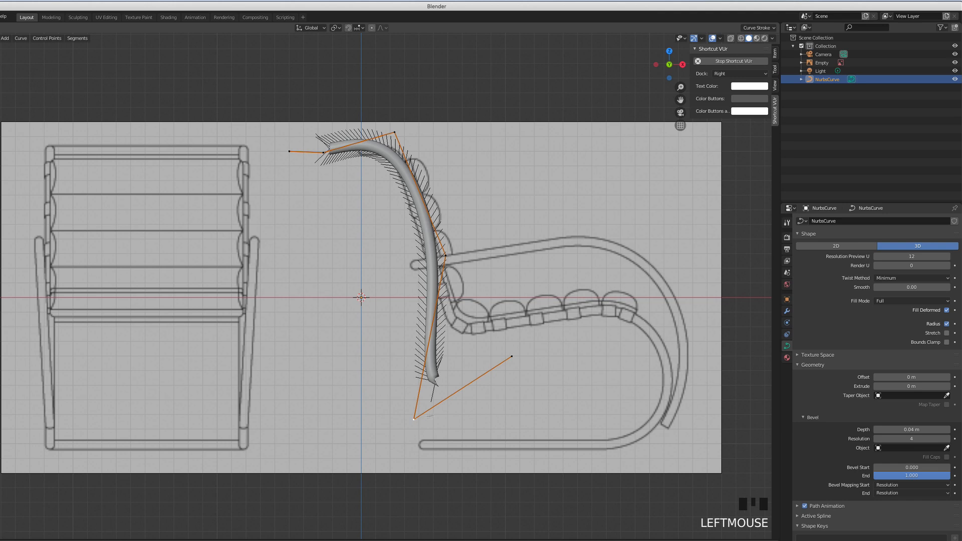
key("g")
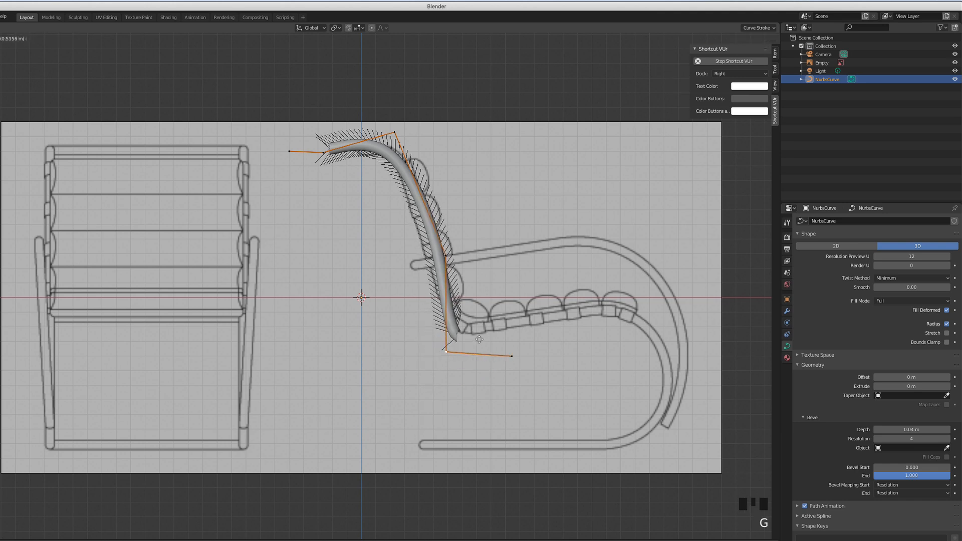
- Extrude two more control points from the curve's end, one far beyond the armrest and one back beside the chair's front bend
left_click(511, 356)
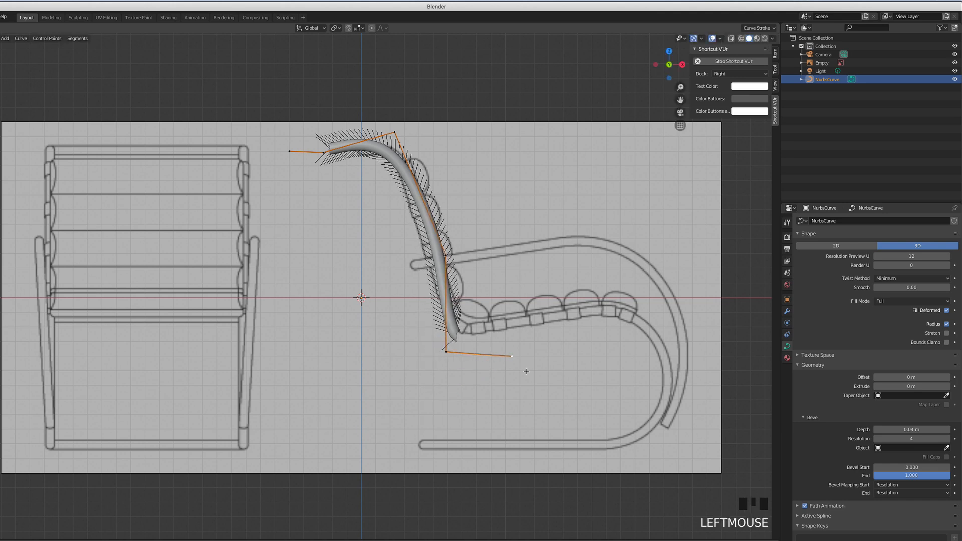
key("e")
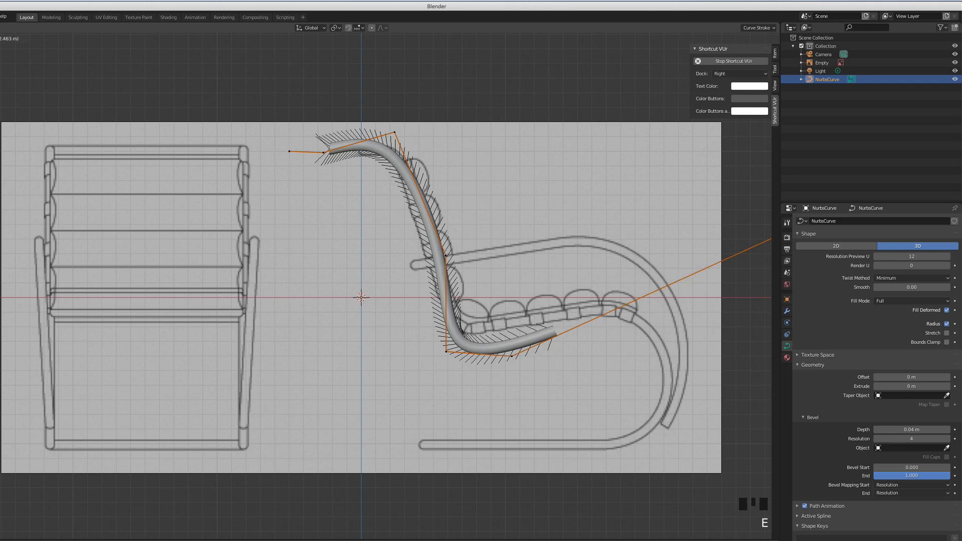
scroll(685, 233, "down", 4)
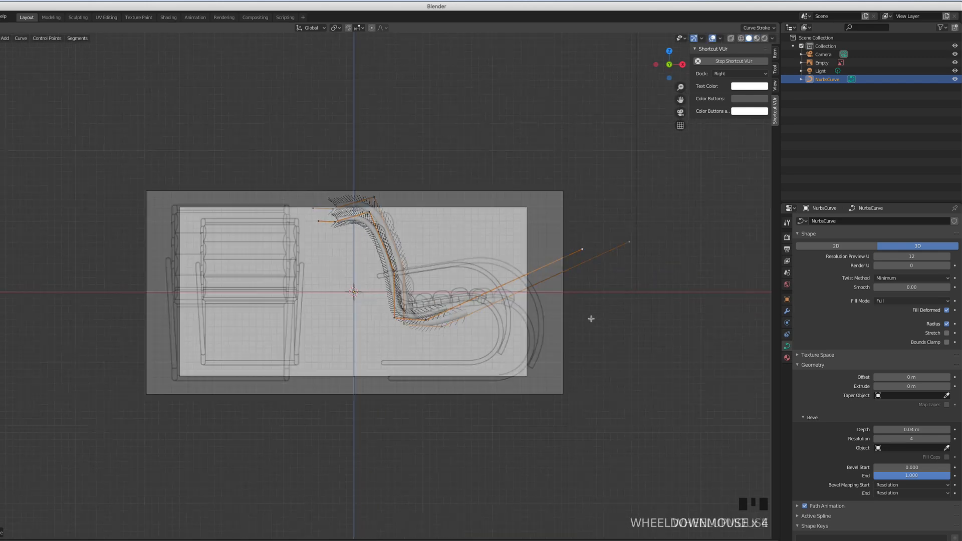
scroll(686, 232, "up", 1, "shift")
scroll(686, 233, "down", 1, "shift")
scroll(761, 145, "up", 3)
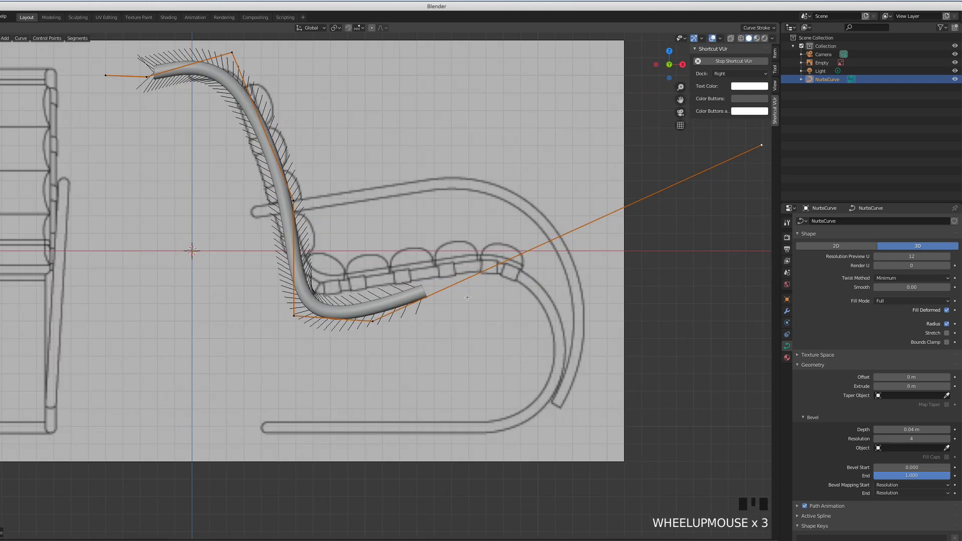
left_click(533, 247)
key("e")
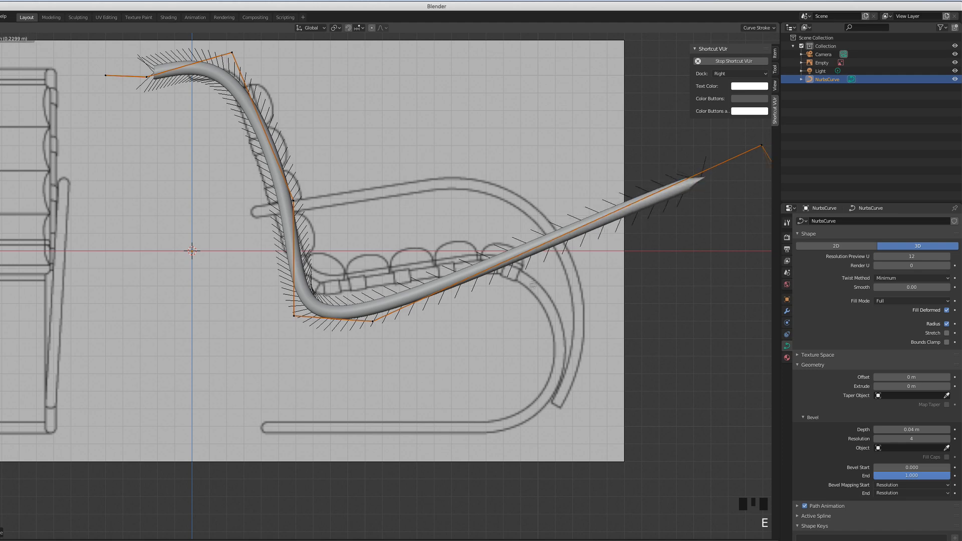
left_click(761, 145)
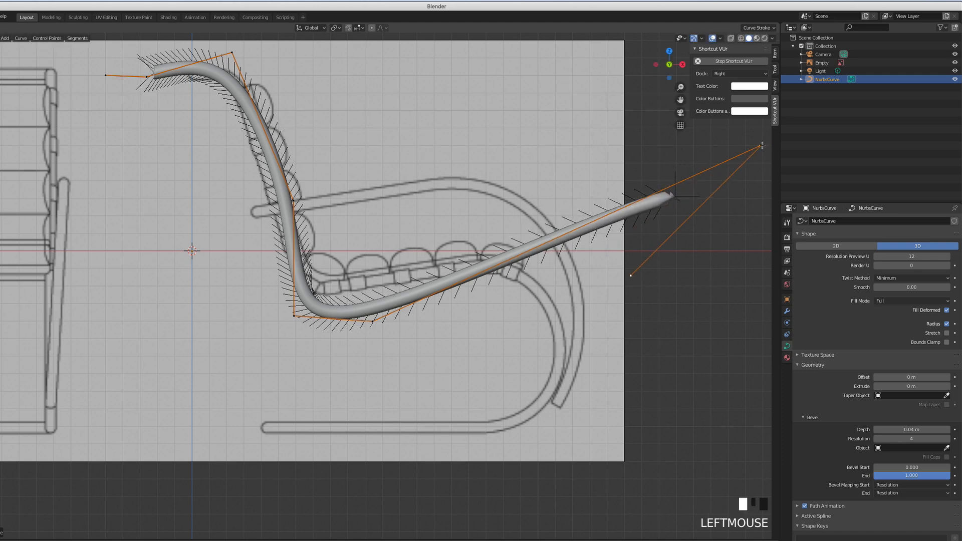
key("e")
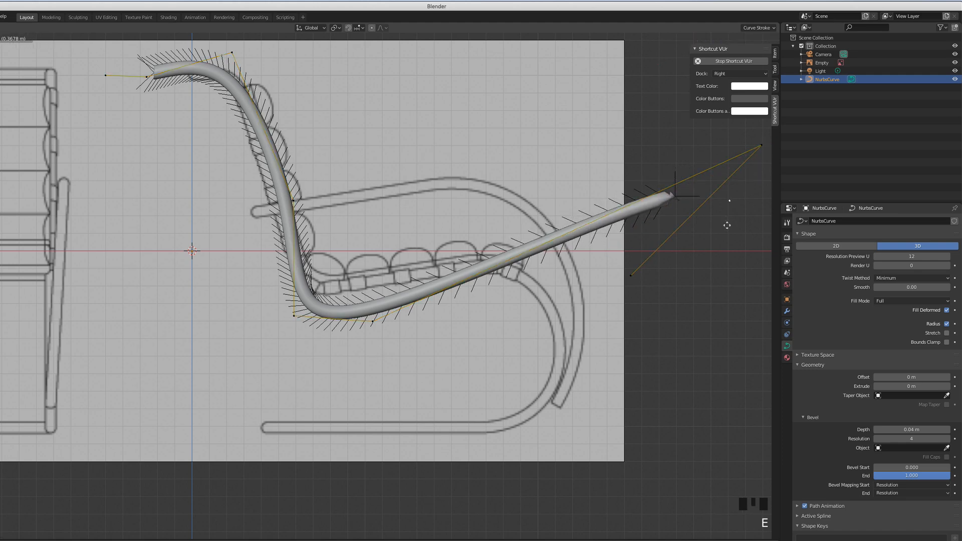
right_click(728, 225)
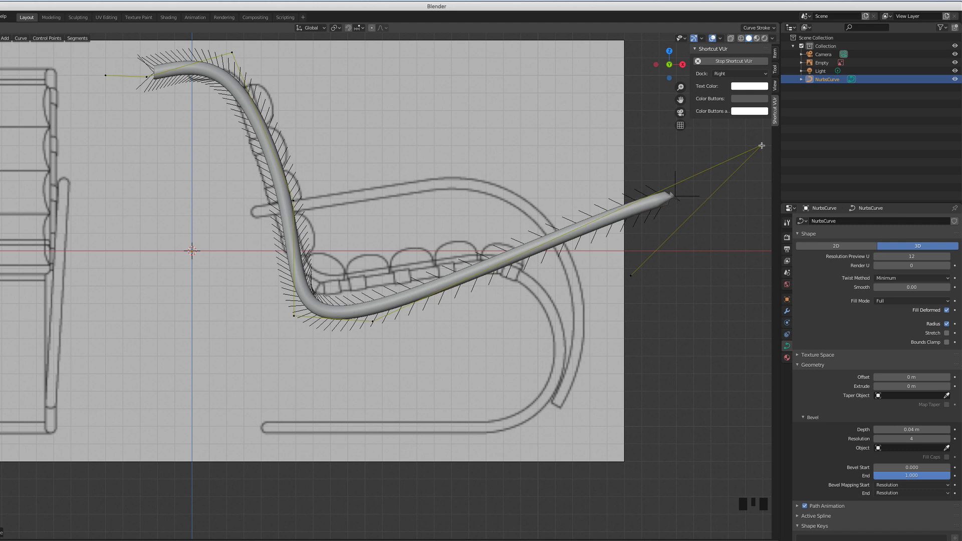
key("g")
left_click(760, 144)
- Box-select the control point far beyond the armrest and move it onto the front end of the seat
key("b")
key("g")
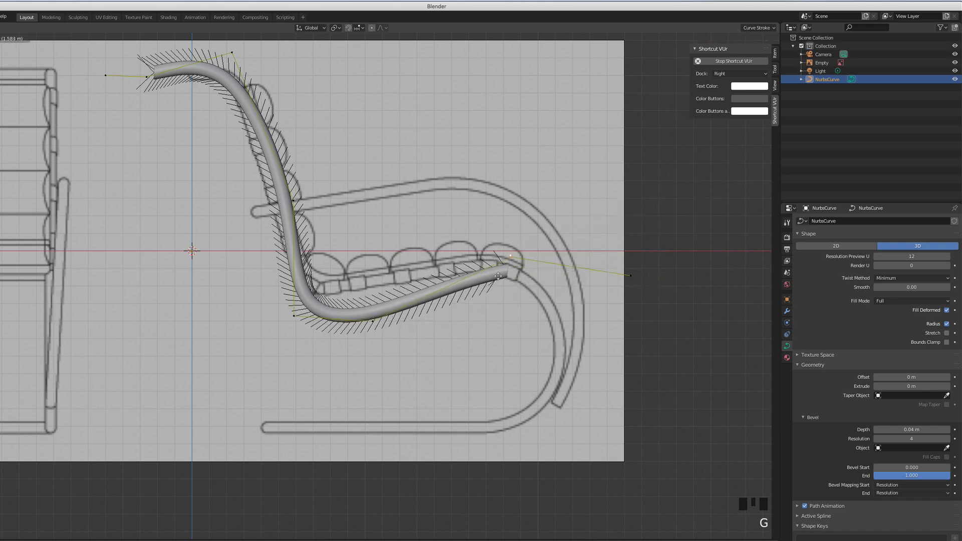
left_click(498, 275)
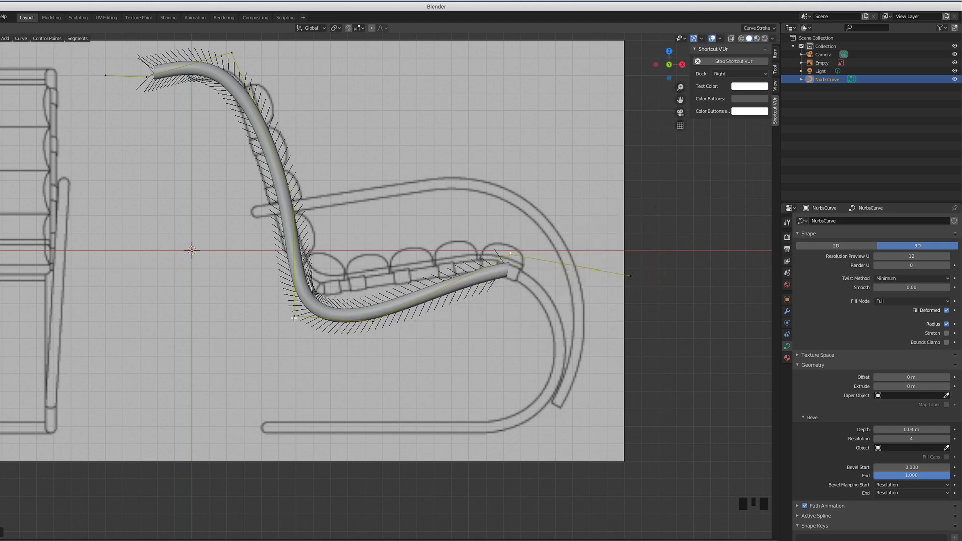
- Box-select the two control points beneath the rear of the seat and move them up so the tube follows the seat line
key("b")
left_click_drag(284, 313, 390, 333)
key("g")
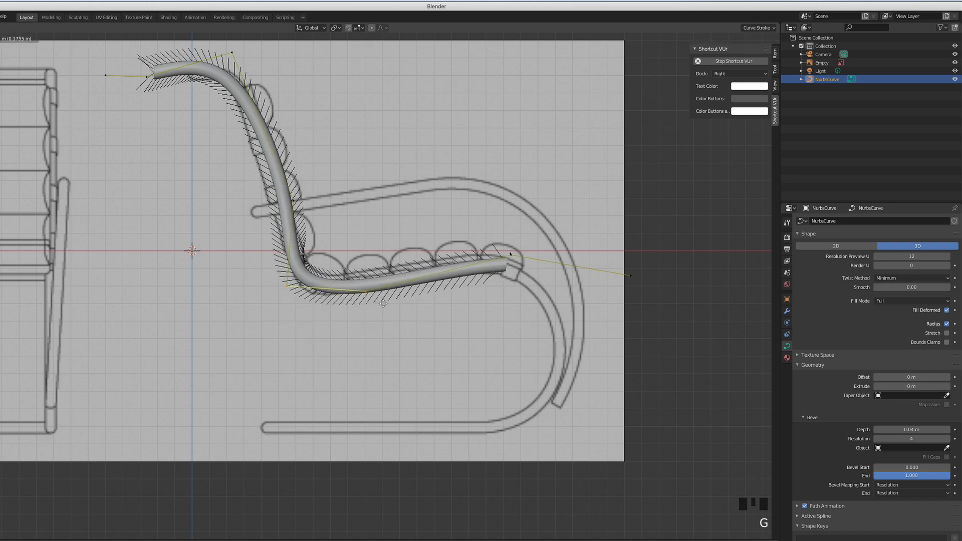
left_click(383, 300)
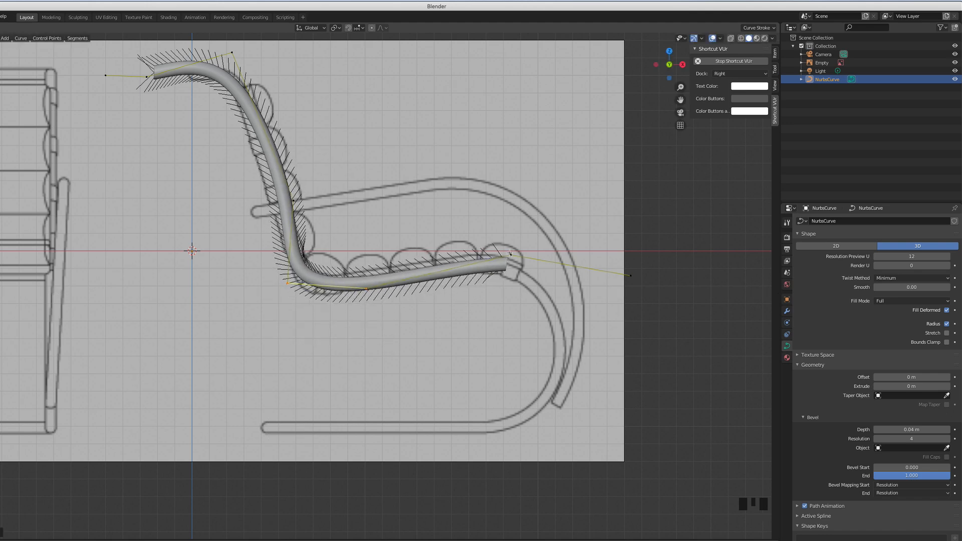
- Extrude three control points from the curve's front end: near the lower front bend, below the base line, and beyond the base's rear end
left_click(510, 254)
left_click(526, 262)
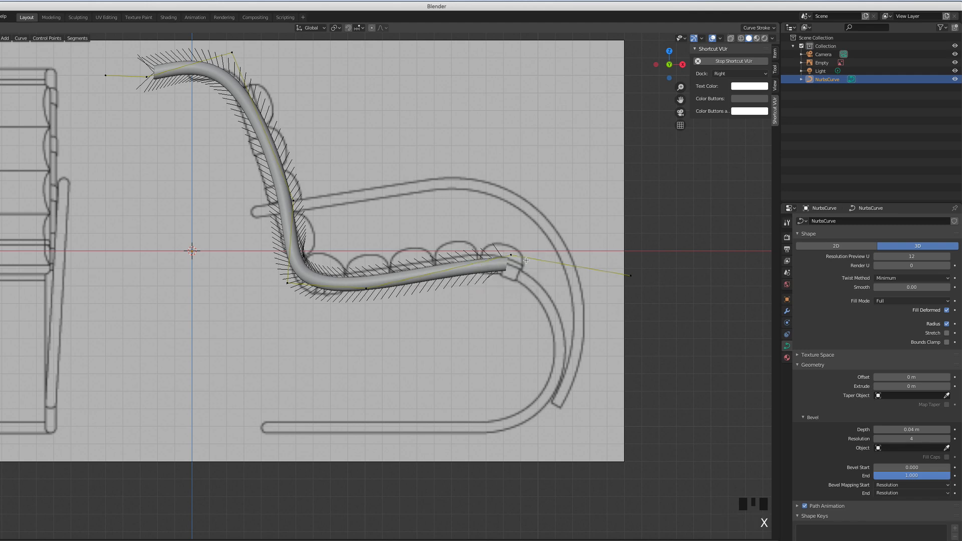
left_click(630, 275)
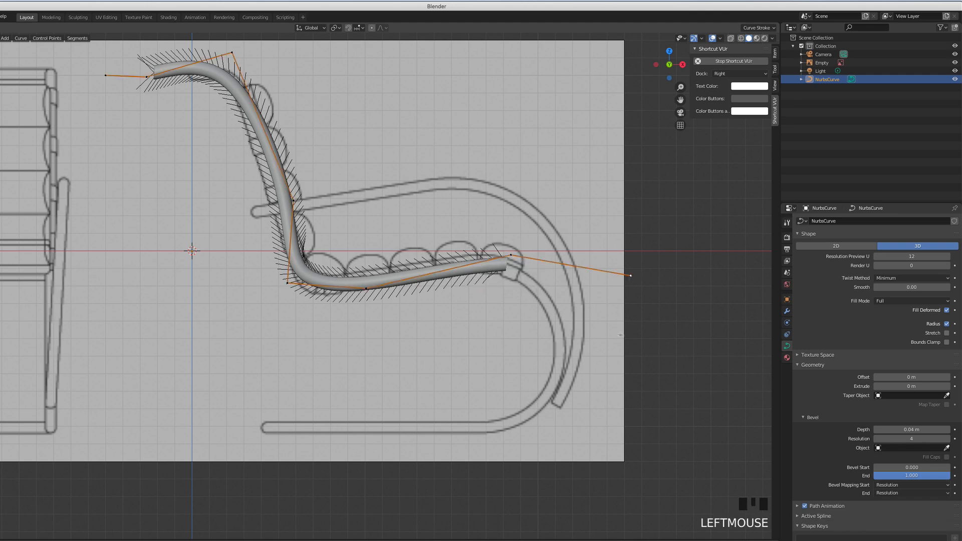
key("e")
key("e")
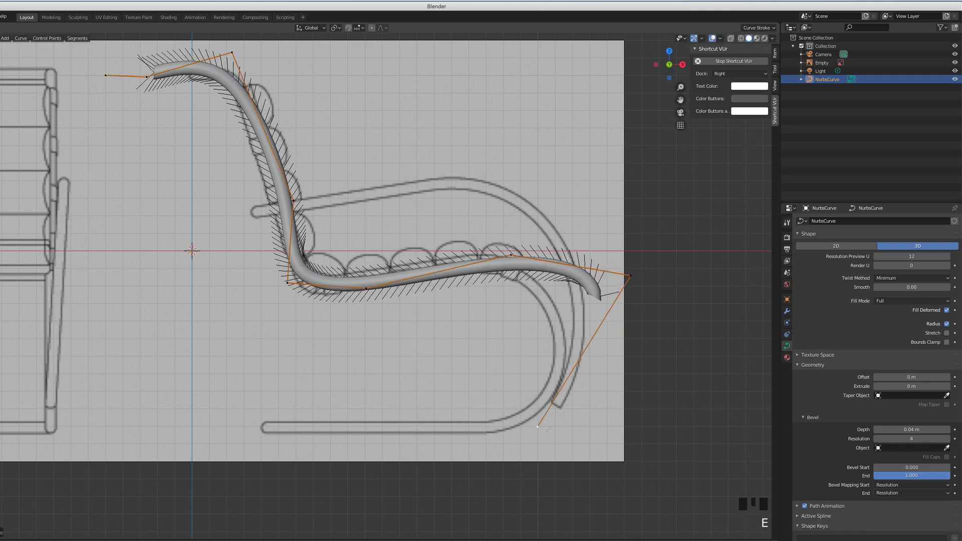
left_click(351, 498)
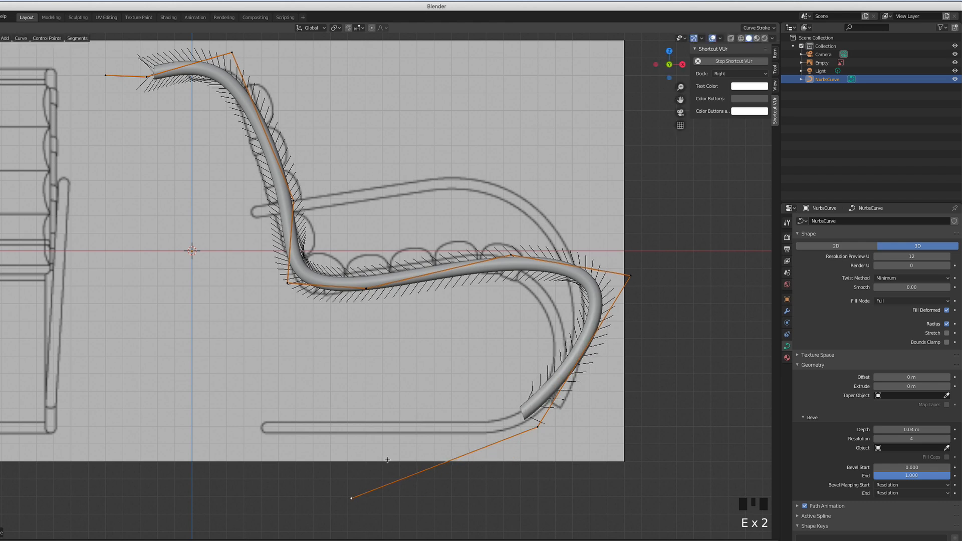
key("e")
left_click(228, 412)
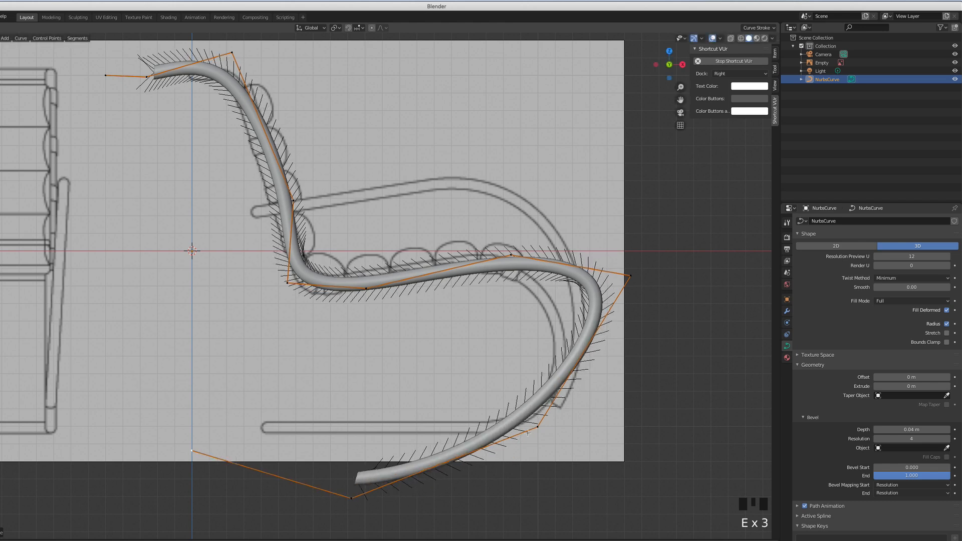
- Move the control point beneath the base up onto the base line, move the far front point inward onto the front bend, and leave Edit Mode
left_click(351, 498)
key("g")
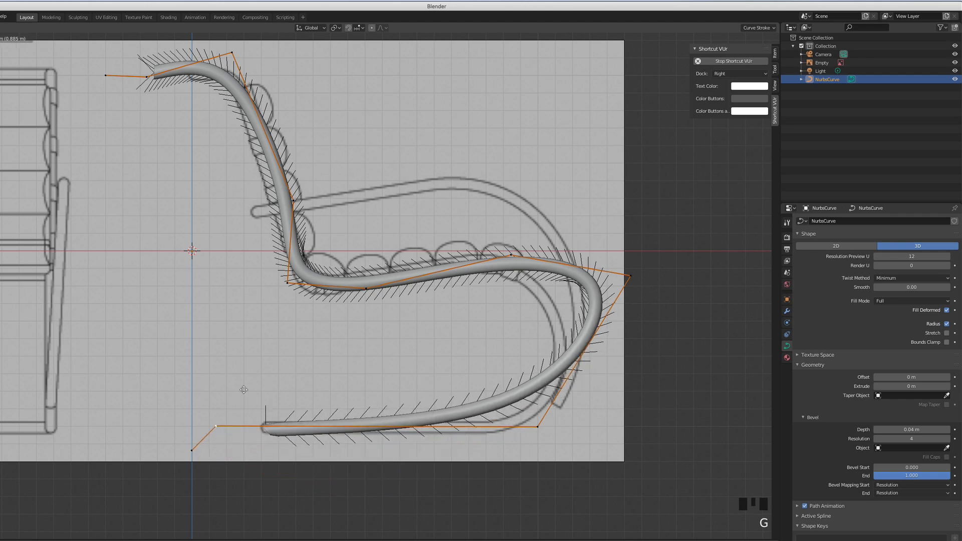
left_click(243, 389)
left_click(628, 277)
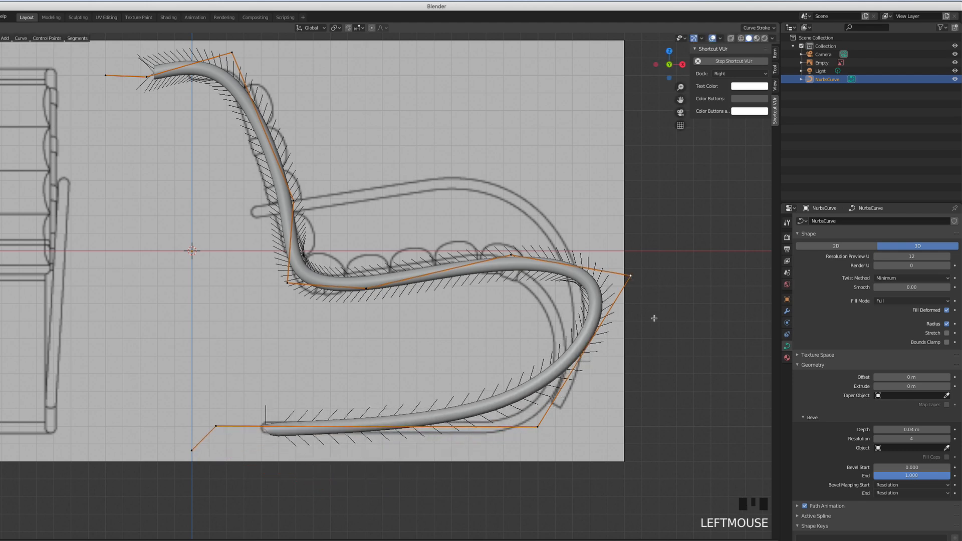
key("g")
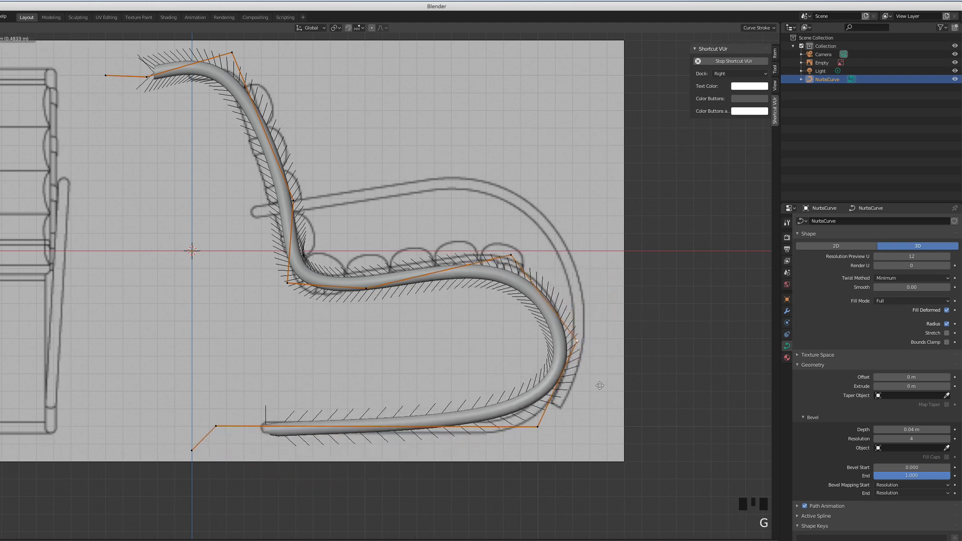
left_click(595, 397)
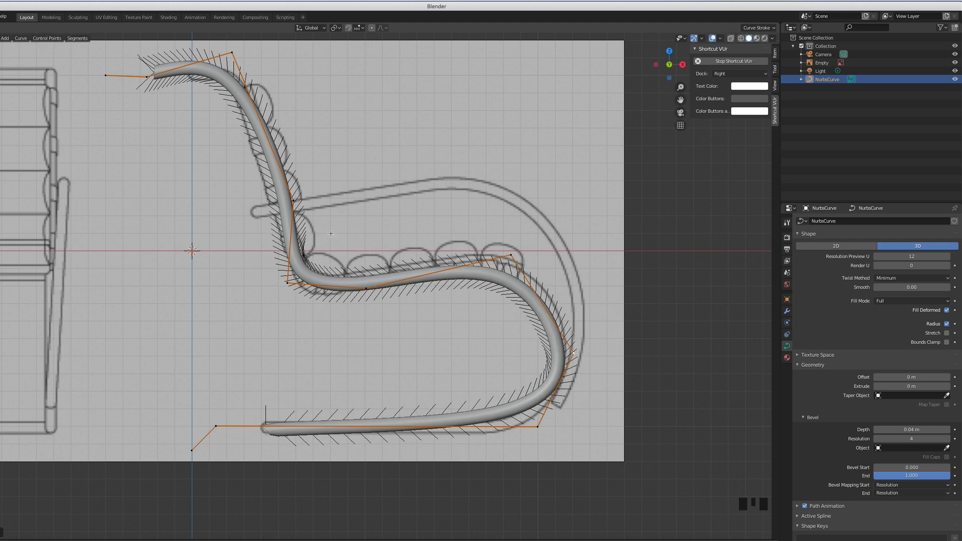
key("Tab")
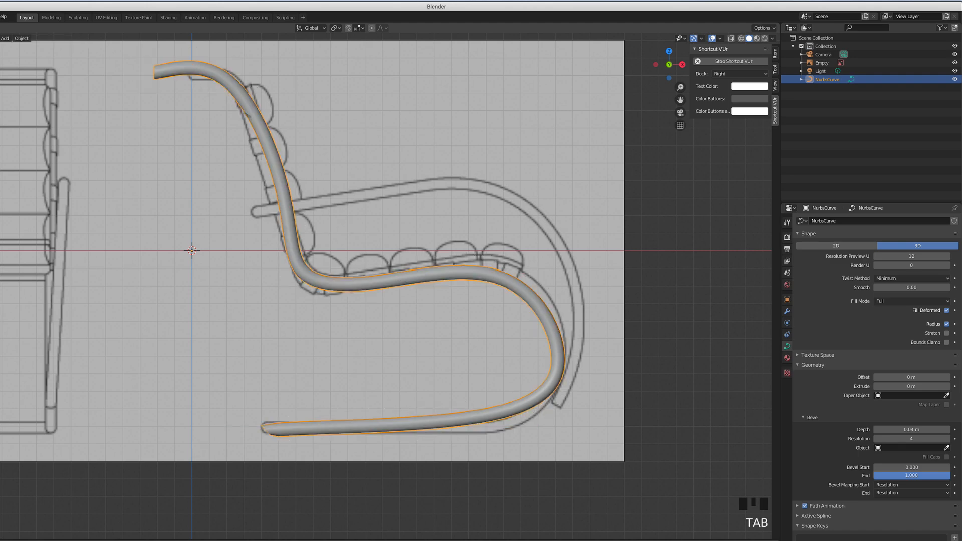
- Add a Bezier circle aligned to the view and scale it down around the origin
middle_click_drag(280, 115, 343, 192)
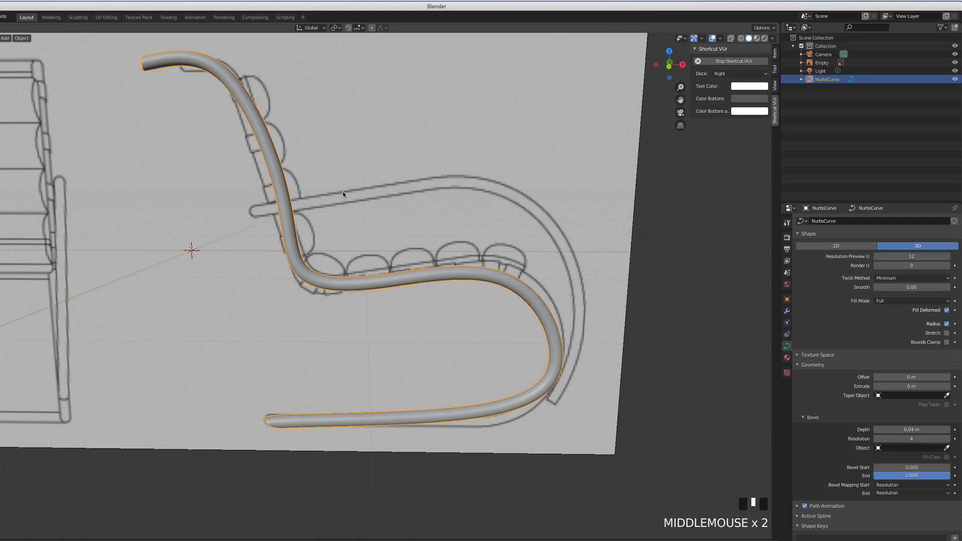
key("KP_1")
key("shift+a")
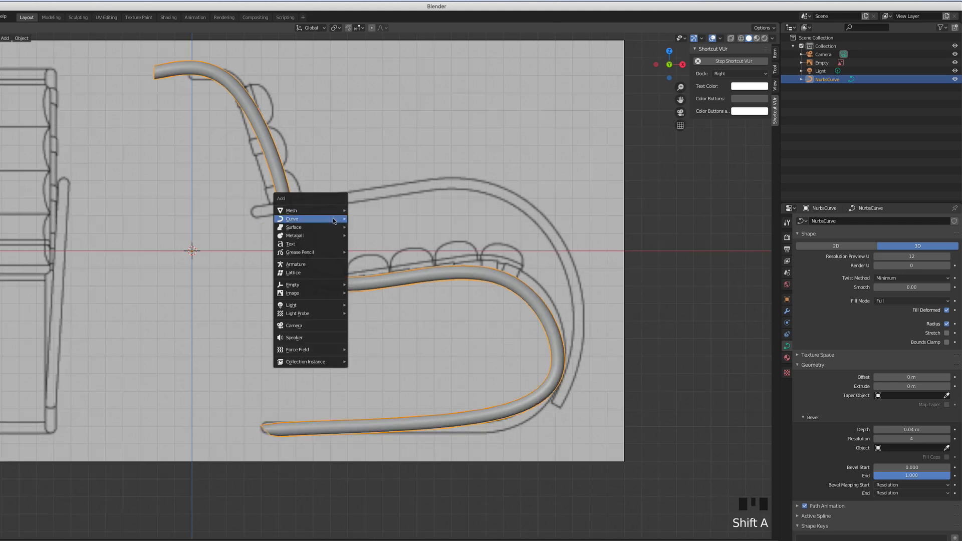
mouse_move(333, 220)
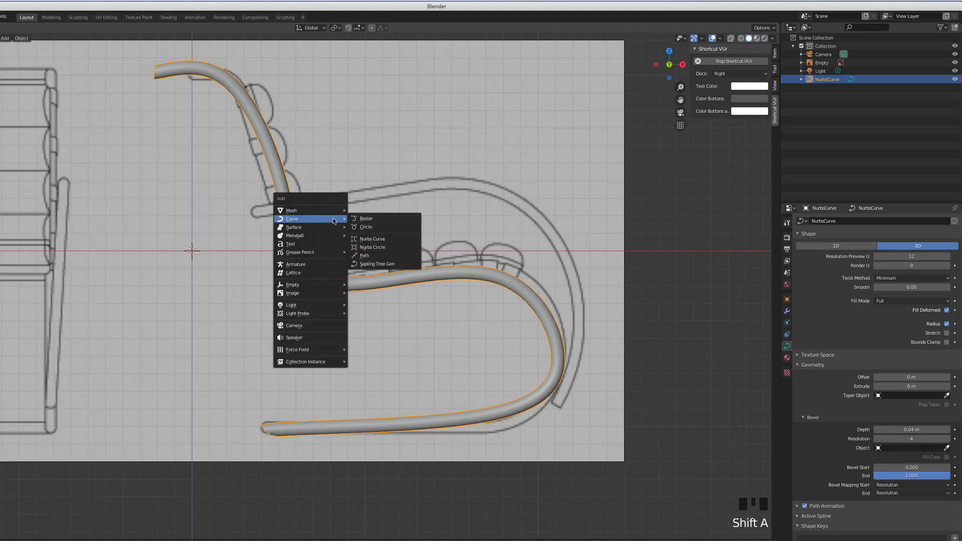
left_click(365, 228)
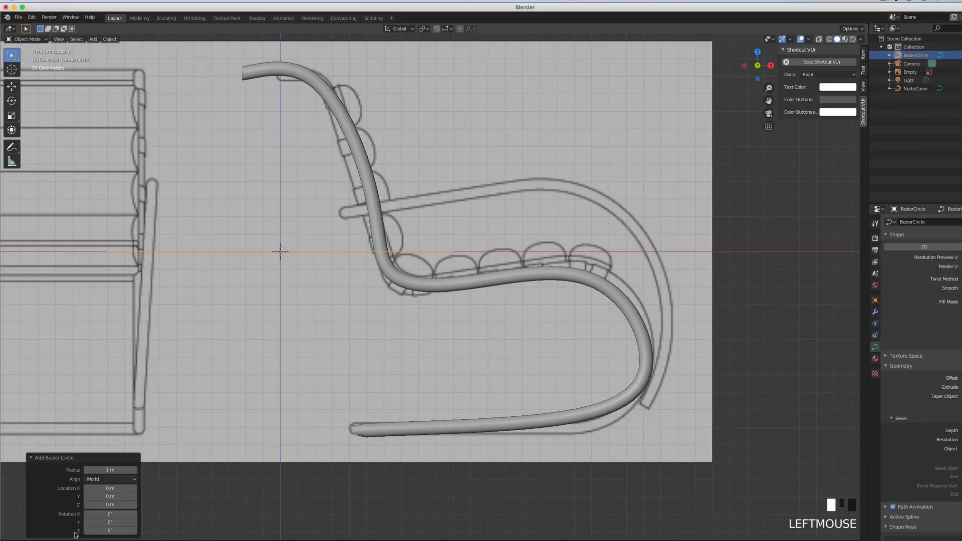
left_click(110, 479)
left_click(111, 488)
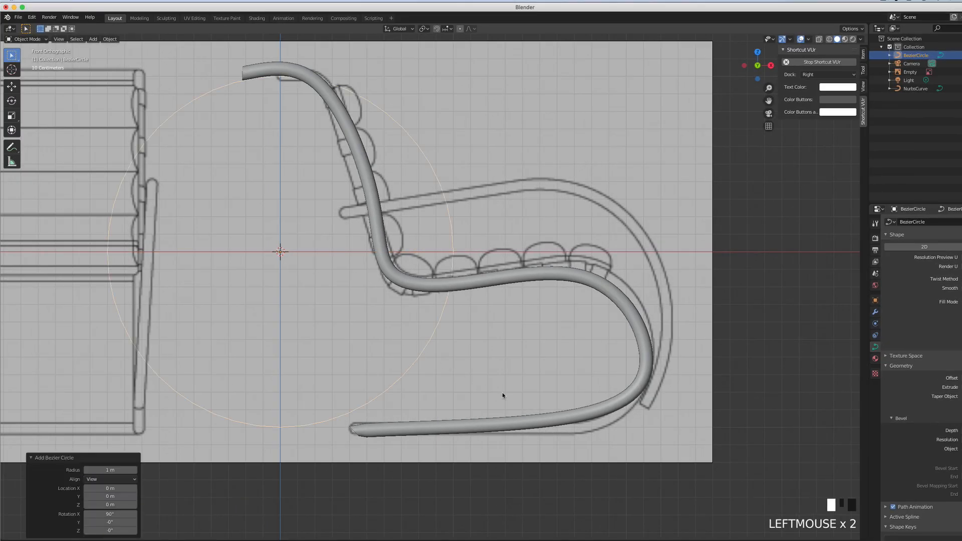
key("s")
left_click(318, 275)
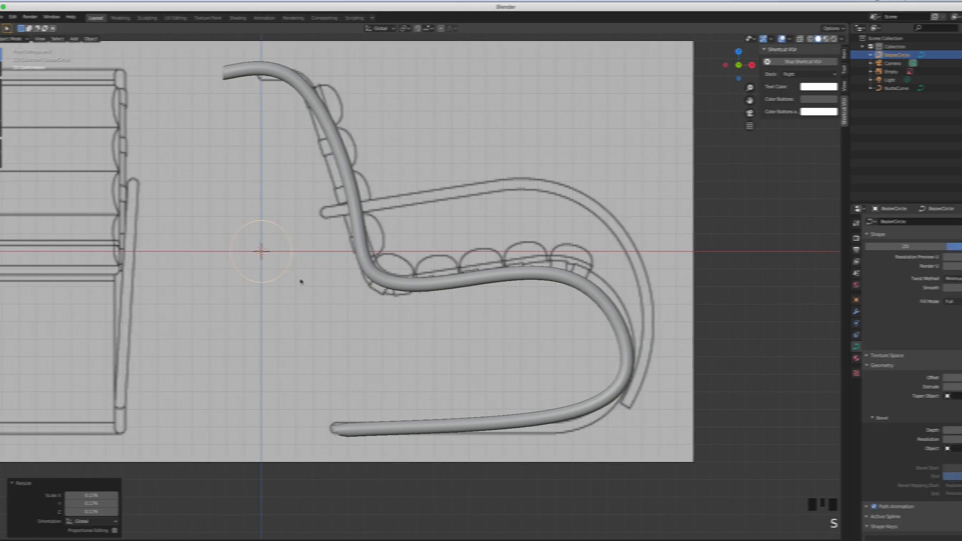
- Use BezierCircle as the bevel object of the NURBS frame curve
left_click(270, 156)
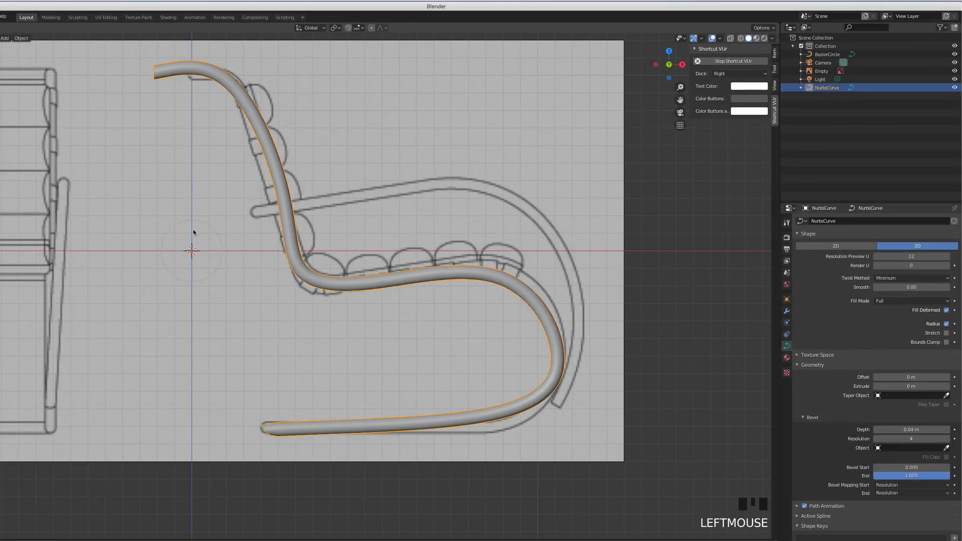
left_click(900, 449)
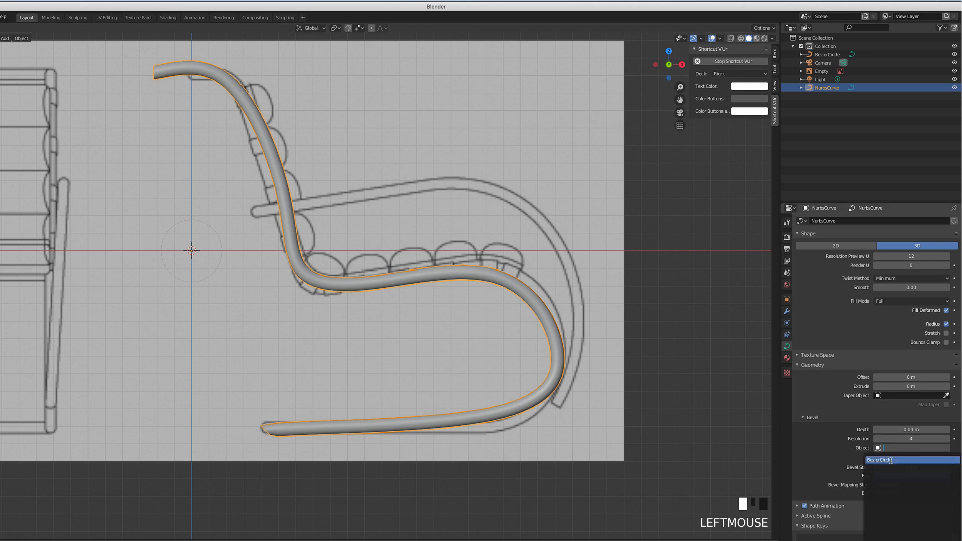
left_click(890, 460)
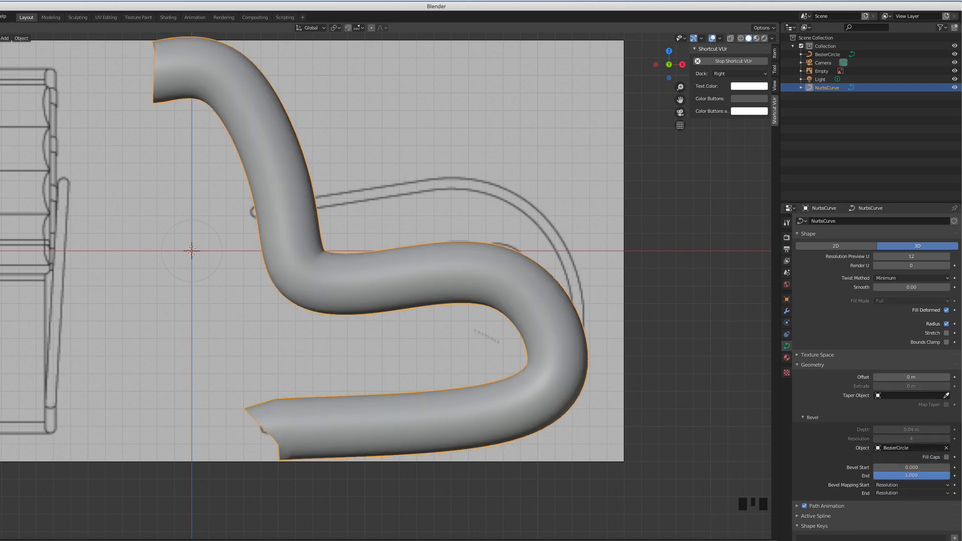
- Scale the Bezier circle by 0.239 so the tube matches the thickness in the reference drawing
left_click(218, 259)
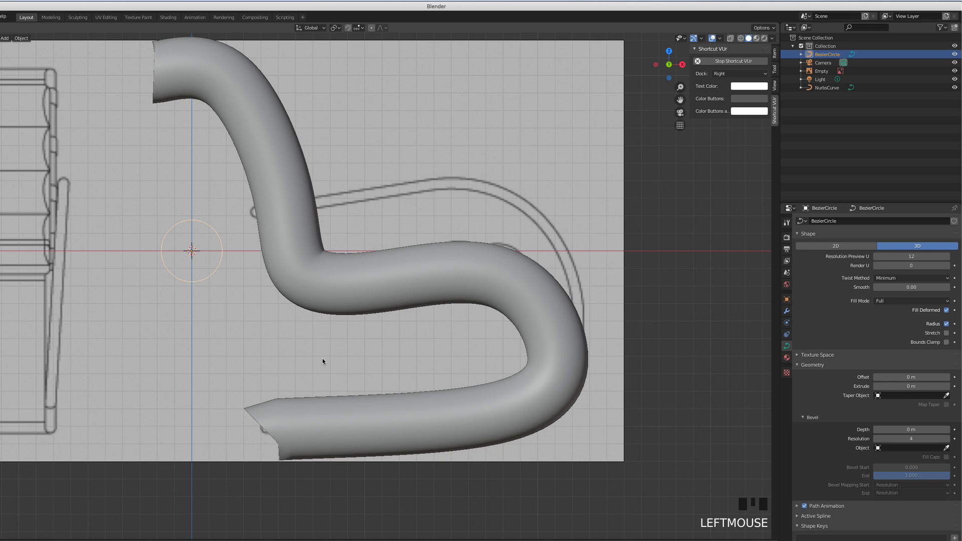
key("s")
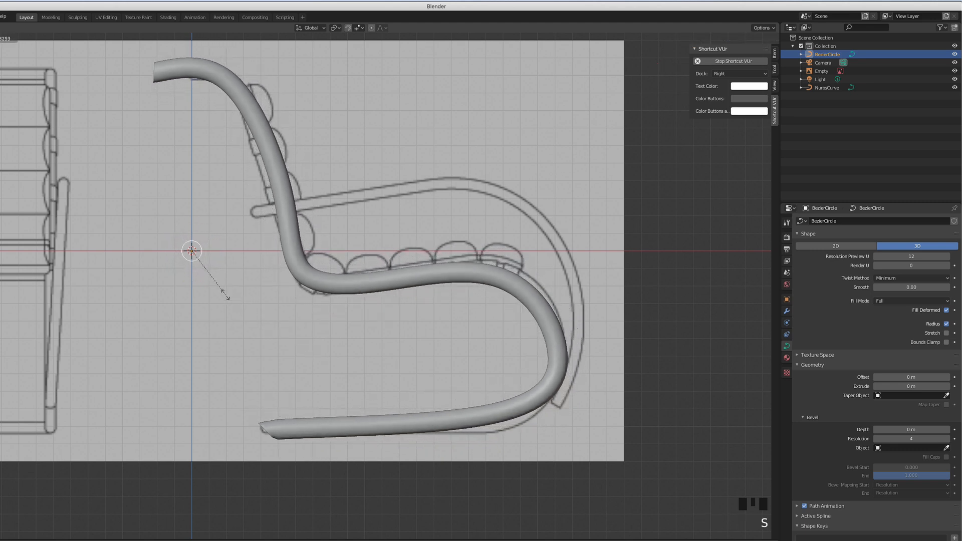
left_click(216, 282)
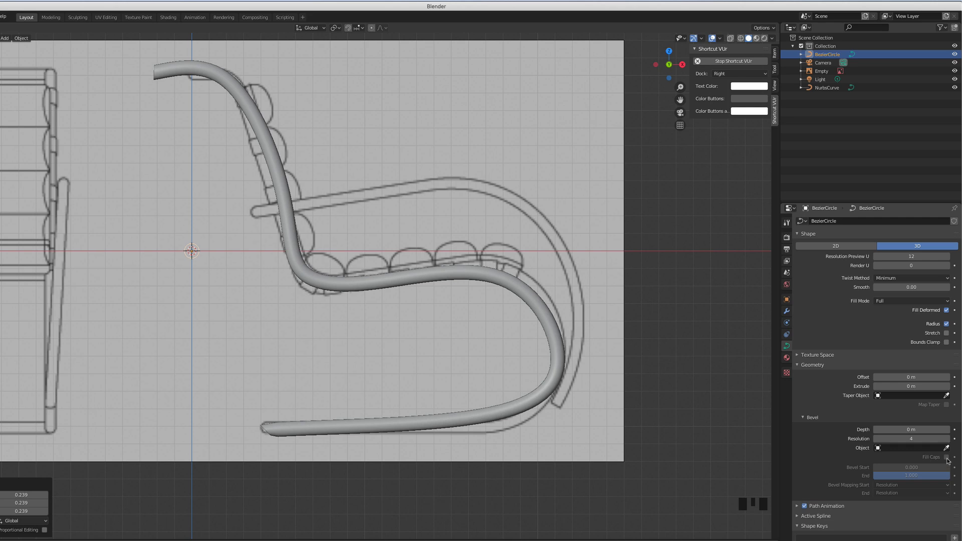
- Turn on Fill Caps for the NURBS frame curve's bevel
left_click(451, 267)
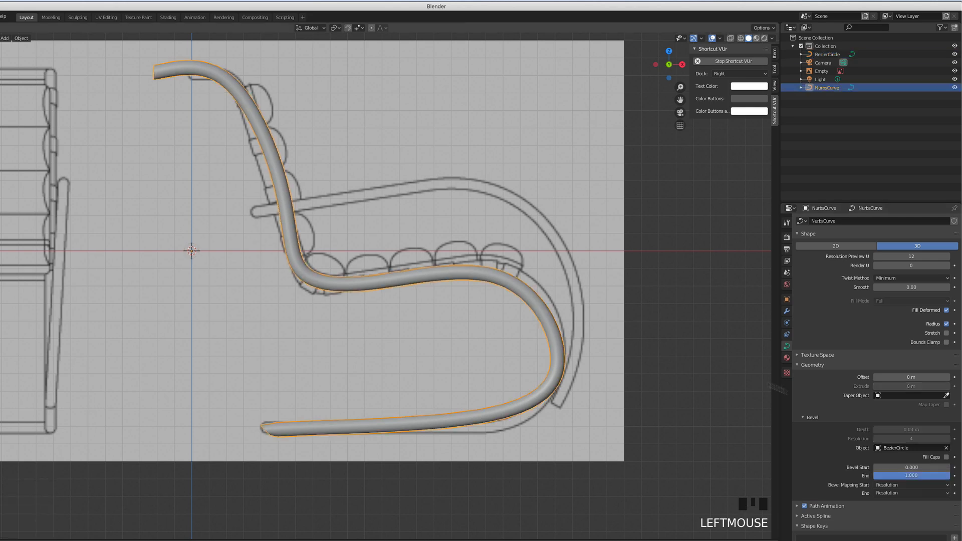
left_click(945, 458)
middle_click_drag(441, 407, 493, 383)
- Hide the ArmChair reference image, examine the tube's capped ends, and undo the hiding
left_click(396, 202)
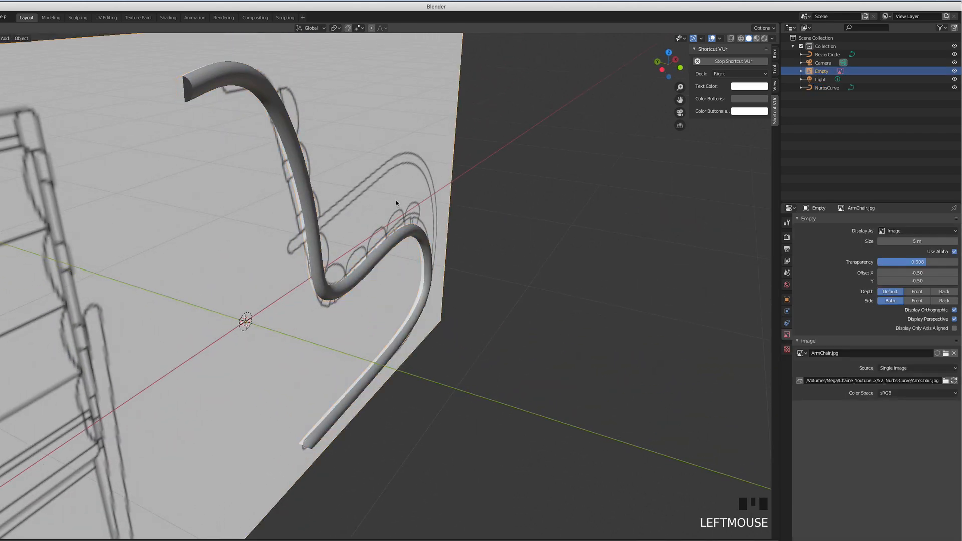
key("h")
middle_click_drag(396, 203, 346, 170)
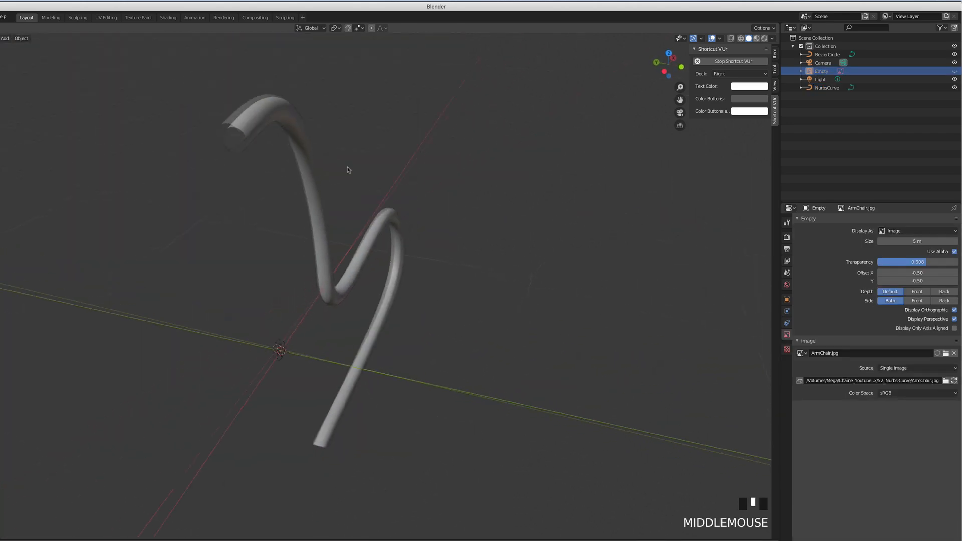
scroll(337, 171, "up", 2)
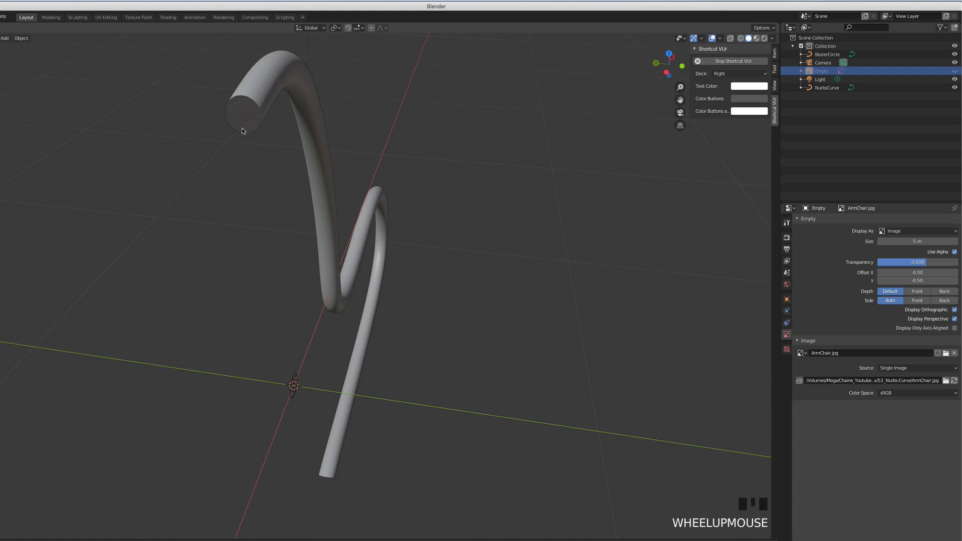
key("super+z")
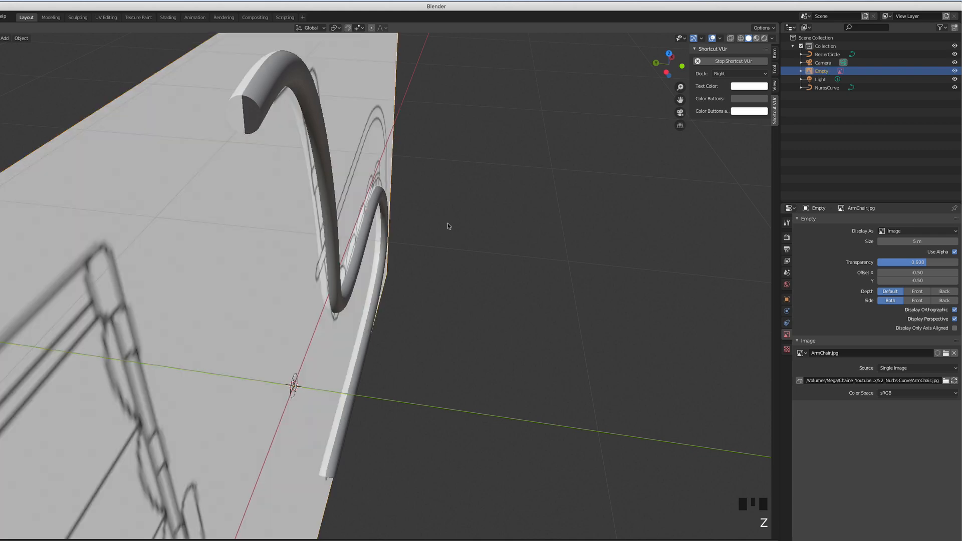
- Return to the front view, add a cube at the origin and scale it uniformly by 0.111
key("KP_1")
scroll(442, 243, "down", 4)
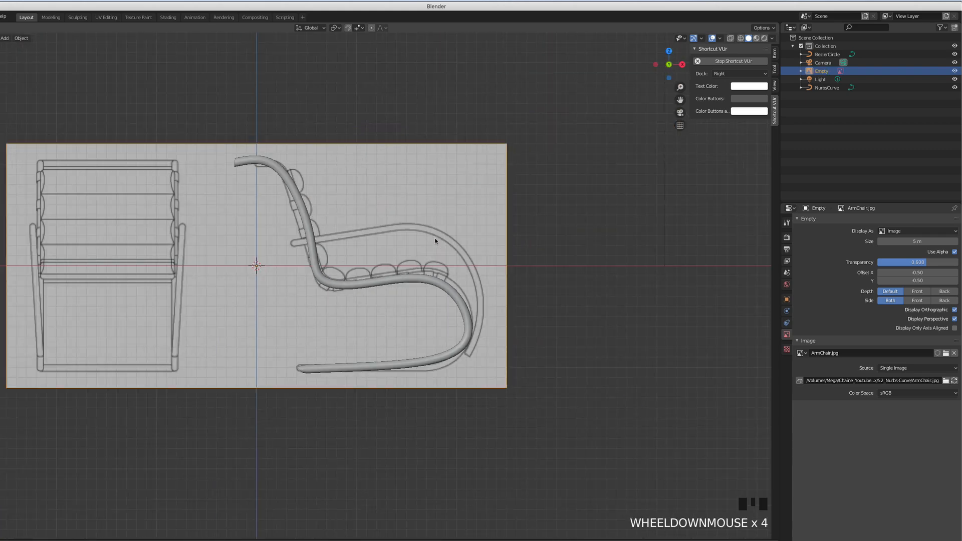
scroll(433, 239, "up", 2)
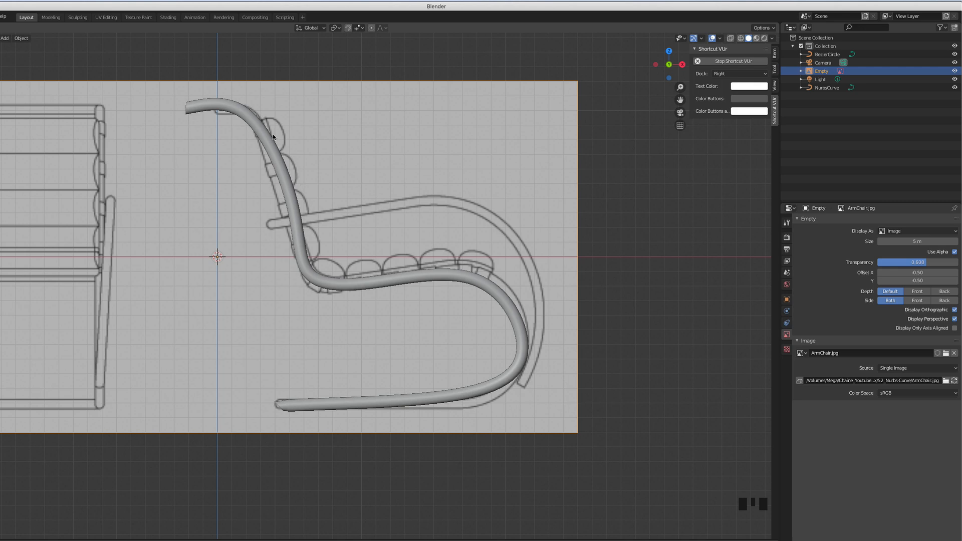
key("shift+a")
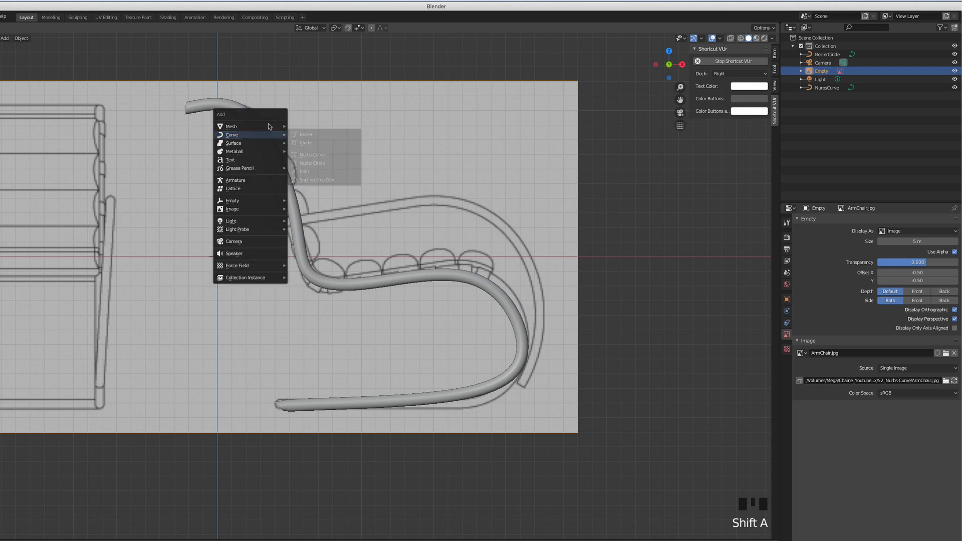
mouse_move(266, 126)
left_click(305, 134)
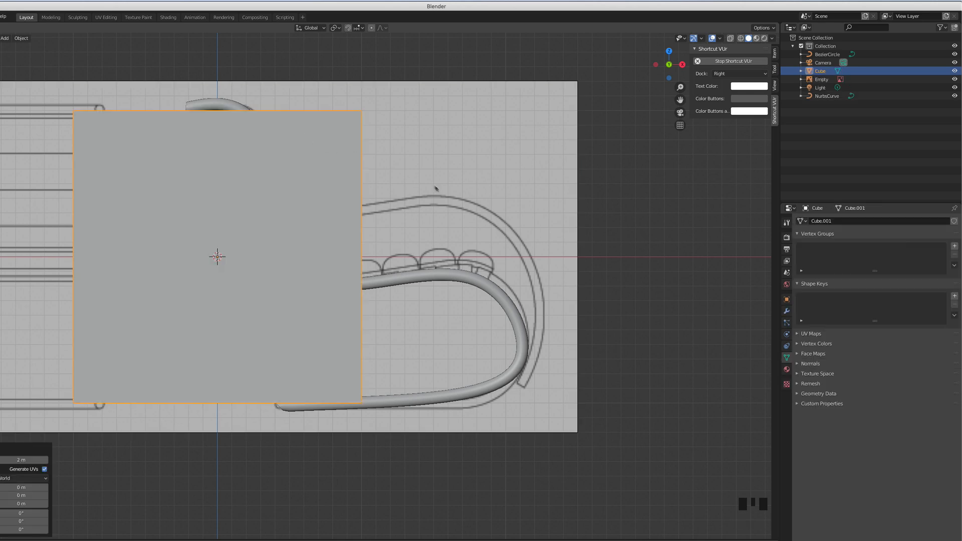
key("s")
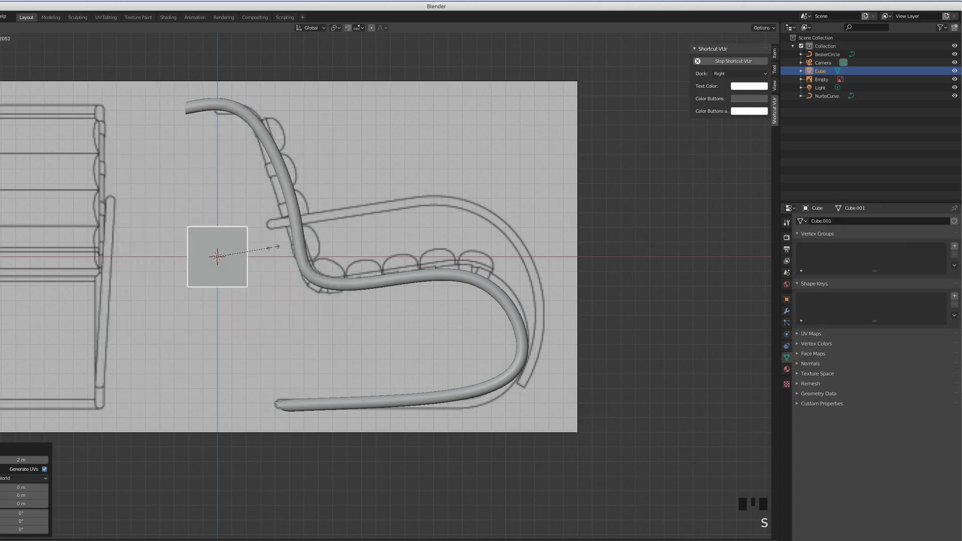
left_click(248, 257)
- Move the cube 0.362 m in X and 0.86 m in Z onto the top backrest cushion
key("g")
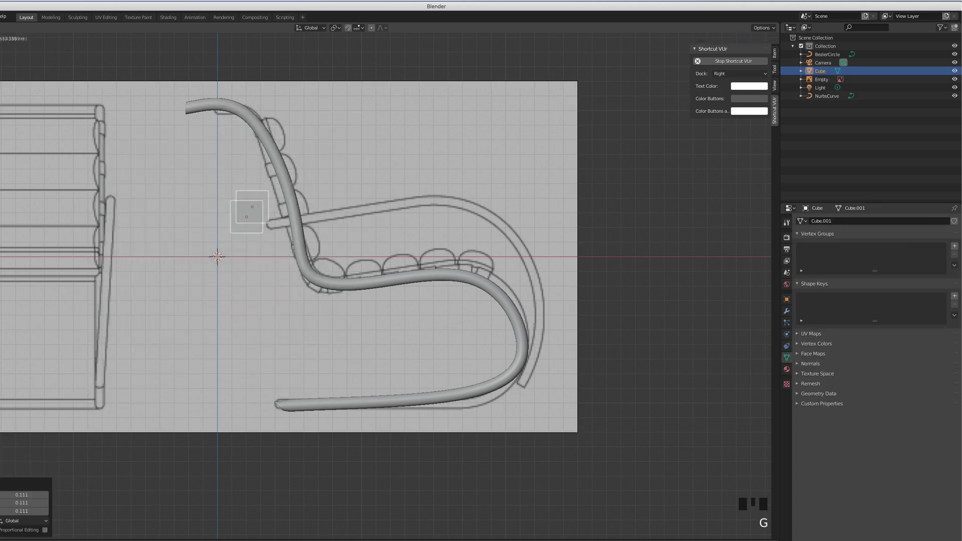
left_click(302, 132)
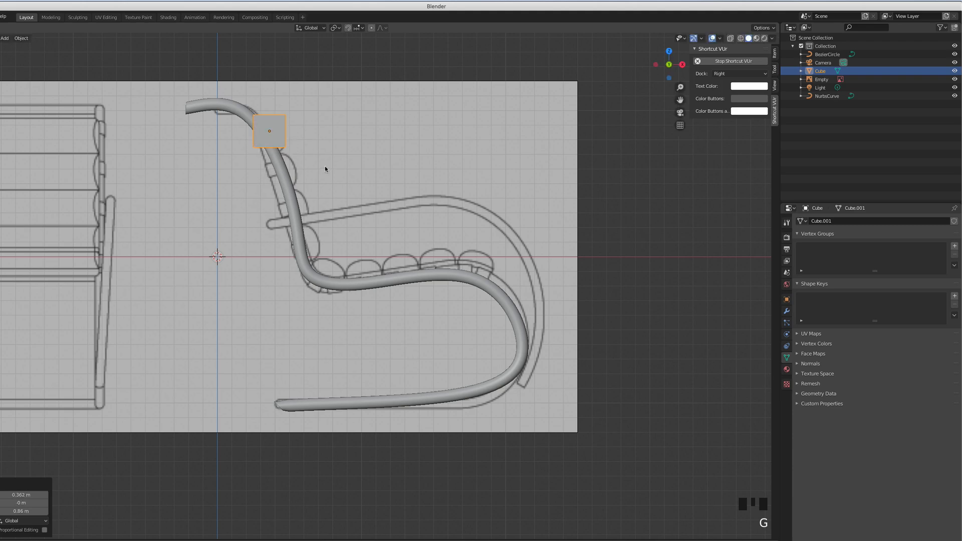
- Add an Array modifier to the cube with a fixed count of 11
left_click(786, 311)
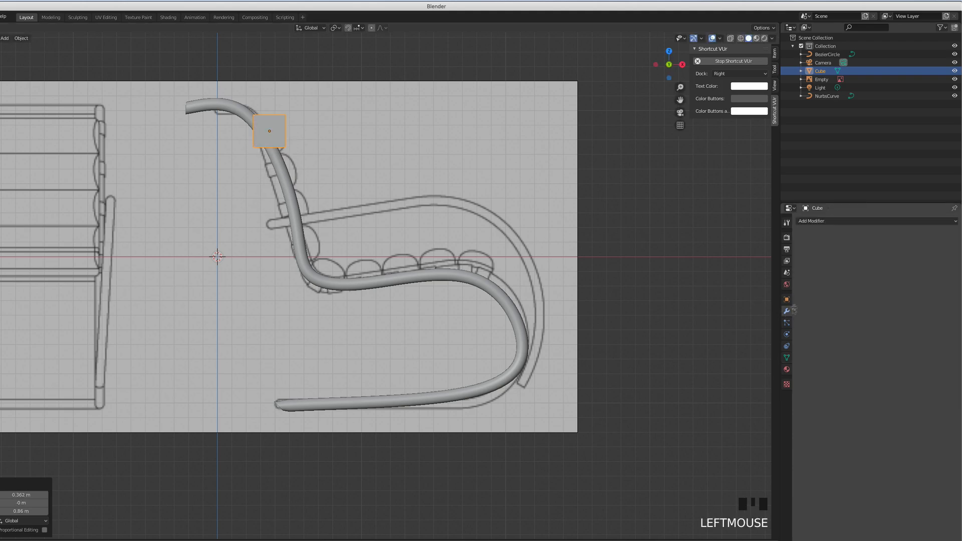
left_click(830, 223)
left_click(799, 243)
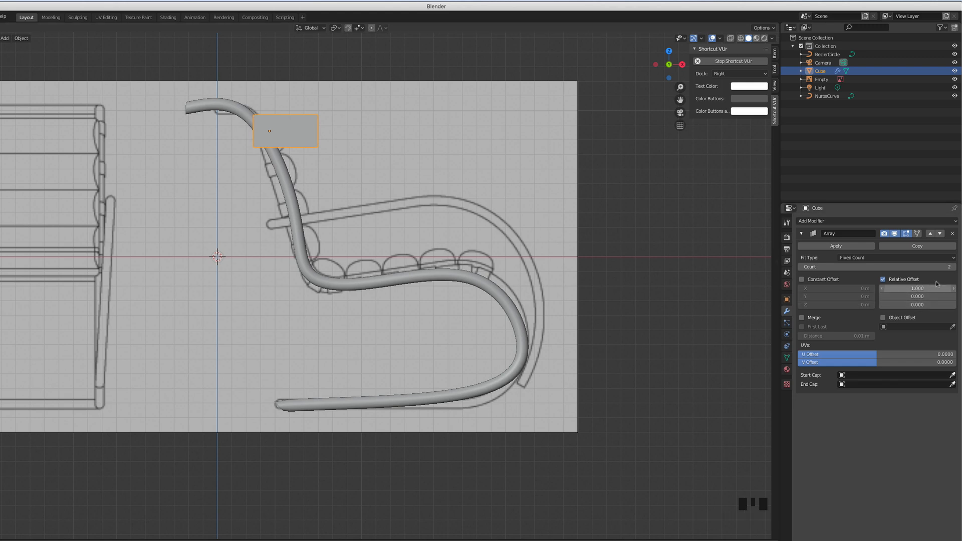
left_click(953, 268)
left_click(953, 268)
left_click(953, 268)
left_click(953, 267)
left_click(953, 268)
left_click(953, 268)
left_click(953, 267)
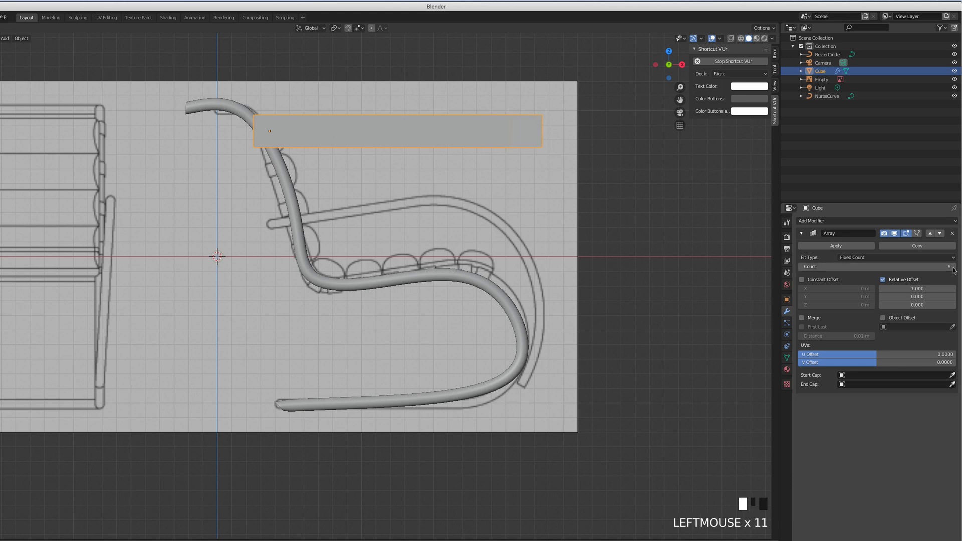
left_click(953, 268)
left_click(953, 268)
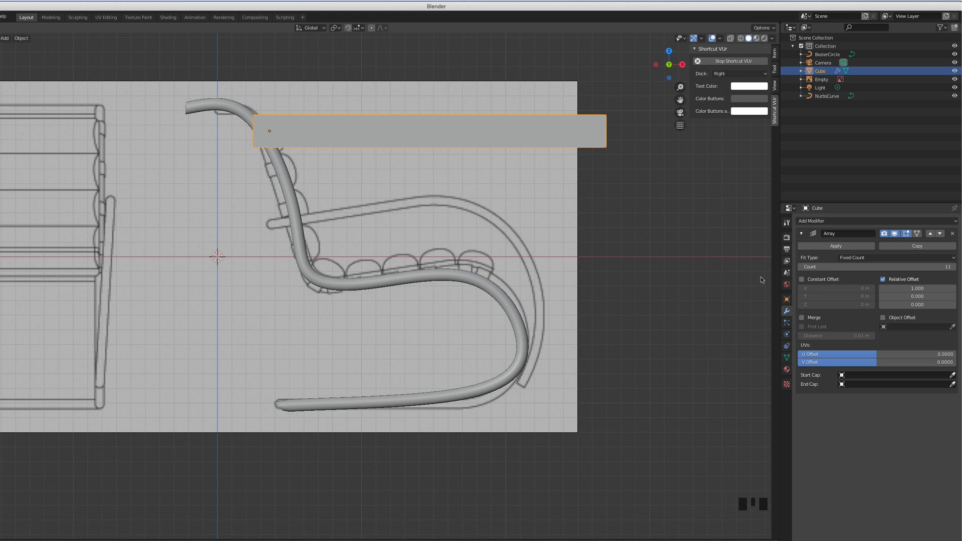
- Add a Curve modifier to the arrayed cube with NurbsCurve as its object and -X as deformation axis
left_click(827, 224)
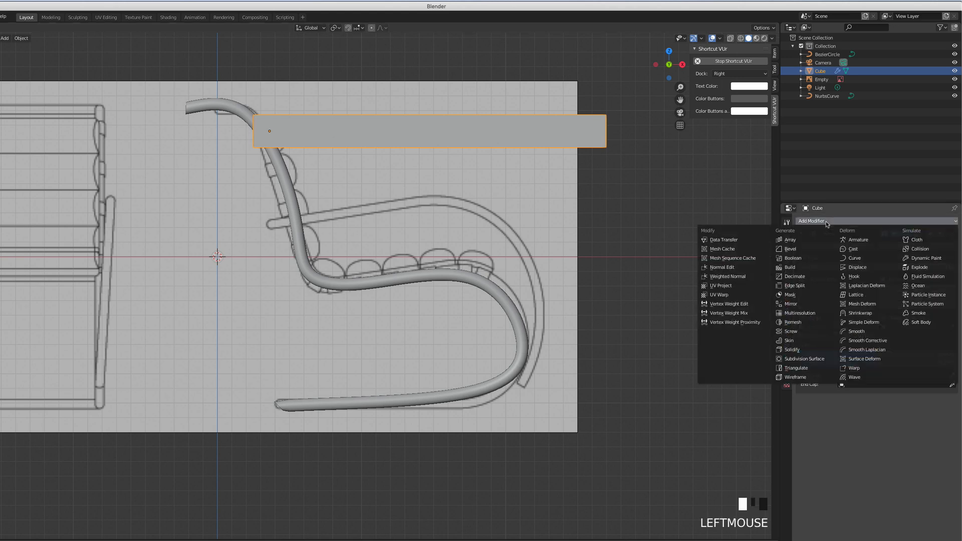
left_click(855, 261)
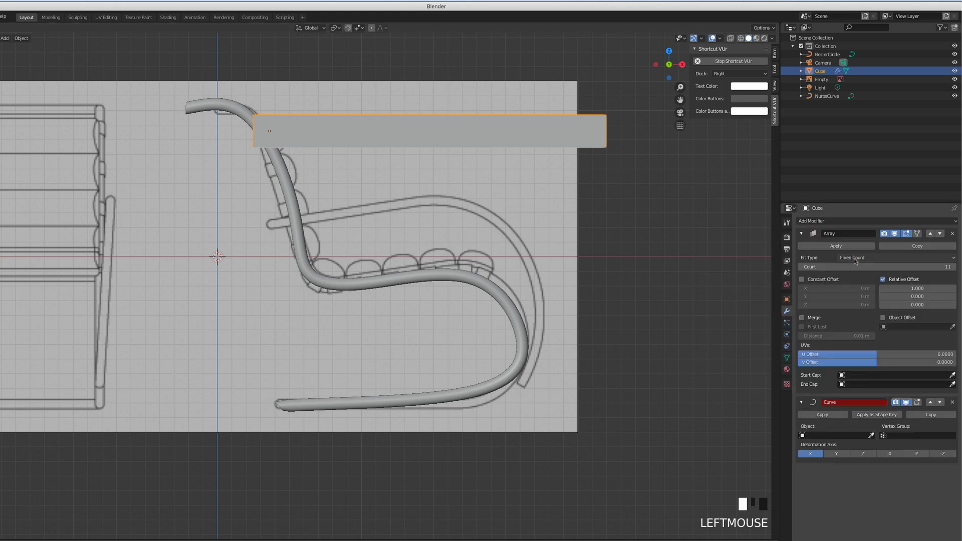
left_click(853, 436)
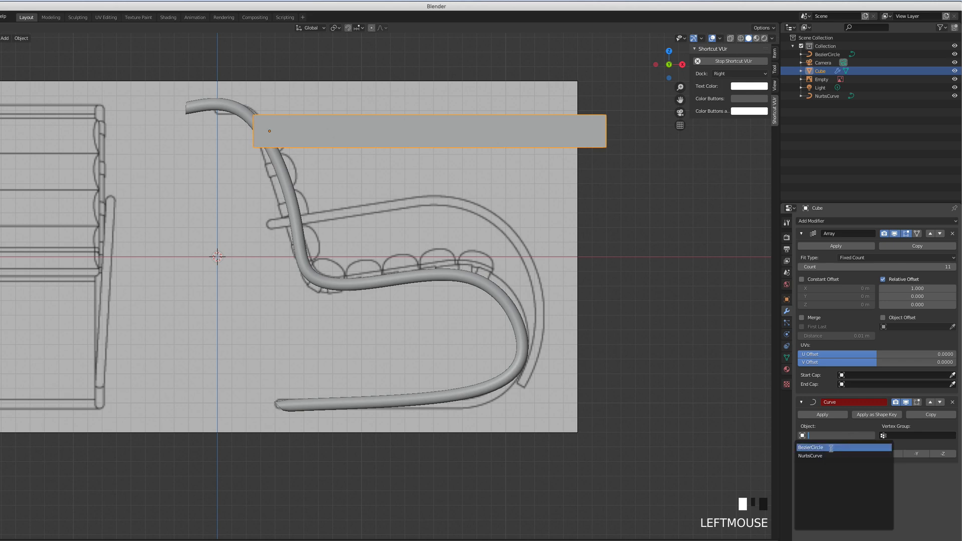
left_click(816, 457)
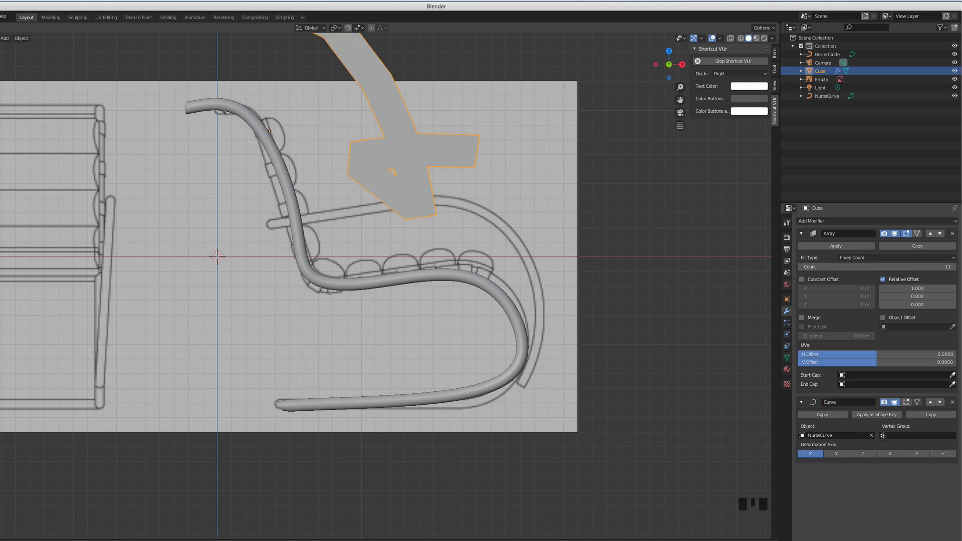
left_click(837, 455)
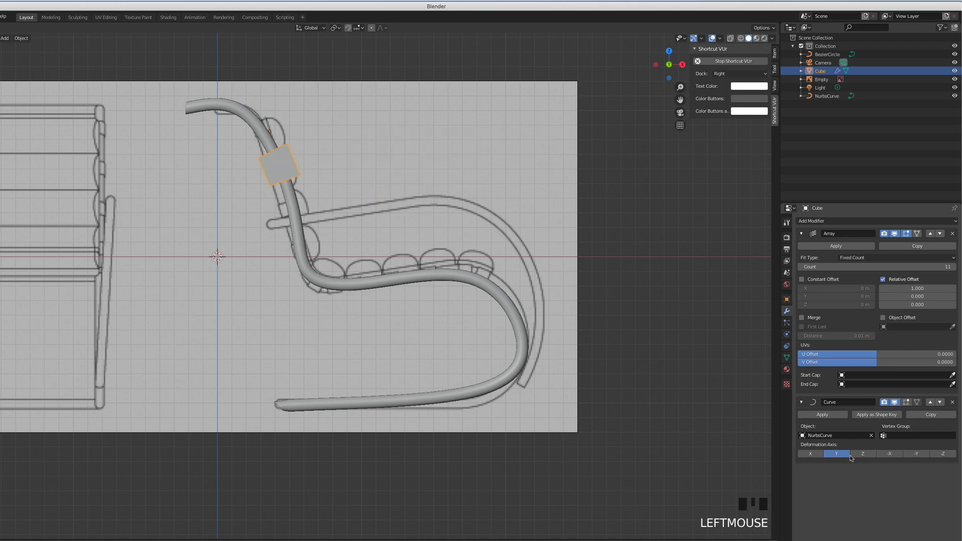
left_click(862, 454)
left_click(890, 455)
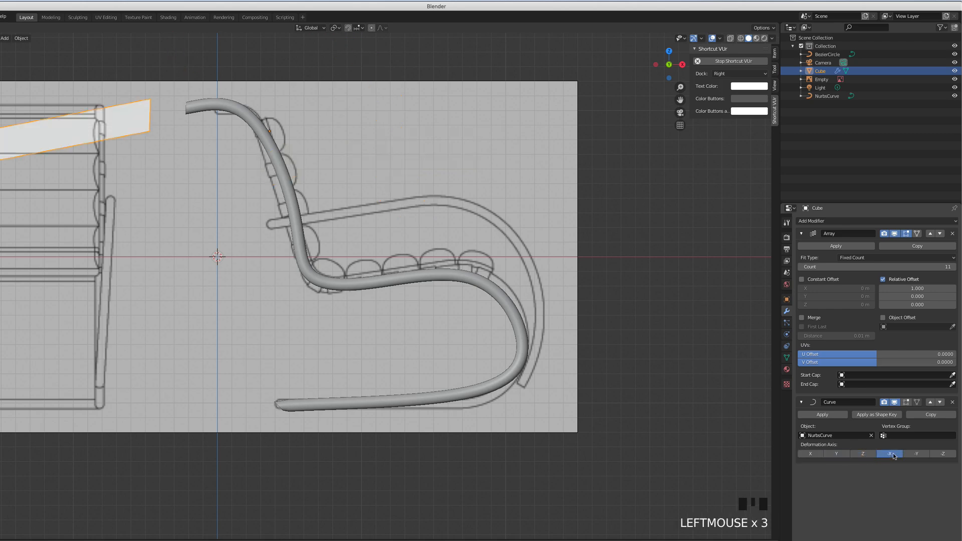
- Move the arrayed cube -3.15 m in X and 0.629 m in Z onto the frame, and set the array's relative X offset to 1.1
scroll(376, 240, "down", 2)
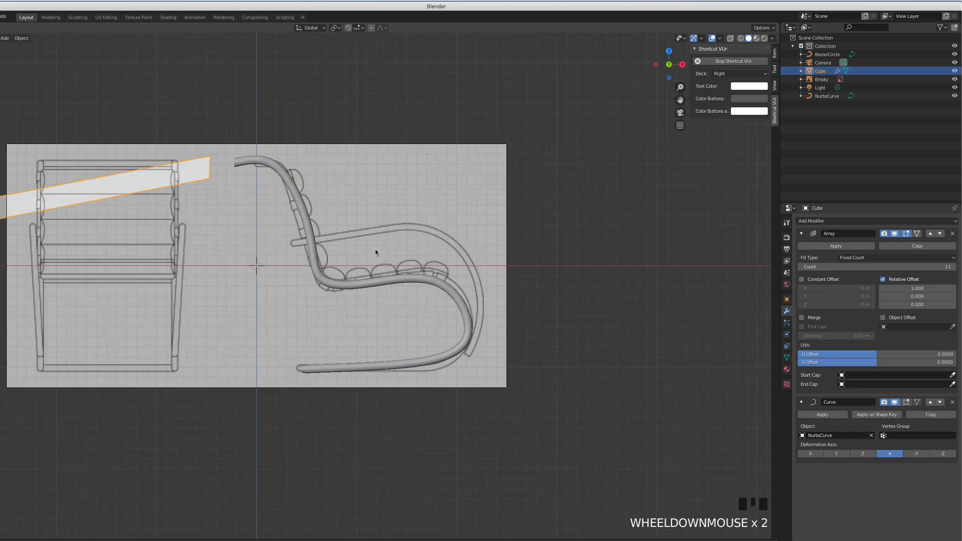
scroll(375, 255, "up", 1)
key("g")
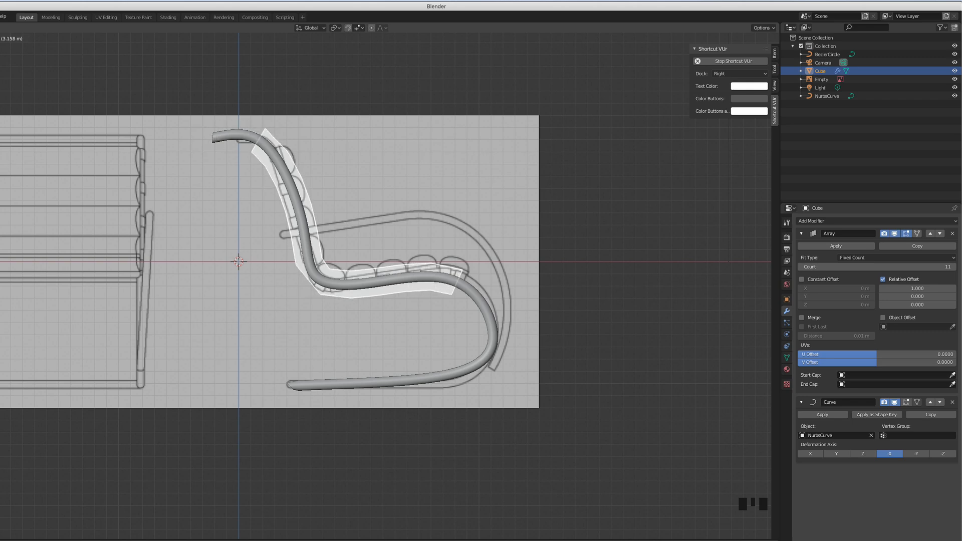
left_click(233, 297)
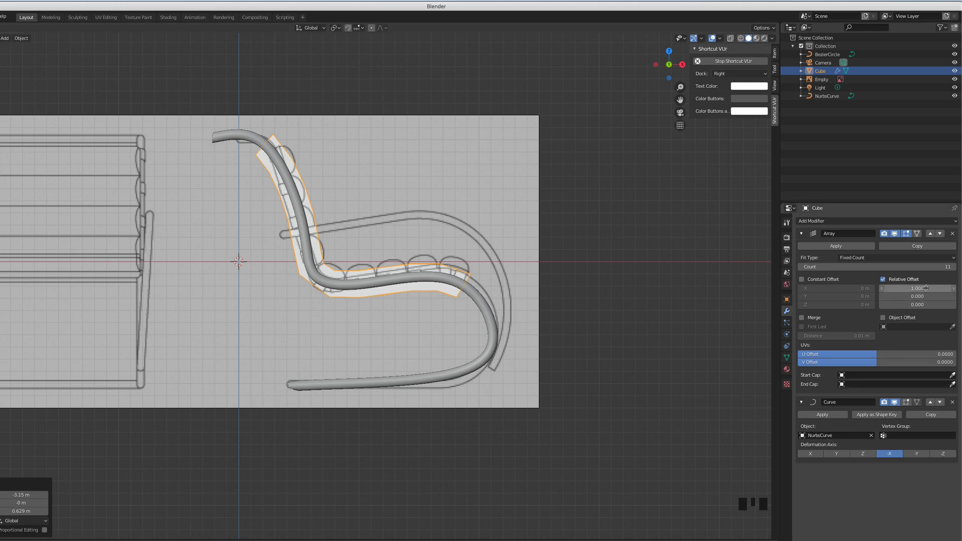
left_click(954, 292)
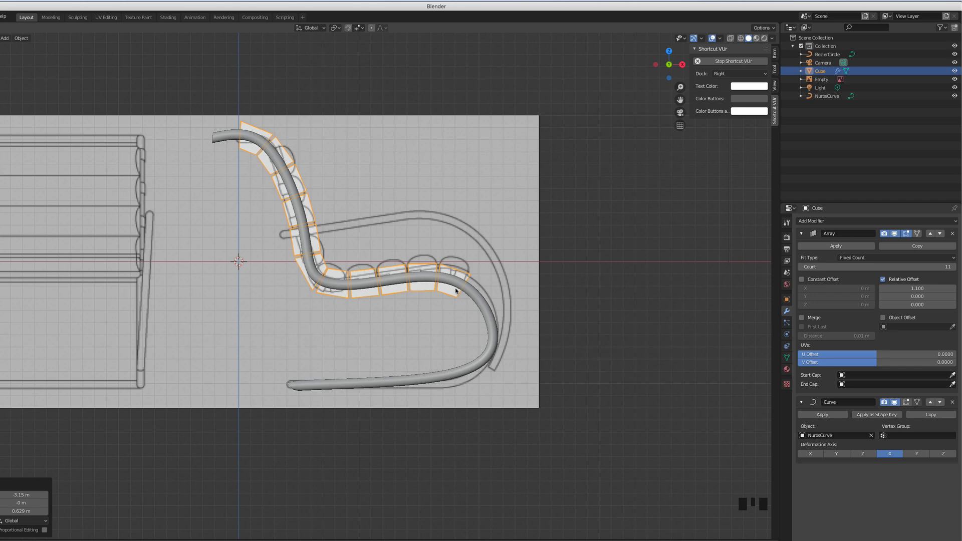
middle_click_drag(569, 266, 549, 273)
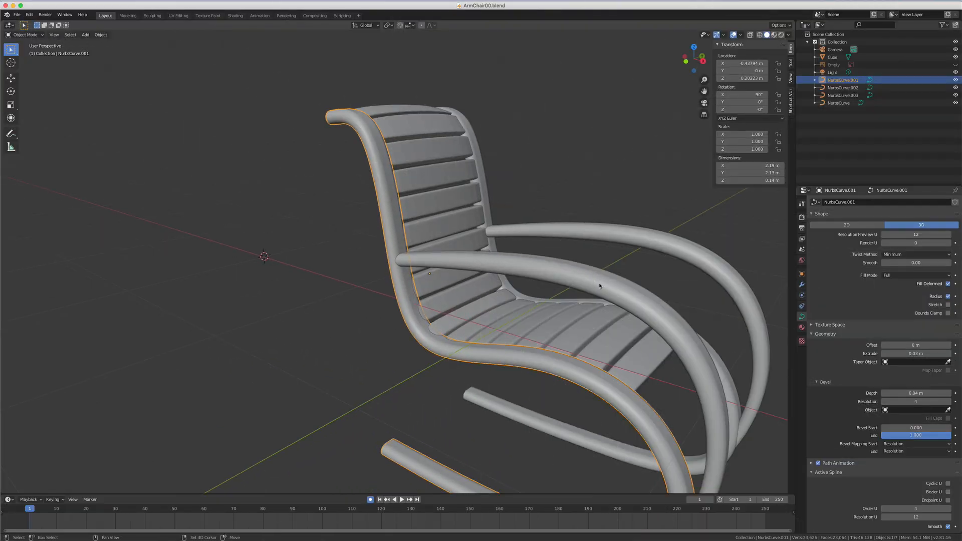
- Select the finished armchair's slats and examine the backrest and seat from several angles
middle_click_drag(599, 282, 575, 259)
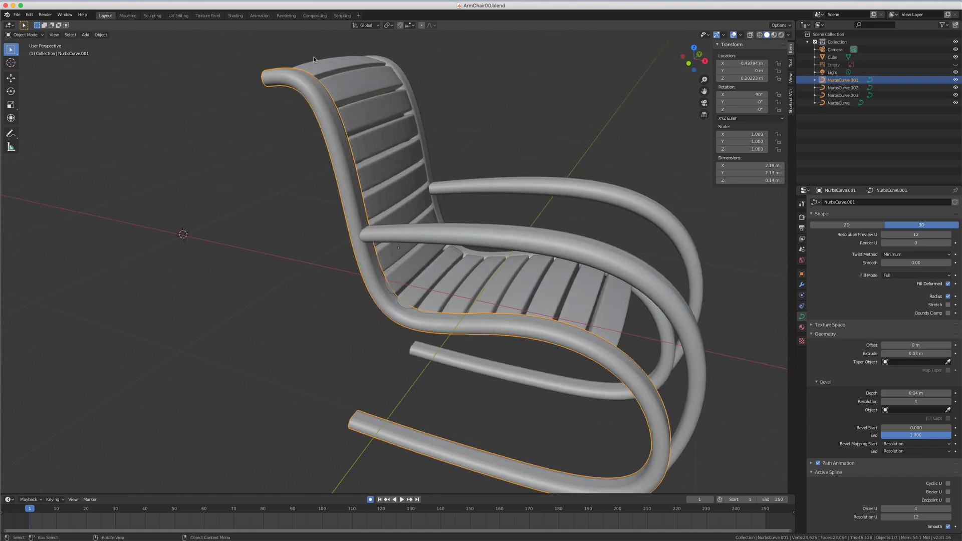
left_click(339, 72)
mouse_move(346, 127)
middle_mouse_down()
mouse_move(438, 153)
mouse_move(347, 132)
middle_mouse_up()
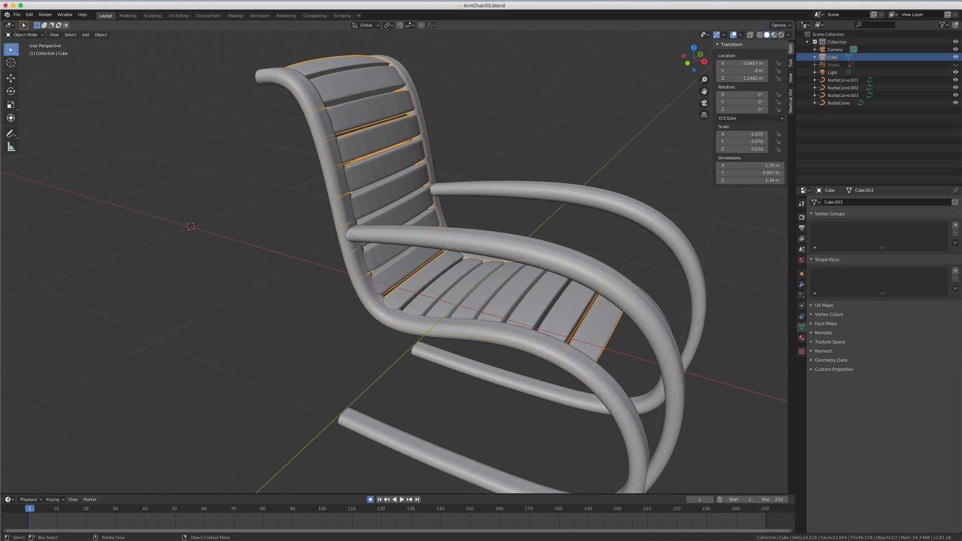
middle_click_drag(346, 131, 427, 282)
- Try to enlarge the radius of the near armrest curve's control point beside the backrest
left_click(471, 241)
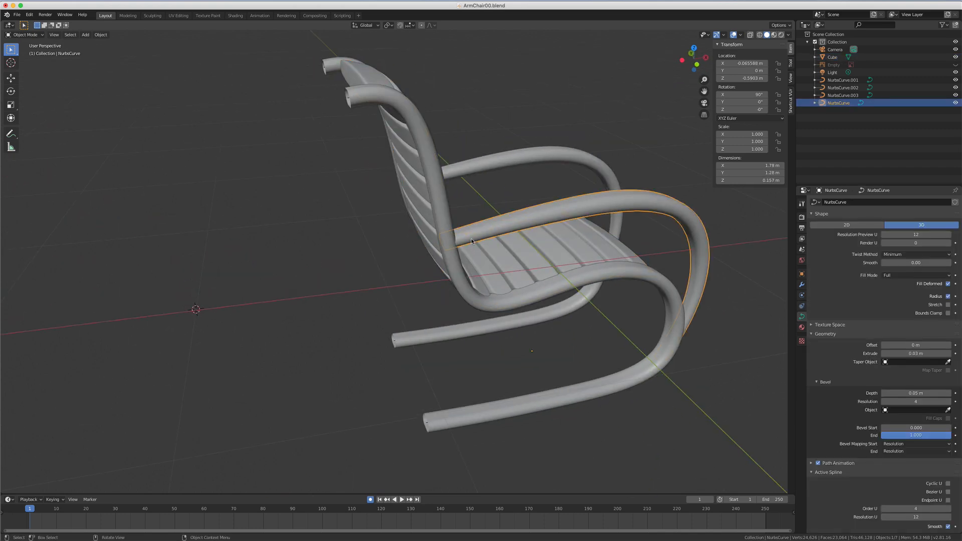
key("Tab")
middle_click_drag(472, 241, 500, 237)
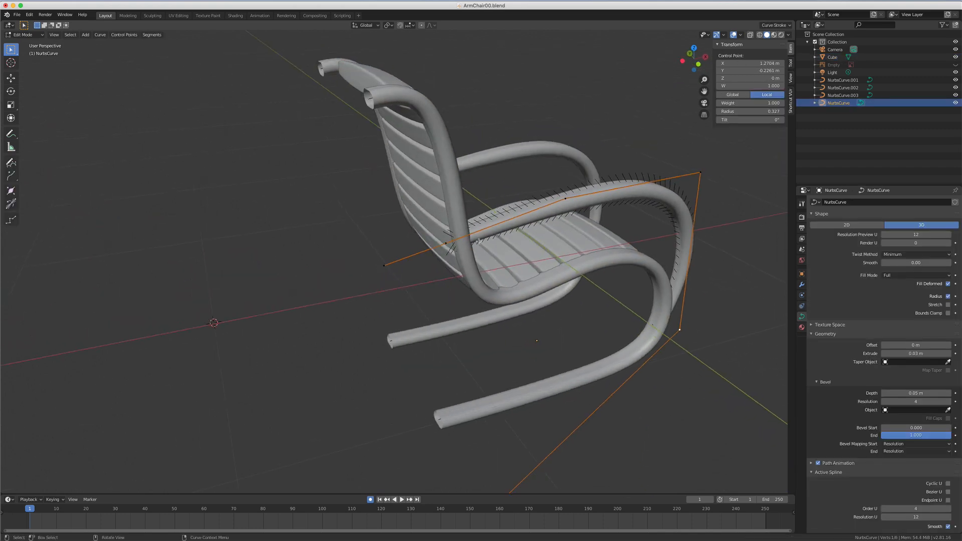
scroll(500, 237, "up", 3)
left_click(500, 222)
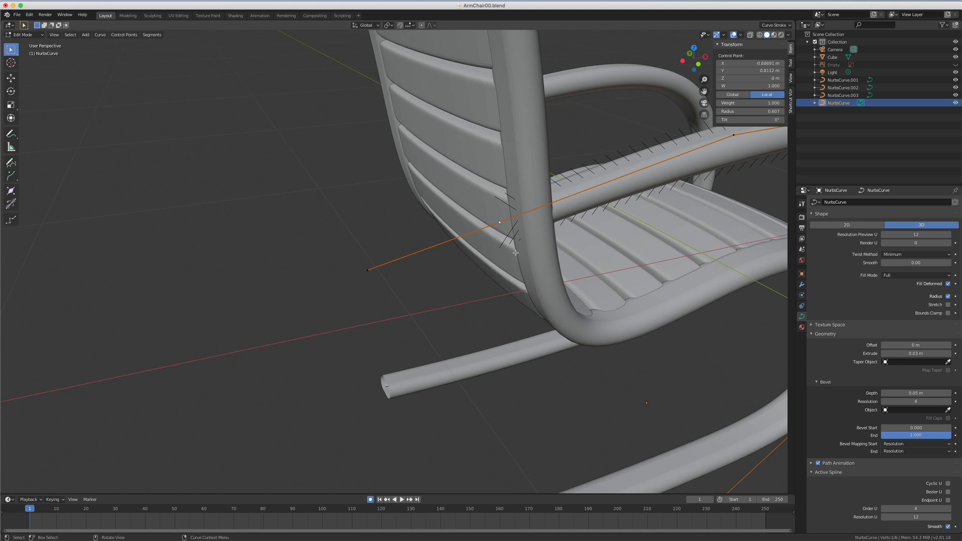
key("alt+s")
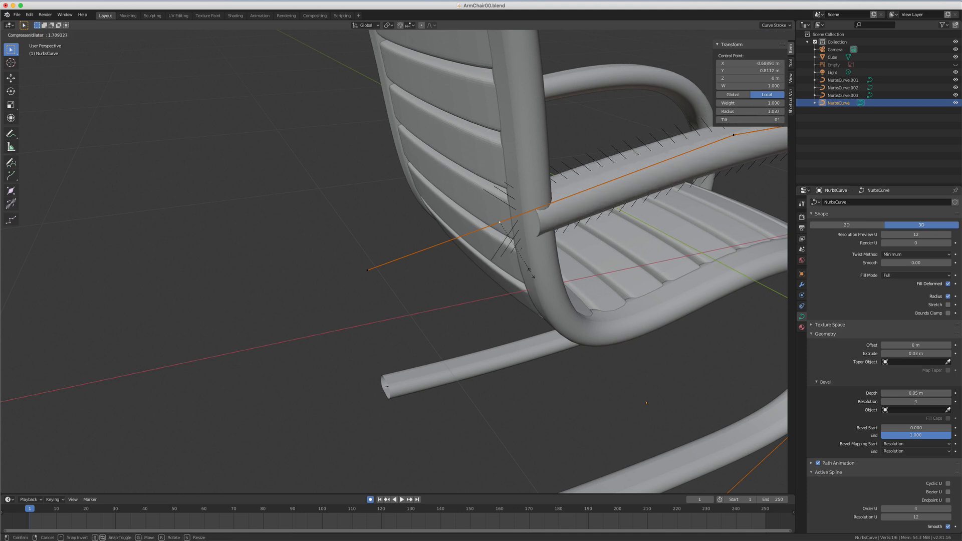
right_click(524, 241)
- Examine the finished armchair's frame, armrests and slats from several sides, and look through the curve types available to add
middle_click_drag(522, 241, 586, 244)
scroll(587, 244, "down", 5)
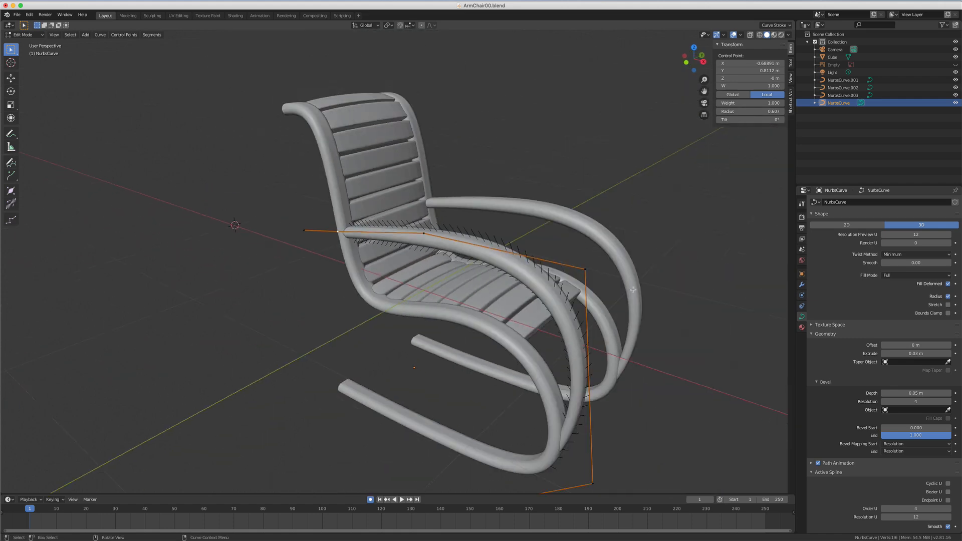
middle_click_drag(633, 290, 541, 198)
middle_click_drag(437, 177, 475, 196)
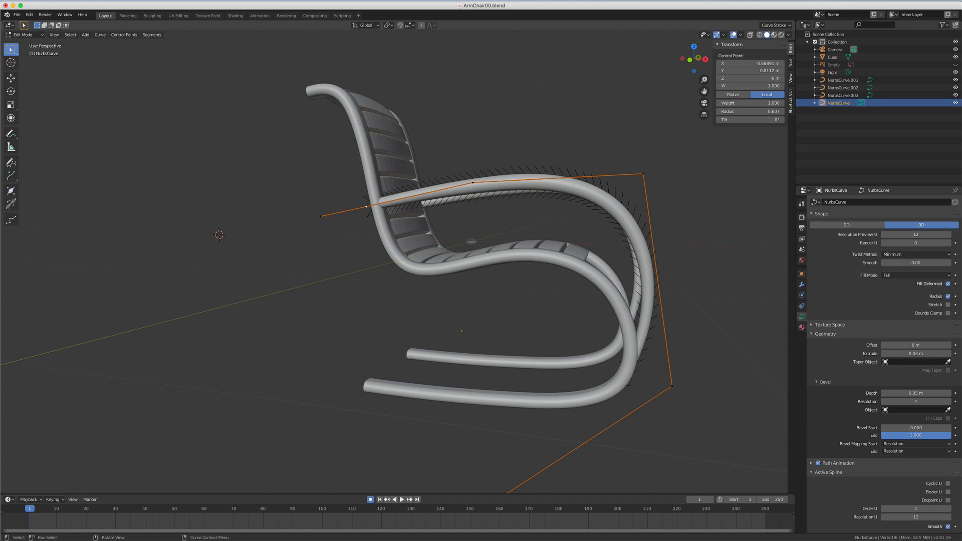
middle_click_drag(534, 283, 439, 302)
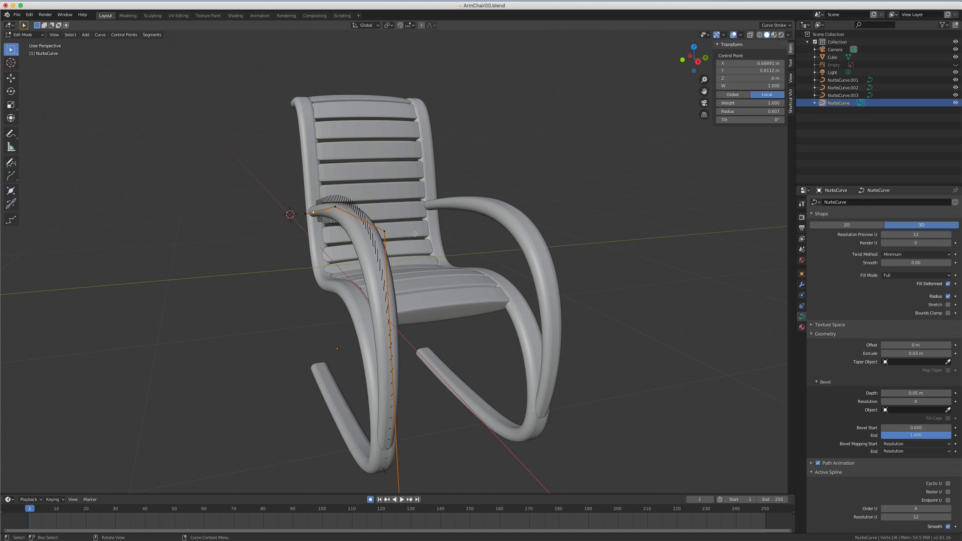
middle_click_drag(371, 123, 400, 135)
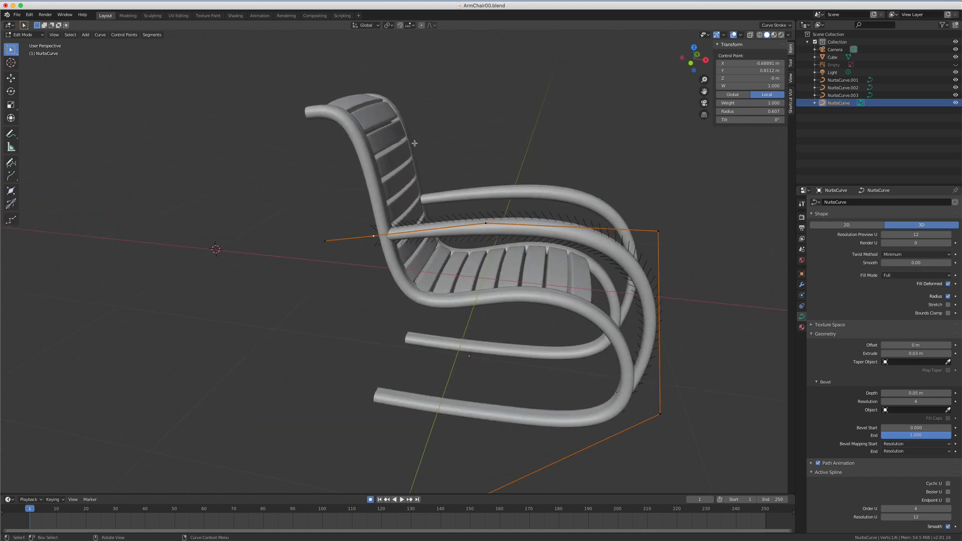
middle_click_drag(521, 200, 526, 196)
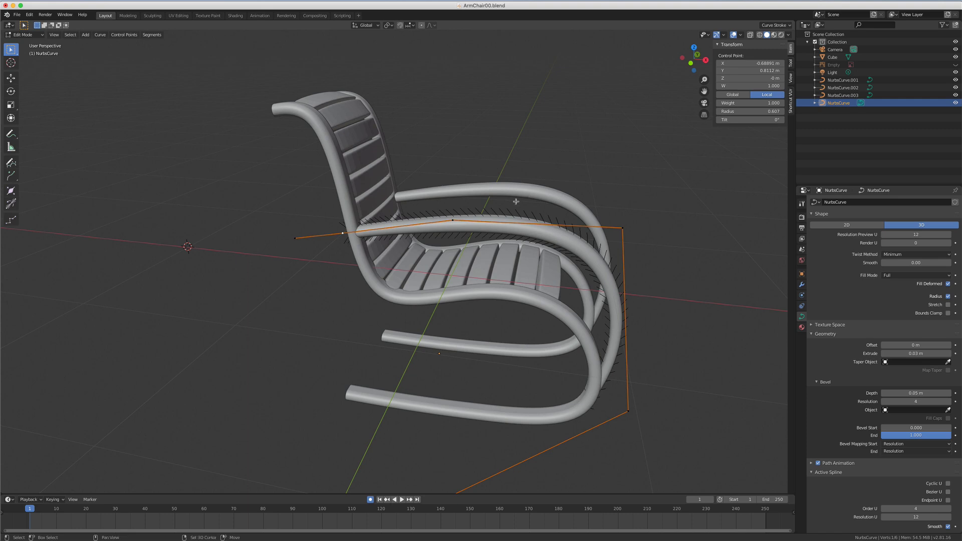
key("shift+a")
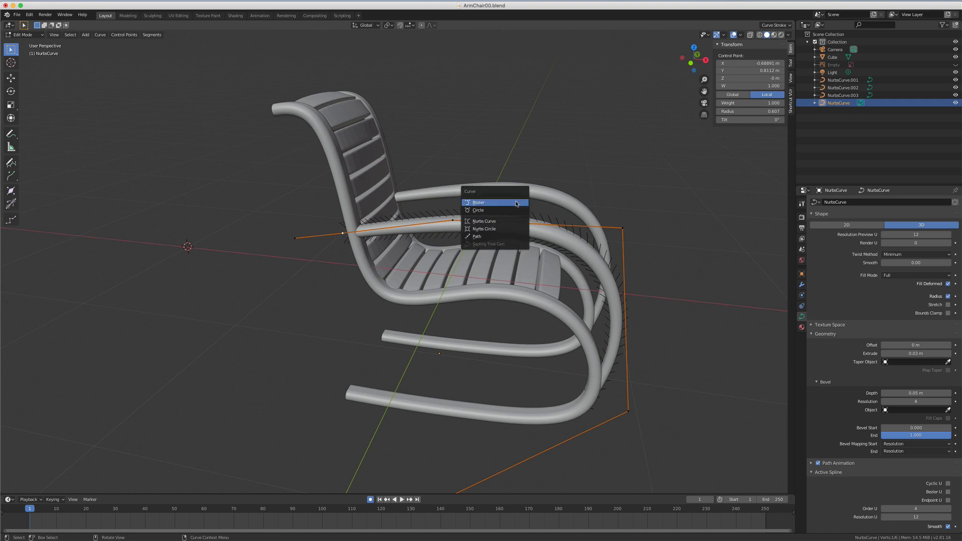
left_click(489, 229)
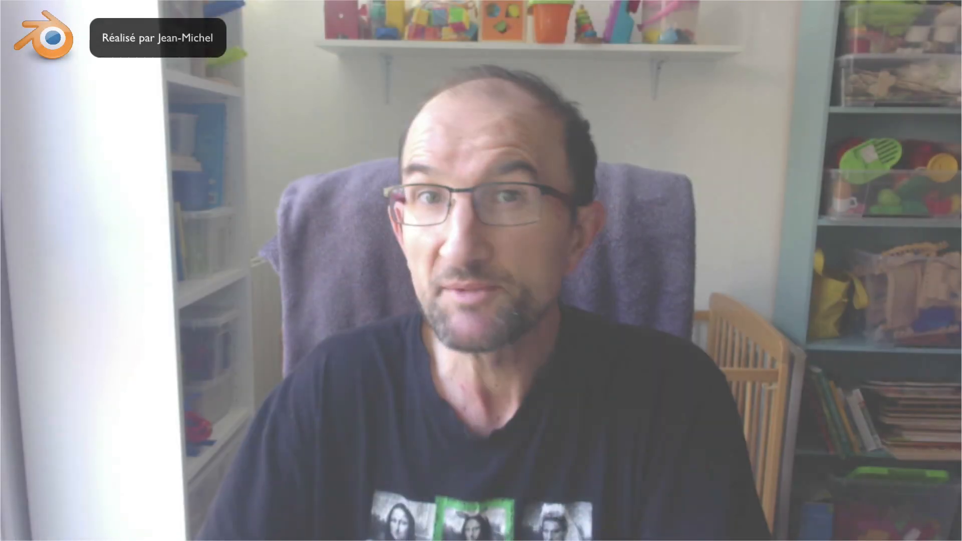